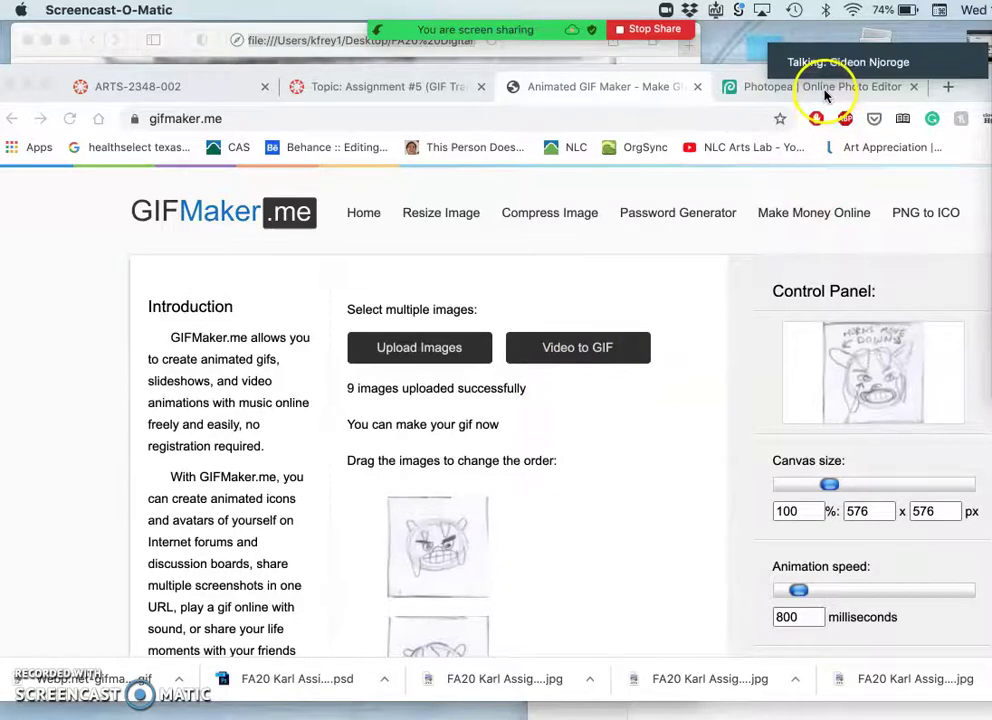
{"action": "left_click", "coordinate": [825, 91]}
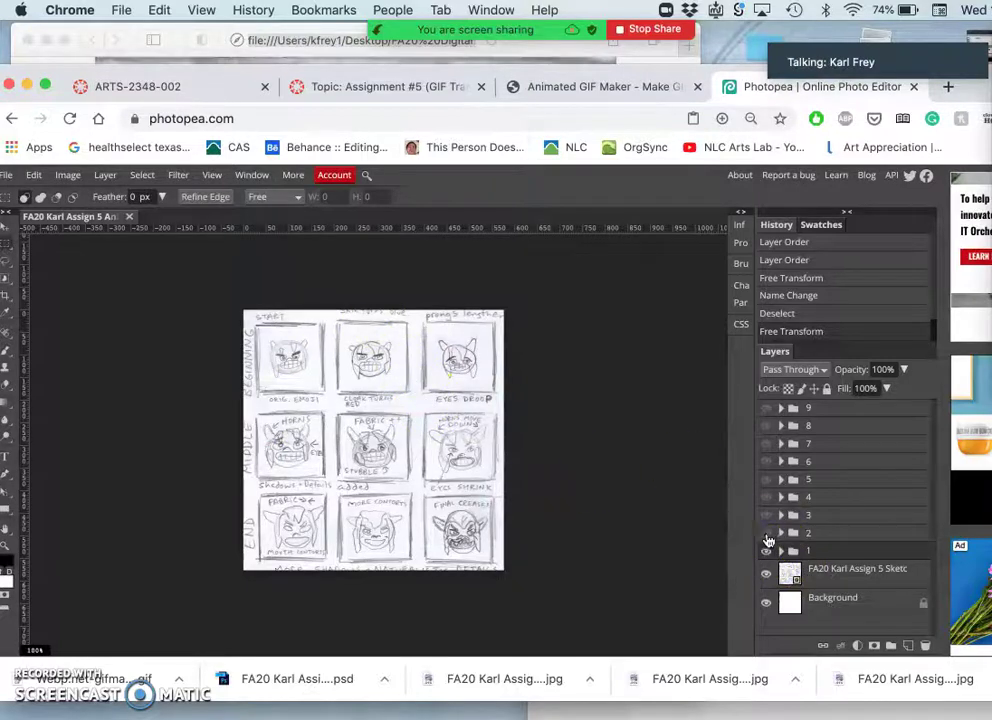
- In Photopea, briefly show group 1's emoji frame, then hide it again to reveal the sketch sheet
{"action": "left_click", "coordinate": [766, 551]}
{"action": "left_click", "coordinate": [781, 551]}
{"action": "left_click", "coordinate": [781, 551]}
{"action": "left_click", "coordinate": [766, 551]}
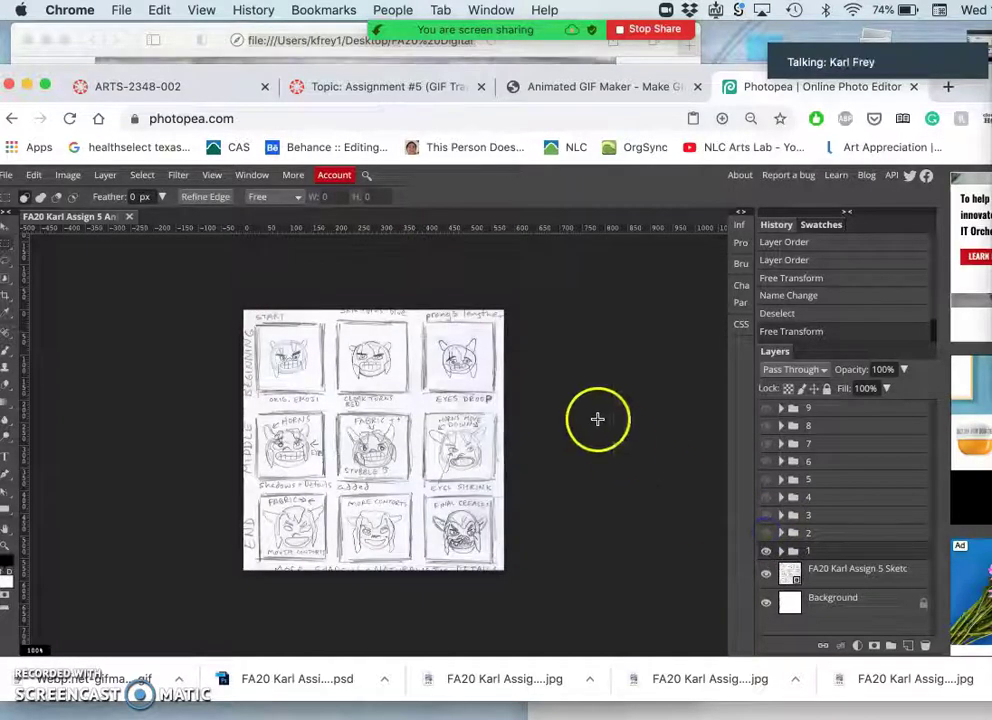
- Return to the GIFMaker.me page and scroll through its frames
{"action": "left_click", "coordinate": [559, 95]}
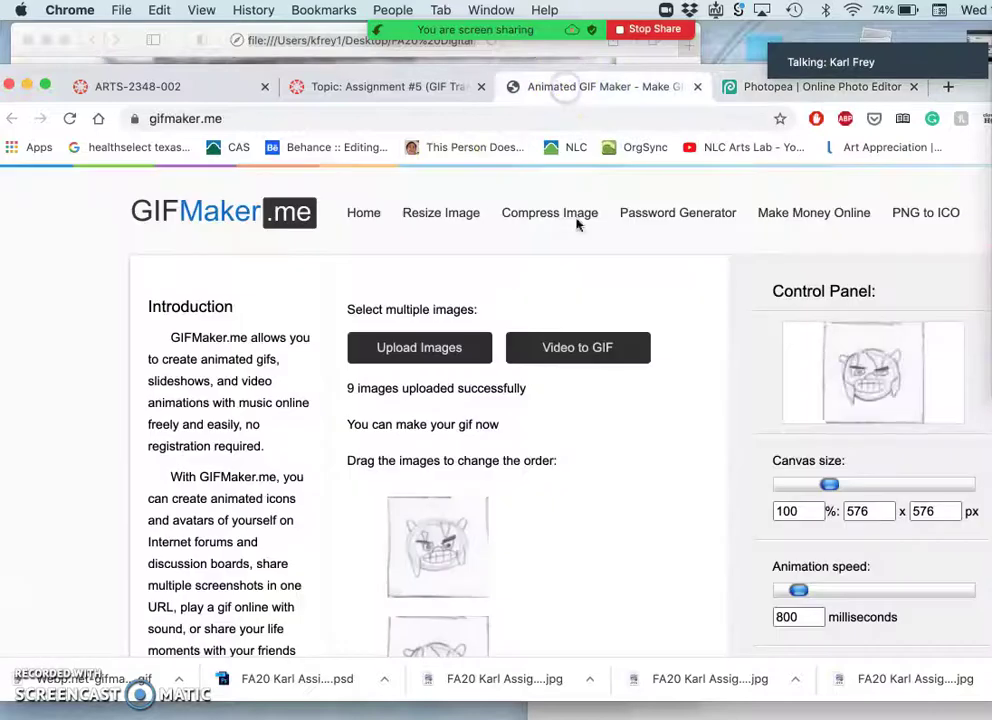
{"action": "scroll", "coordinate": [520, 458], "scroll_direction": "down", "scroll_amount": 2}
{"action": "scroll", "coordinate": [518, 462], "scroll_direction": "up", "scroll_amount": 2}
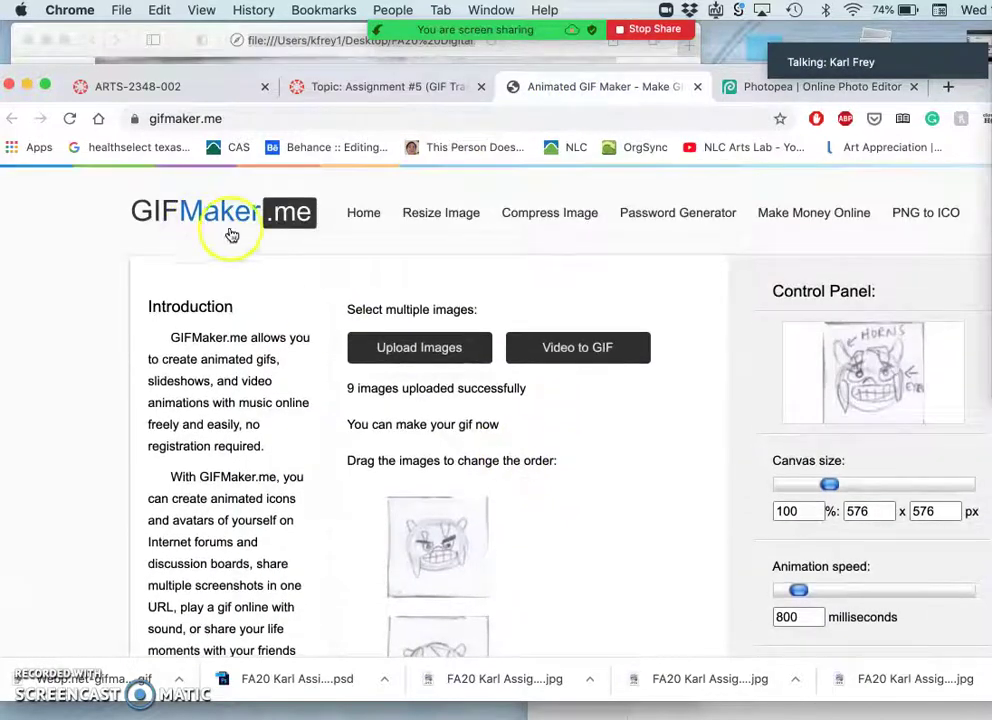
{"action": "scroll", "coordinate": [505, 450], "scroll_direction": "down", "scroll_amount": 8}
{"action": "scroll", "coordinate": [505, 450], "scroll_direction": "down", "scroll_amount": 10}
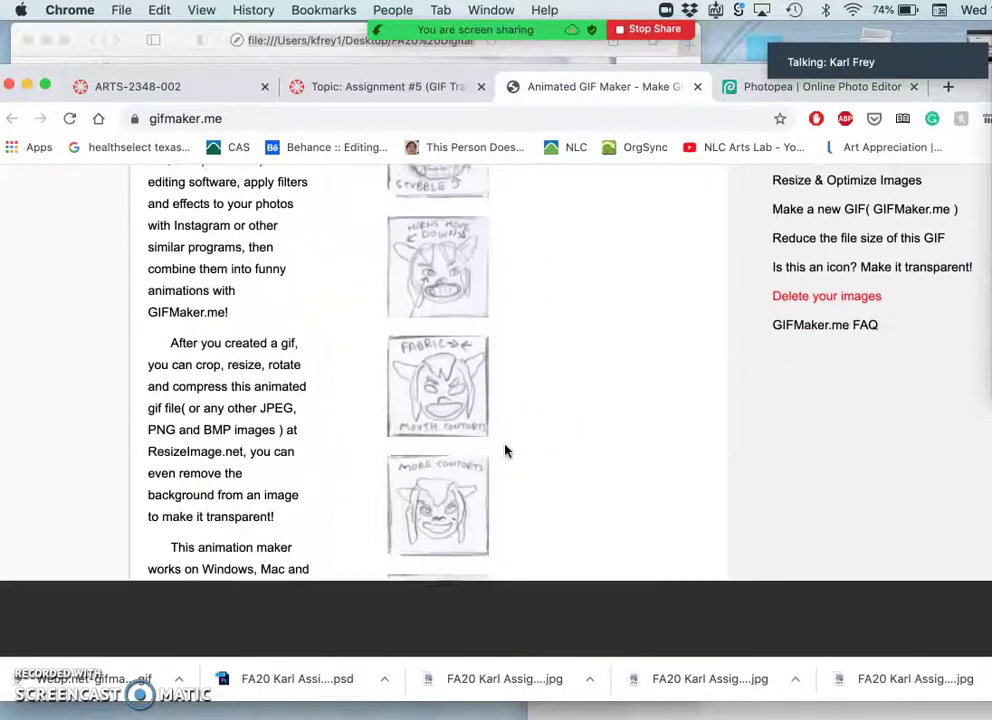
{"action": "scroll", "coordinate": [505, 450], "scroll_direction": "up", "scroll_amount": 12}
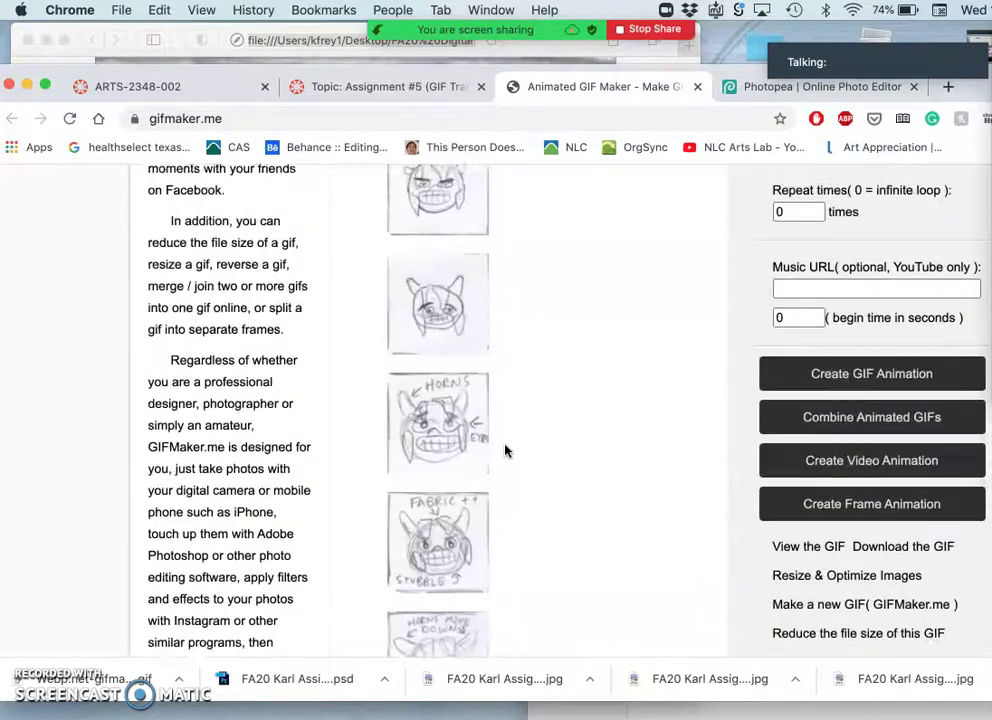
{"action": "scroll", "coordinate": [505, 451], "scroll_direction": "up", "scroll_amount": 1}
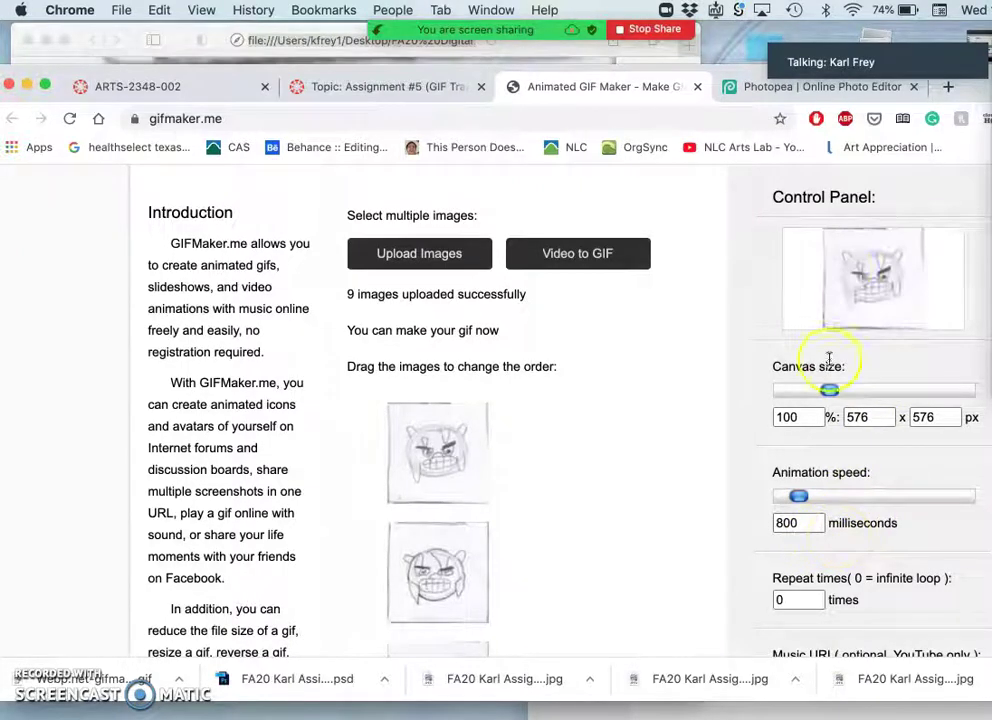
{"action": "scroll", "coordinate": [841, 540], "scroll_direction": "down", "scroll_amount": 1}
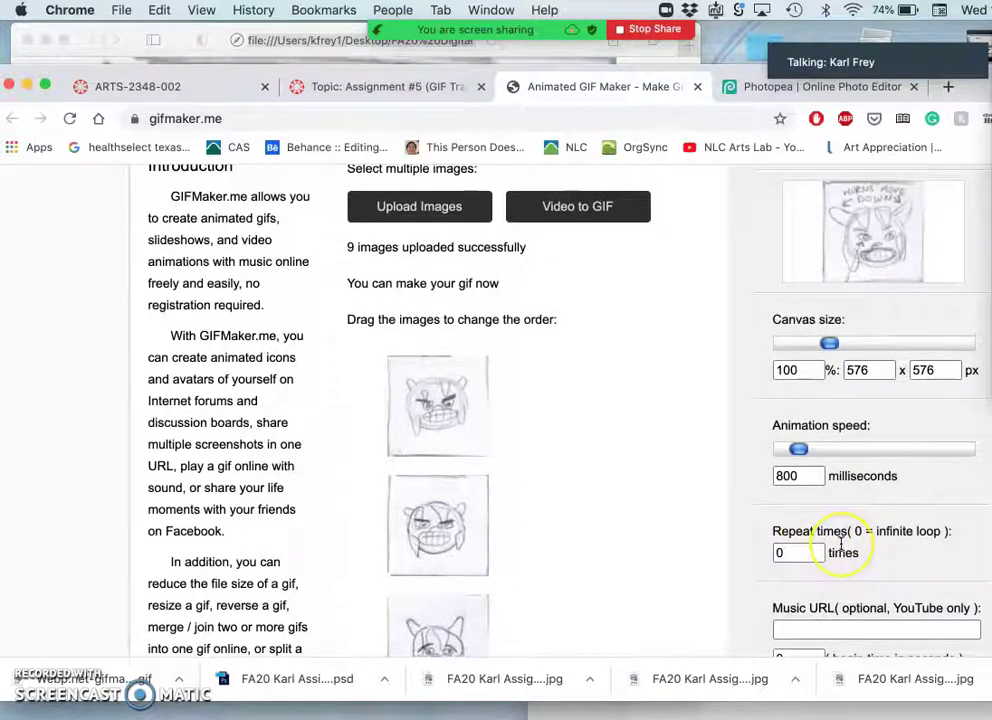
{"action": "scroll", "coordinate": [841, 543], "scroll_direction": "up", "scroll_amount": 1}
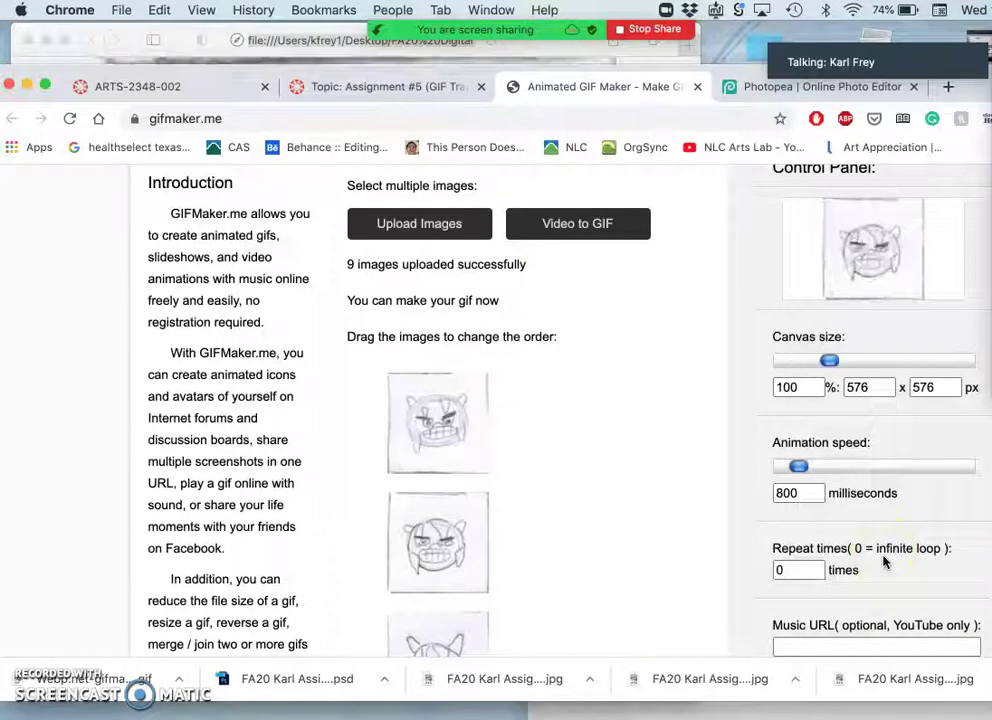
{"action": "scroll", "coordinate": [884, 563], "scroll_direction": "down", "scroll_amount": 5}
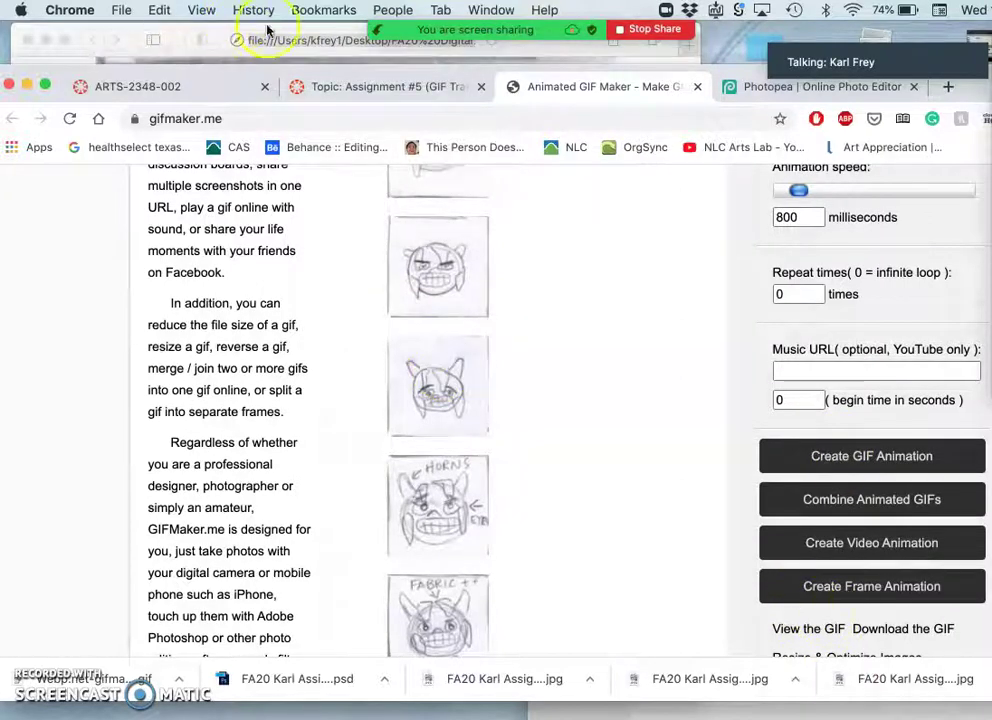
- Bring the Safari GIF preview window forward, watch it play, then close it
{"action": "left_click", "coordinate": [73, 38]}
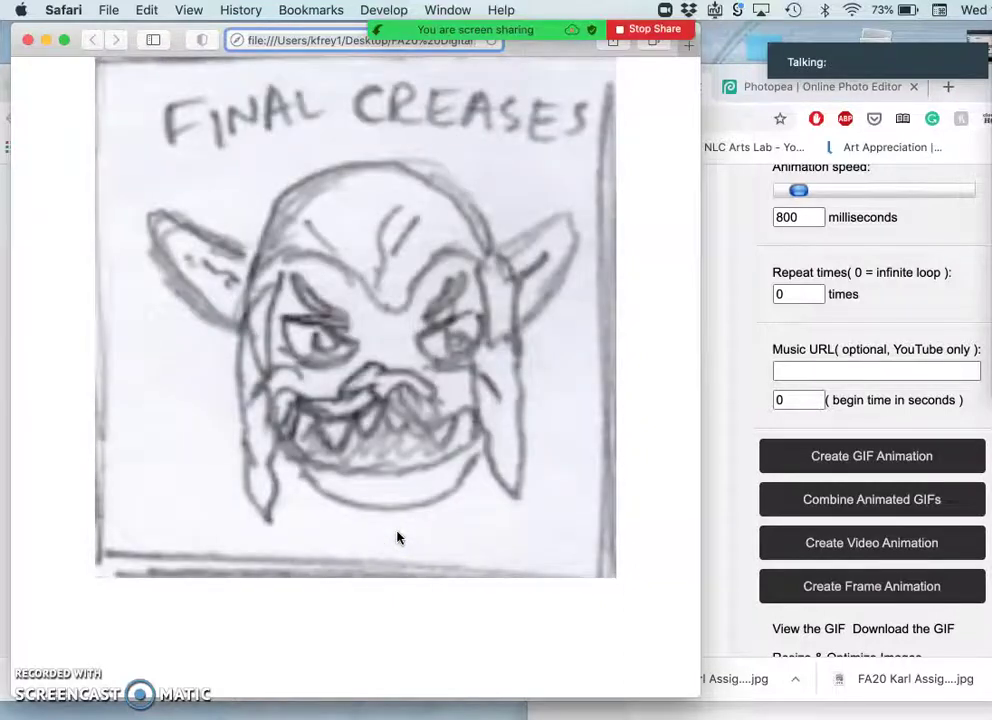
{"action": "left_click", "coordinate": [409, 503]}
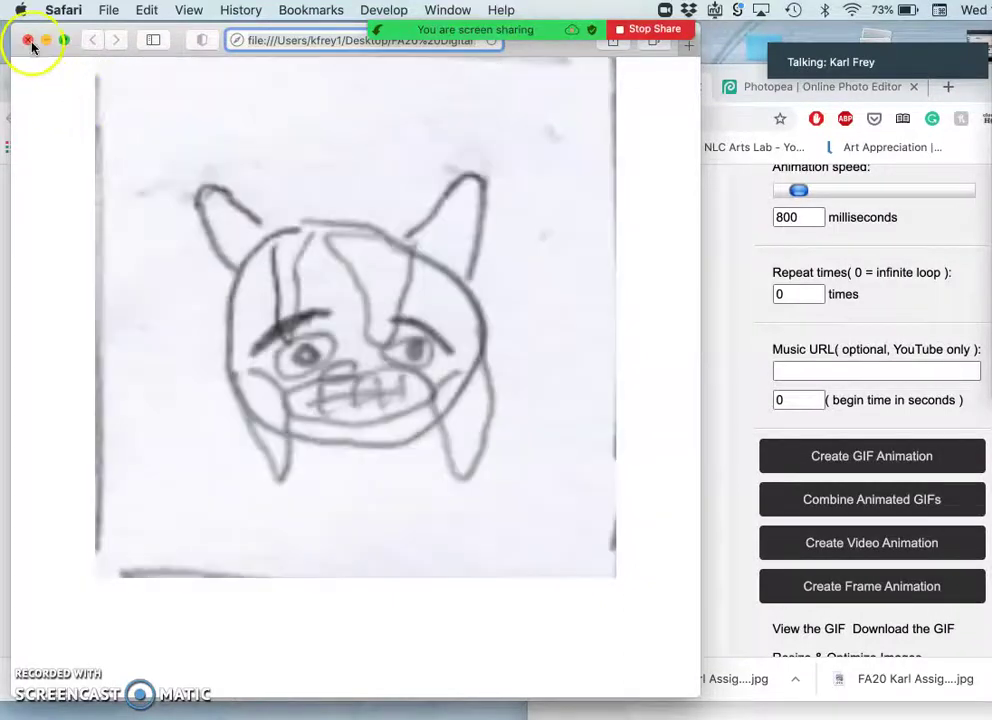
{"action": "left_click", "coordinate": [28, 40]}
- Scroll the GIFMaker.me page and open the Upload Images file chooser
{"action": "scroll", "coordinate": [590, 340], "scroll_direction": "up", "scroll_amount": 5}
{"action": "scroll", "coordinate": [592, 345], "scroll_direction": "down", "scroll_amount": 10}
{"action": "scroll", "coordinate": [560, 400], "scroll_direction": "down", "scroll_amount": 1}
{"action": "scroll", "coordinate": [548, 322], "scroll_direction": "up", "scroll_amount": 5}
{"action": "scroll", "coordinate": [460, 260], "scroll_direction": "up", "scroll_amount": 3}
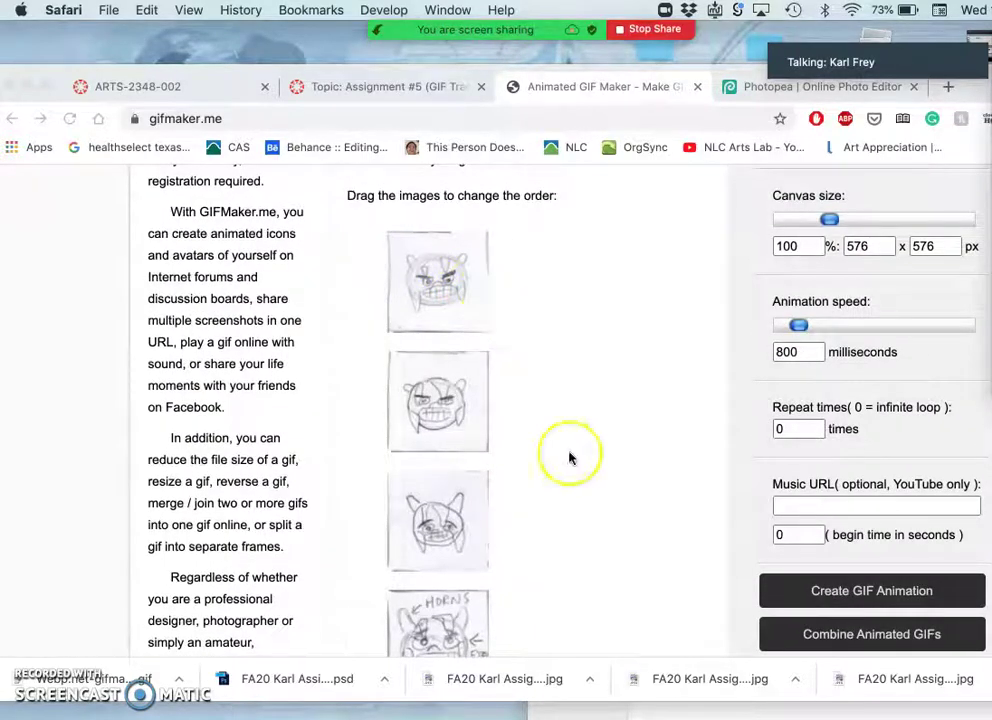
{"action": "scroll", "coordinate": [530, 396], "scroll_direction": "up", "scroll_amount": 4}
{"action": "scroll", "coordinate": [487, 483], "scroll_direction": "down", "scroll_amount": 2}
{"action": "scroll", "coordinate": [487, 483], "scroll_direction": "up", "scroll_amount": 3}
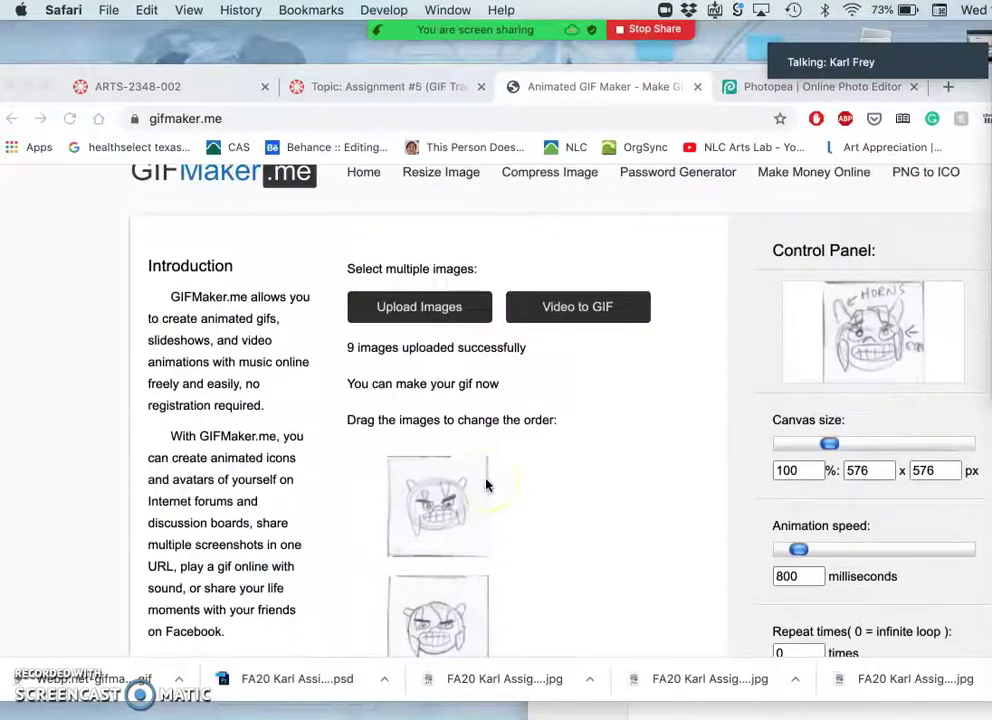
{"action": "left_click", "coordinate": [432, 312]}
{"action": "left_click", "coordinate": [428, 313]}
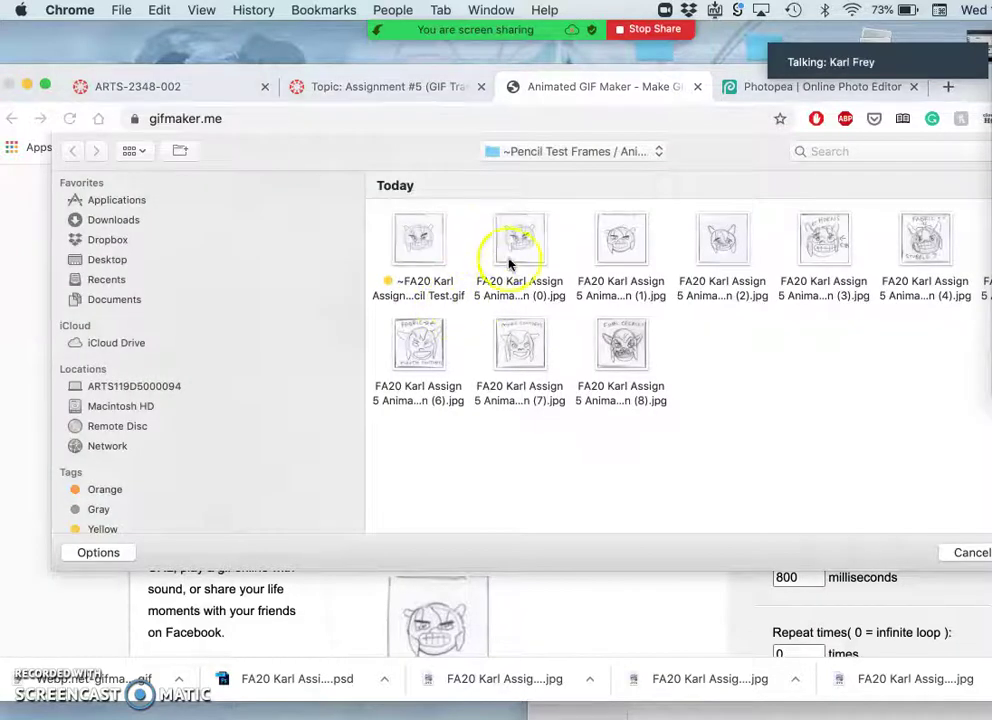
- Select frame JPGs (0)–(8) in the Pencil Test Frames folder and upload them
{"action": "left_click", "coordinate": [525, 250]}
{"action": "left_click", "coordinate": [622, 245], "text": "shift"}
{"action": "left_click", "coordinate": [718, 238], "text": "shift"}
{"action": "left_click", "coordinate": [824, 245], "text": "shift"}
{"action": "left_click", "coordinate": [921, 254], "text": "shift"}
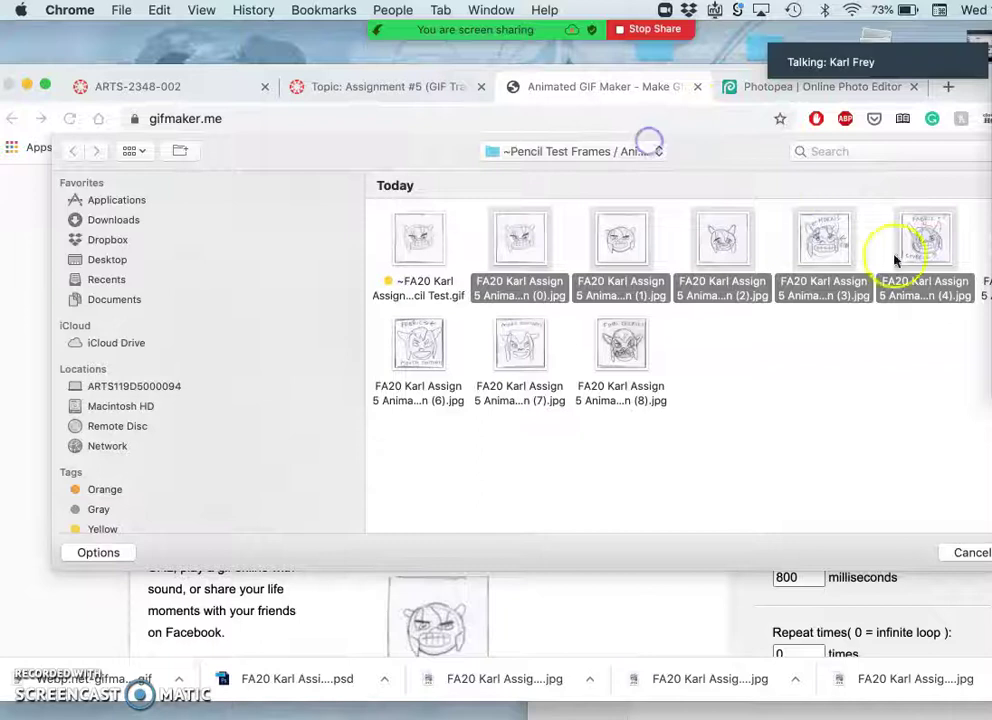
{"action": "left_click", "coordinate": [421, 347], "text": "shift"}
{"action": "left_click", "coordinate": [528, 346], "text": "shift"}
{"action": "left_click", "coordinate": [616, 340], "text": "shift"}
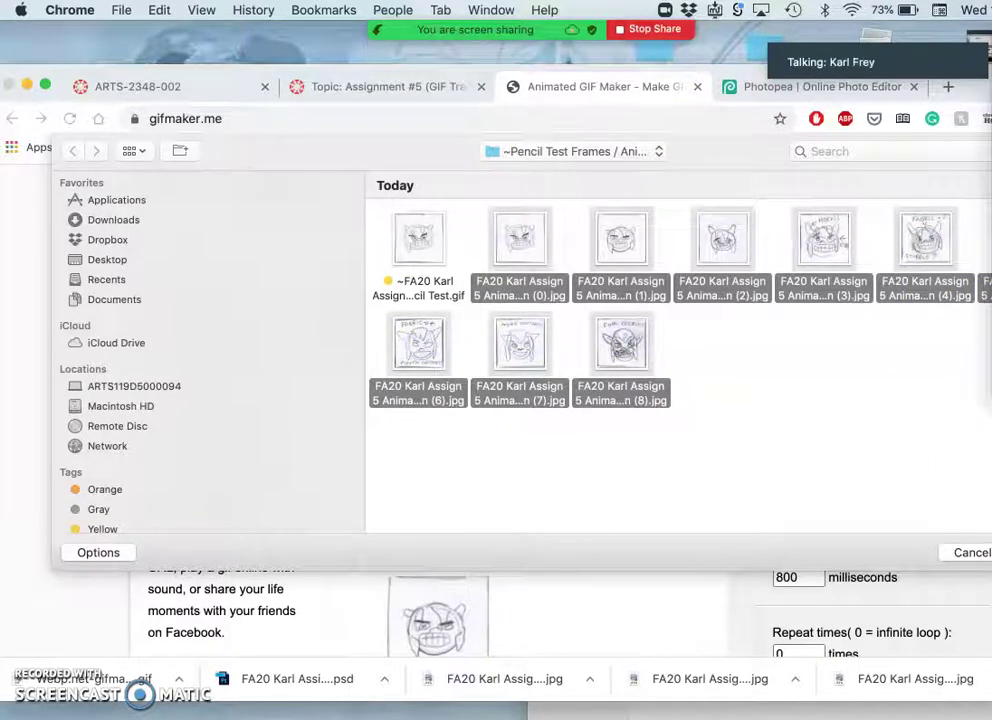
{"action": "key", "text": "Return"}
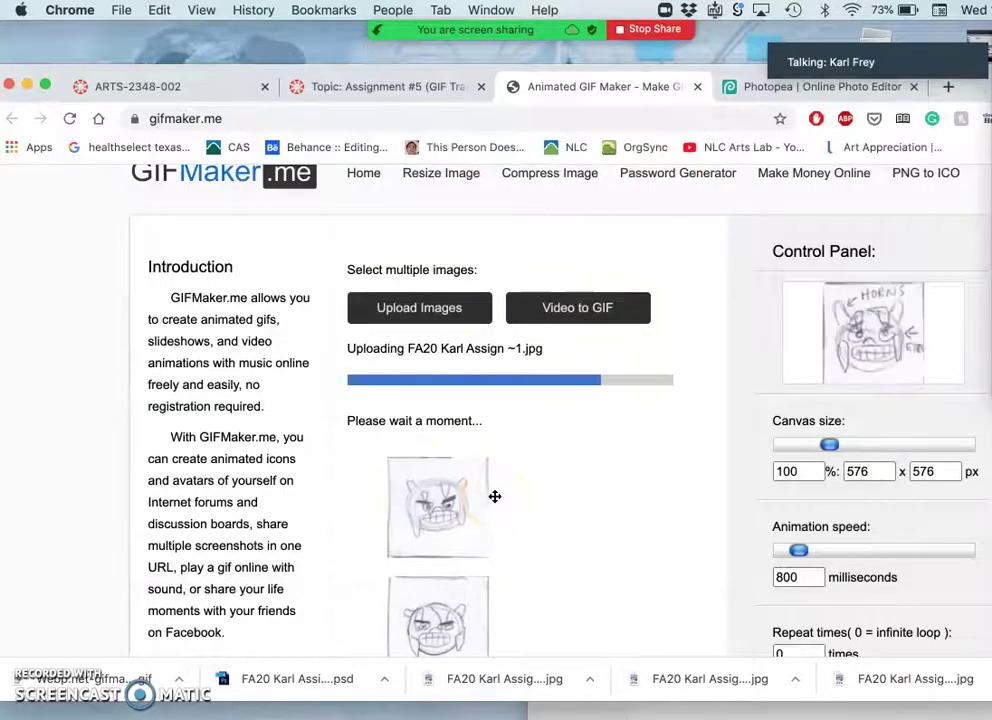
- Scroll down the frame list and drag the Final Creases frame earlier in the sequence
{"action": "scroll", "coordinate": [494, 496], "scroll_direction": "down", "scroll_amount": 10}
{"action": "scroll", "coordinate": [494, 496], "scroll_direction": "down", "scroll_amount": 10}
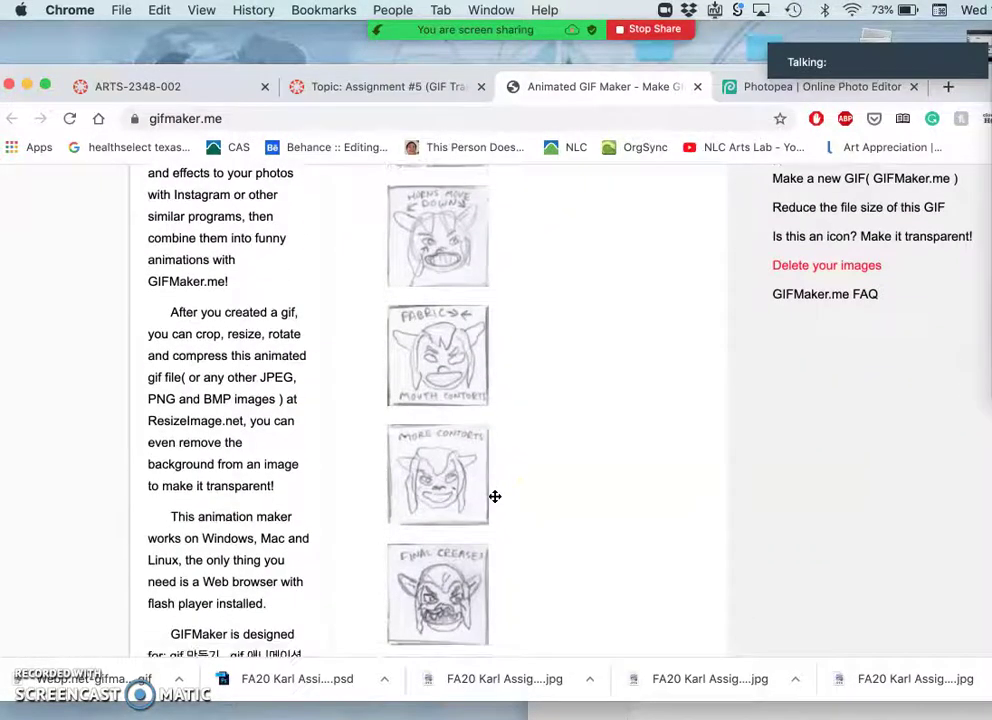
{"action": "scroll", "coordinate": [494, 496], "scroll_direction": "down", "scroll_amount": 3}
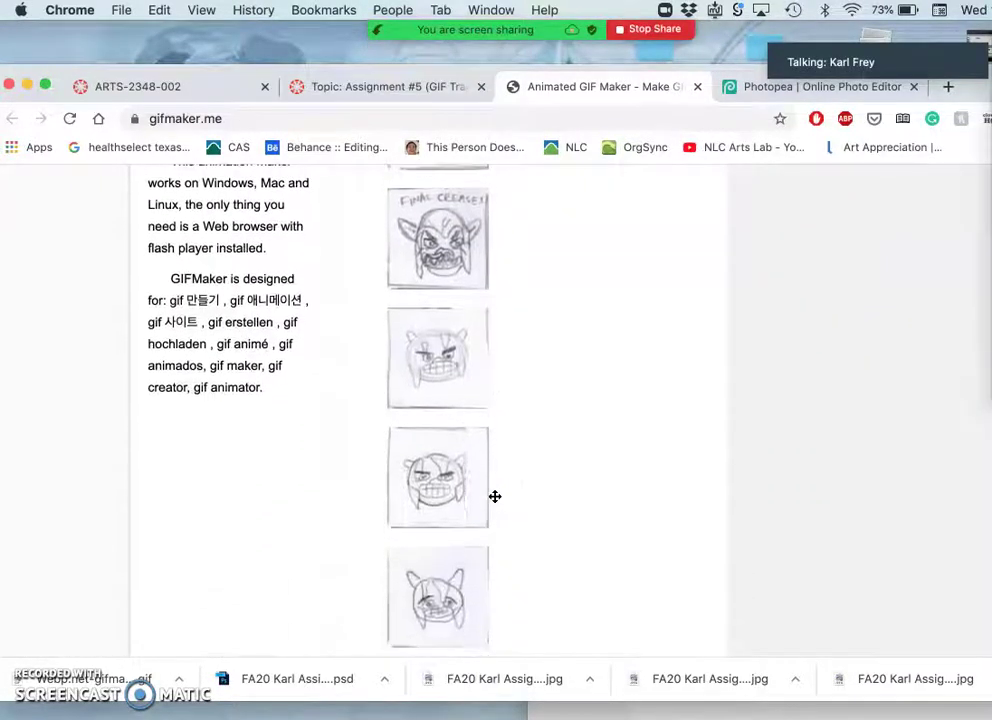
{"action": "left_click_drag", "start_coordinate": [453, 406], "coordinate": [445, 538]}
{"action": "scroll", "coordinate": [450, 543], "scroll_direction": "down", "scroll_amount": 3}
{"action": "scroll", "coordinate": [449, 545], "scroll_direction": "down", "scroll_amount": 5}
{"action": "left_click", "coordinate": [457, 513]}
{"action": "left_click_drag", "start_coordinate": [456, 511], "coordinate": [490, 565]}
- Scroll through the list and drag the More Contorts frame upward
{"action": "scroll", "coordinate": [554, 311], "scroll_direction": "up", "scroll_amount": 5}
{"action": "scroll", "coordinate": [529, 412], "scroll_direction": "up", "scroll_amount": 10}
{"action": "scroll", "coordinate": [507, 339], "scroll_direction": "up", "scroll_amount": 8}
{"action": "scroll", "coordinate": [507, 339], "scroll_direction": "down", "scroll_amount": 15}
{"action": "scroll", "coordinate": [562, 478], "scroll_direction": "down", "scroll_amount": 4}
{"action": "scroll", "coordinate": [522, 556], "scroll_direction": "down", "scroll_amount": 3}
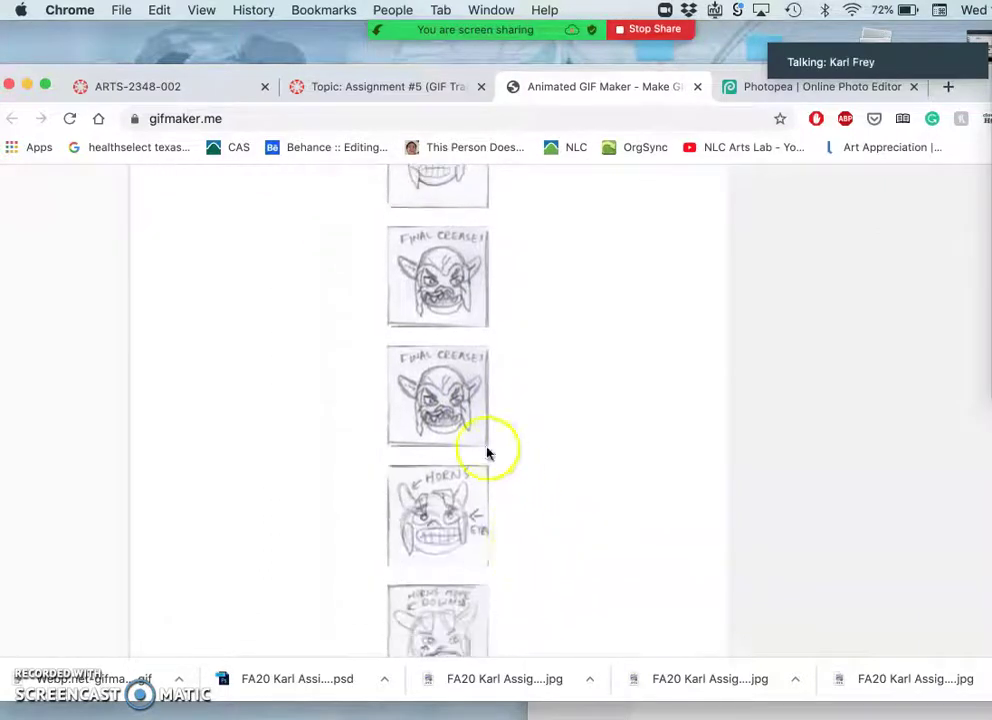
{"action": "scroll", "coordinate": [516, 505], "scroll_direction": "down", "scroll_amount": 8}
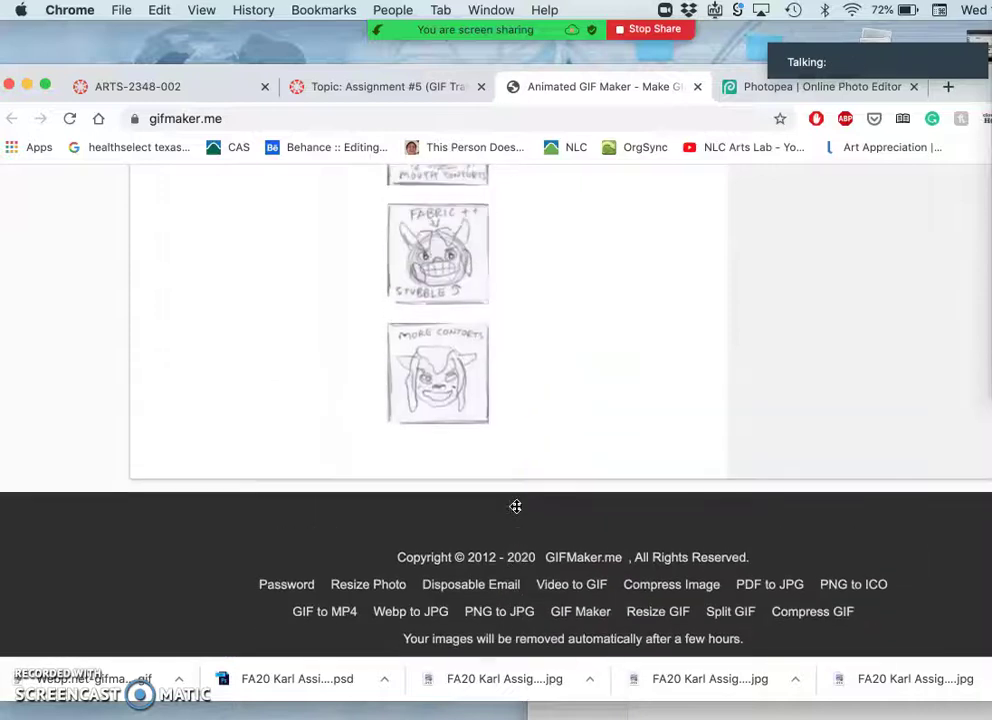
{"action": "left_click_drag", "start_coordinate": [456, 447], "coordinate": [483, 427]}
- Drag the Final Creases frame further up the list
{"action": "scroll", "coordinate": [551, 399], "scroll_direction": "up", "scroll_amount": 4}
{"action": "scroll", "coordinate": [552, 399], "scroll_direction": "up", "scroll_amount": 2}
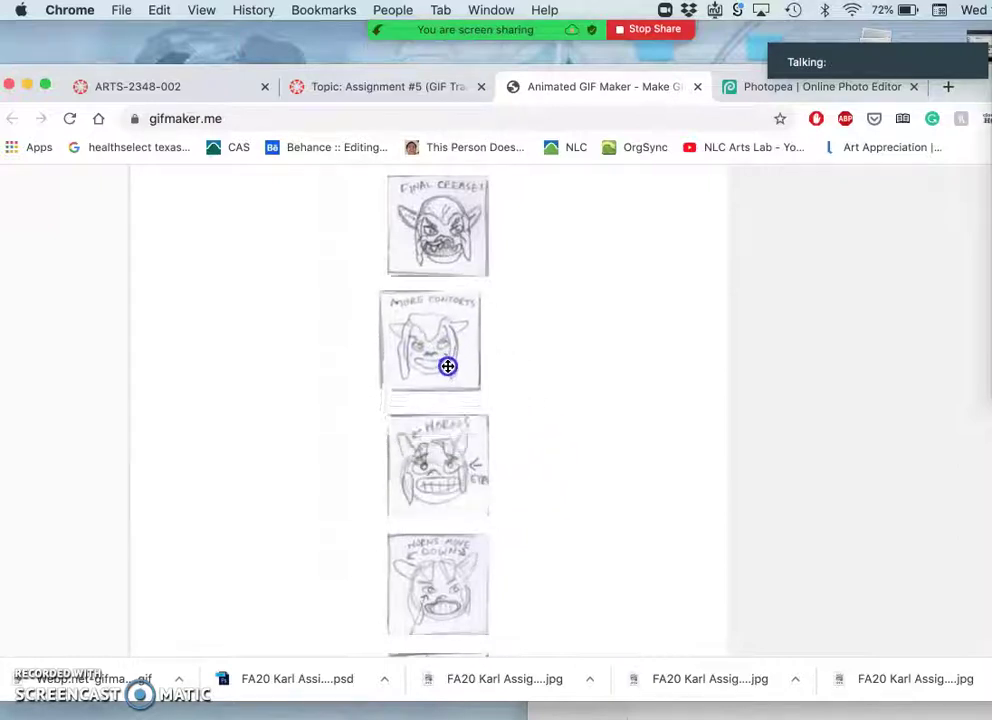
{"action": "scroll", "coordinate": [536, 361], "scroll_direction": "up", "scroll_amount": 1}
{"action": "left_click_drag", "start_coordinate": [533, 362], "coordinate": [536, 361]}
{"action": "scroll", "coordinate": [536, 361], "scroll_direction": "down", "scroll_amount": 2}
{"action": "scroll", "coordinate": [536, 362], "scroll_direction": "down", "scroll_amount": 5}
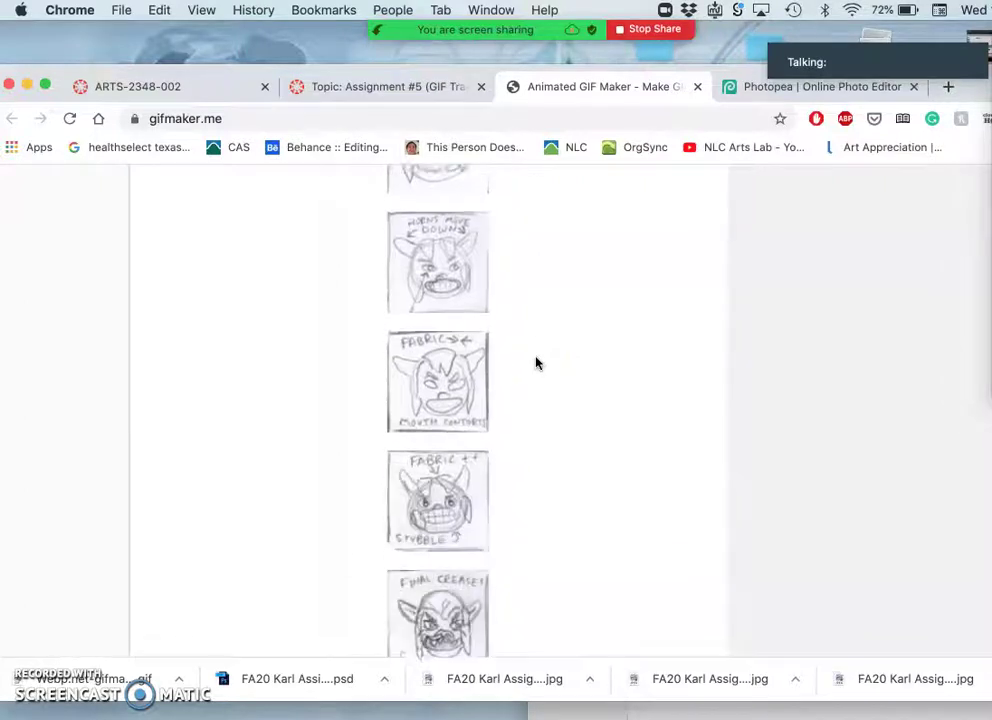
{"action": "left_click", "coordinate": [455, 478]}
{"action": "left_click_drag", "start_coordinate": [455, 478], "coordinate": [575, 378]}
- Place Final Creases between Horns Move Down and Fabric, then drag another frame up beside it
{"action": "scroll", "coordinate": [575, 419], "scroll_direction": "up", "scroll_amount": 2}
{"action": "scroll", "coordinate": [575, 419], "scroll_direction": "up", "scroll_amount": 3}
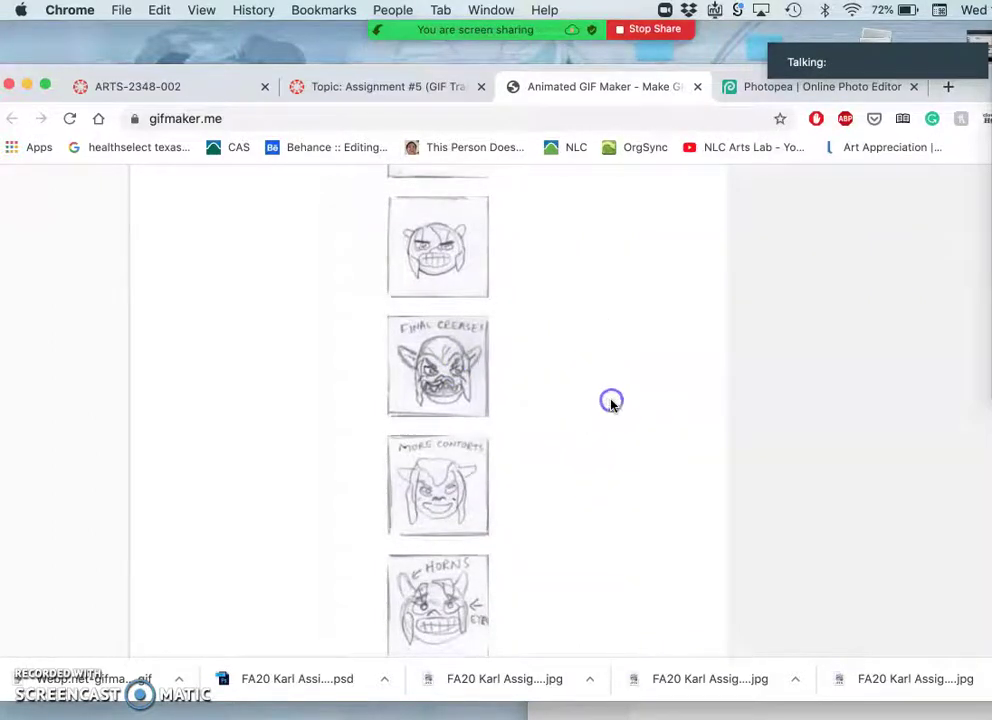
{"action": "scroll", "coordinate": [612, 402], "scroll_direction": "up", "scroll_amount": 3}
{"action": "scroll", "coordinate": [612, 402], "scroll_direction": "down", "scroll_amount": 6}
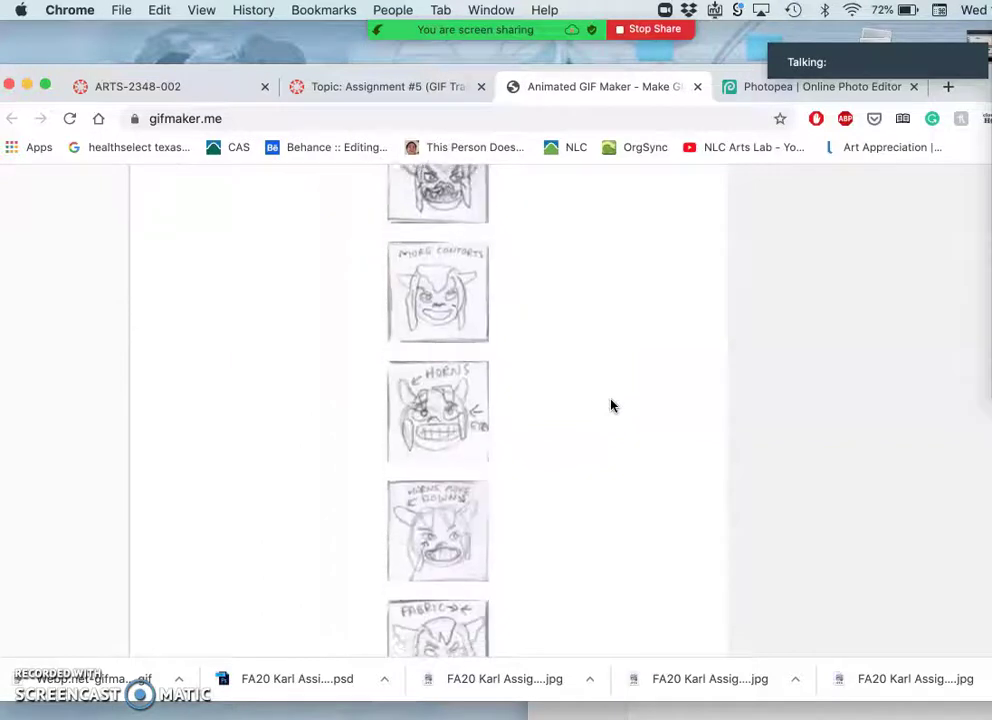
{"action": "scroll", "coordinate": [612, 405], "scroll_direction": "down", "scroll_amount": 5}
{"action": "scroll", "coordinate": [612, 405], "scroll_direction": "up", "scroll_amount": 2}
{"action": "left_click", "coordinate": [471, 431]}
{"action": "left_click_drag", "start_coordinate": [471, 431], "coordinate": [507, 312]}
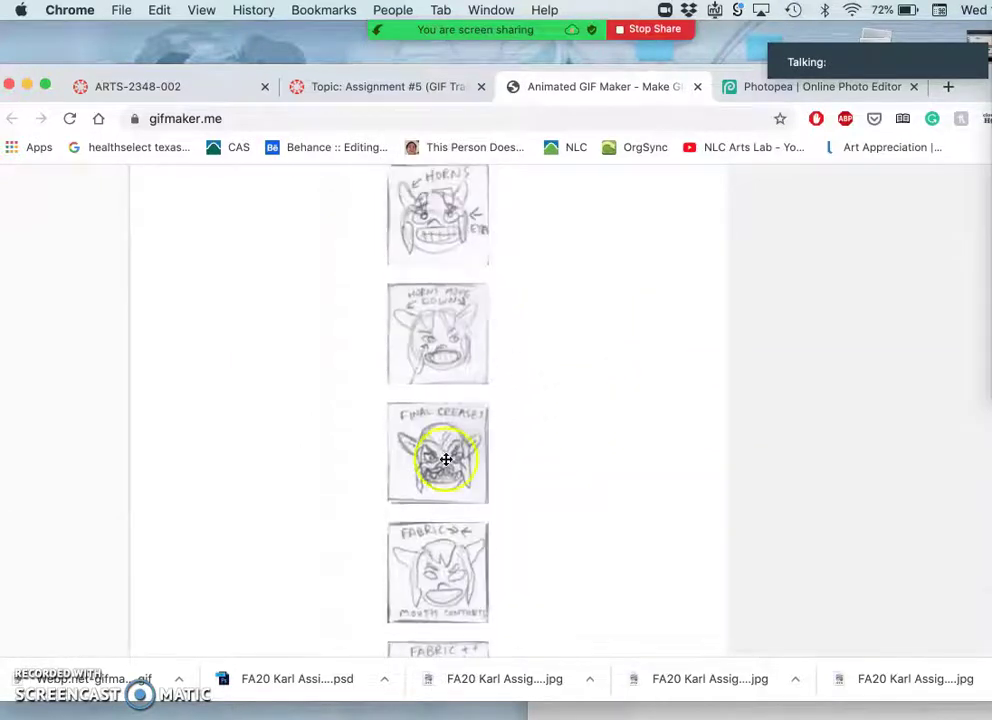
{"action": "left_click_drag", "start_coordinate": [446, 459], "coordinate": [472, 343]}
- Drag the remaining thumbnails up so Final Creases, More Contorts and Fabric sit just above Horns
{"action": "scroll", "coordinate": [461, 312], "scroll_direction": "up", "scroll_amount": 3}
{"action": "scroll", "coordinate": [472, 357], "scroll_direction": "up", "scroll_amount": 2}
{"action": "scroll", "coordinate": [487, 378], "scroll_direction": "up", "scroll_amount": 3}
{"action": "scroll", "coordinate": [487, 379], "scroll_direction": "down", "scroll_amount": 5}
{"action": "scroll", "coordinate": [487, 379], "scroll_direction": "down", "scroll_amount": 3}
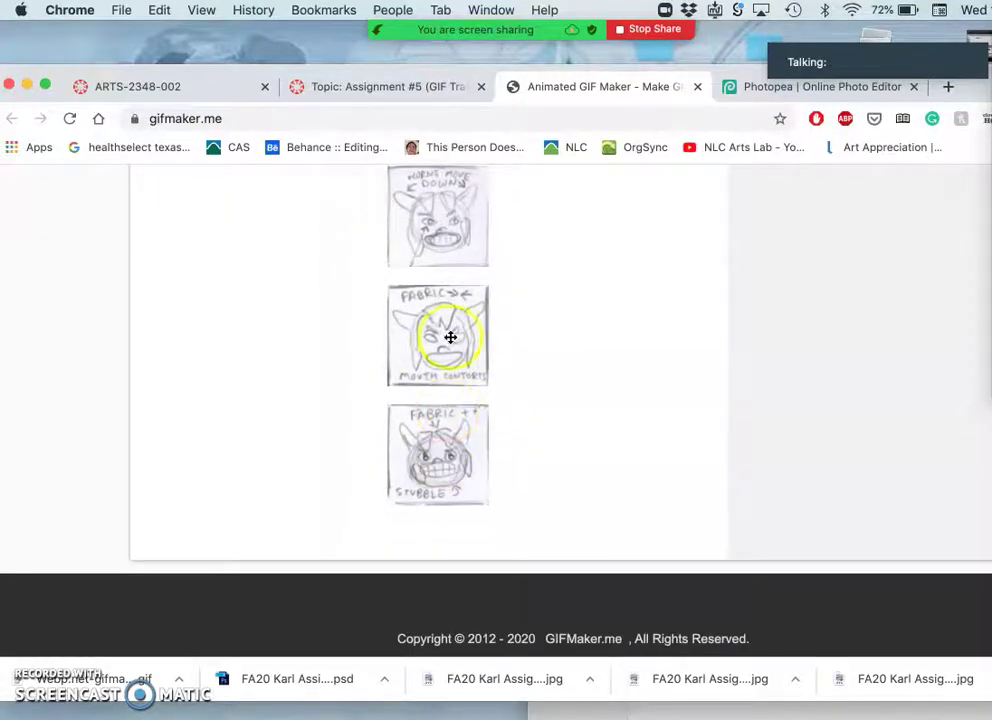
{"action": "left_click_drag", "start_coordinate": [498, 338], "coordinate": [498, 261]}
{"action": "scroll", "coordinate": [498, 261], "scroll_direction": "up", "scroll_amount": 3}
{"action": "left_click_drag", "start_coordinate": [554, 318], "coordinate": [523, 270]}
{"action": "scroll", "coordinate": [523, 270], "scroll_direction": "up", "scroll_amount": 3}
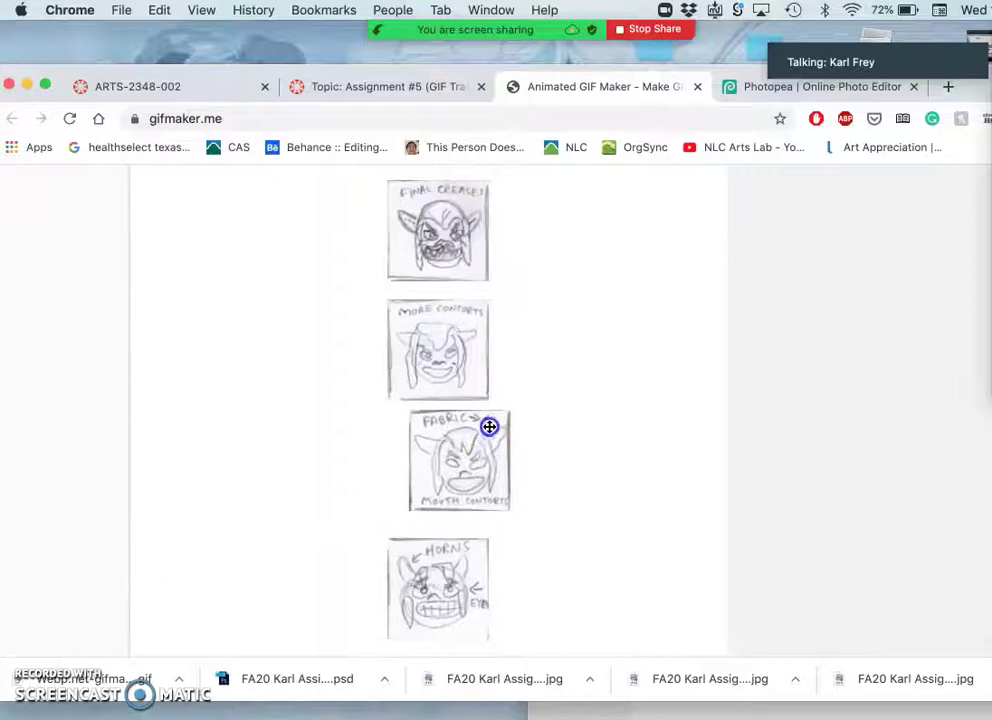
- Drag two frame thumbnails higher up the order list
{"action": "left_click_drag", "start_coordinate": [490, 424], "coordinate": [467, 436]}
{"action": "scroll", "coordinate": [506, 423], "scroll_direction": "up", "scroll_amount": 2}
{"action": "scroll", "coordinate": [506, 423], "scroll_direction": "up", "scroll_amount": 2}
{"action": "scroll", "coordinate": [506, 423], "scroll_direction": "down", "scroll_amount": 5}
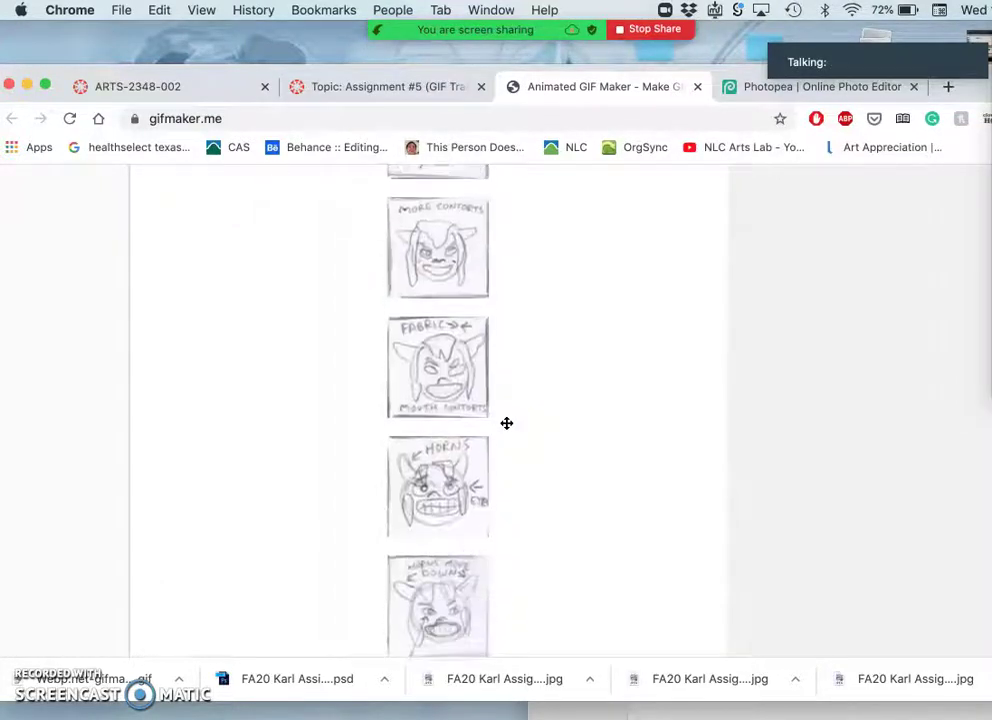
{"action": "scroll", "coordinate": [506, 423], "scroll_direction": "down", "scroll_amount": 5}
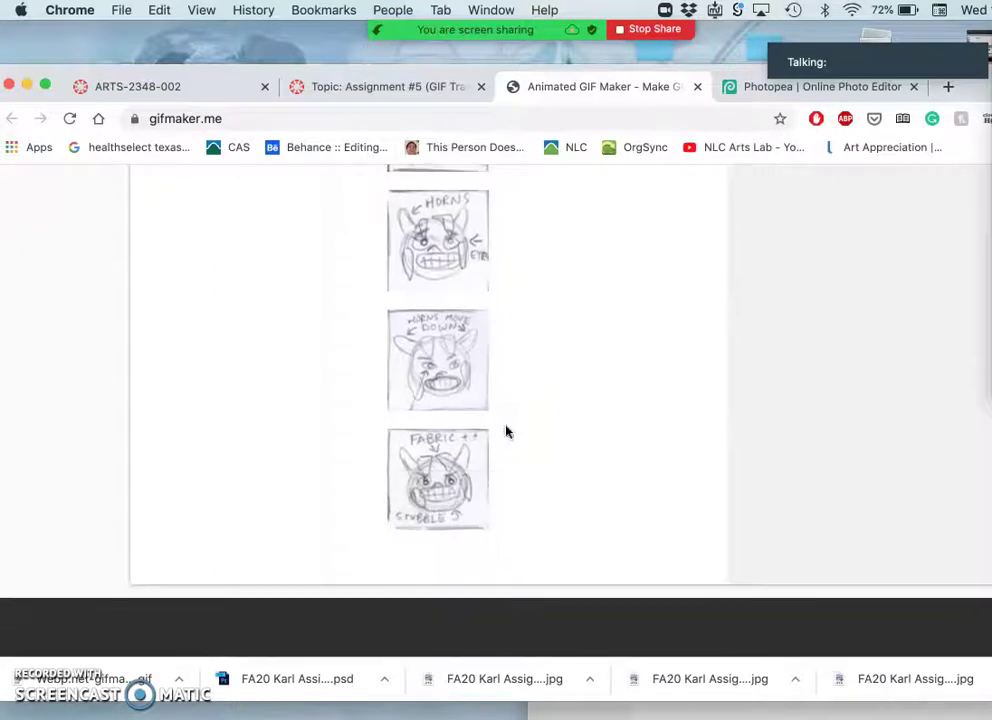
{"action": "left_click_drag", "start_coordinate": [446, 483], "coordinate": [489, 387]}
{"action": "scroll", "coordinate": [489, 387], "scroll_direction": "up", "scroll_amount": 3}
{"action": "left_click_drag", "start_coordinate": [455, 519], "coordinate": [505, 410]}
- Move a lower frame up, then try repositioning the FABRIC frame
{"action": "scroll", "coordinate": [505, 411], "scroll_direction": "up", "scroll_amount": 2}
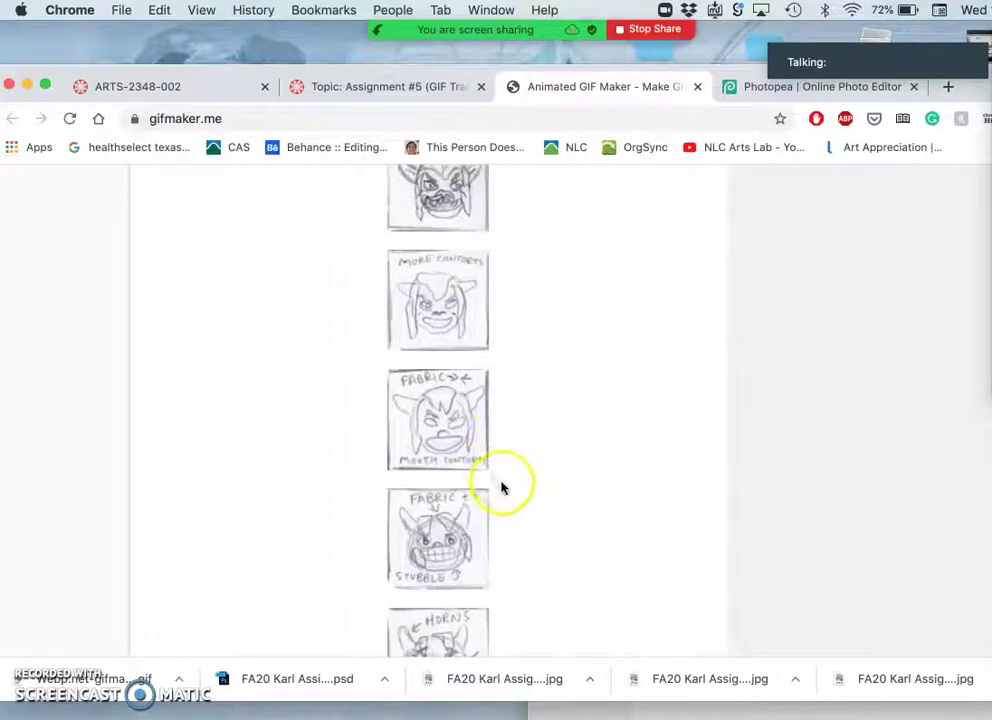
{"action": "scroll", "coordinate": [516, 487], "scroll_direction": "down", "scroll_amount": 3}
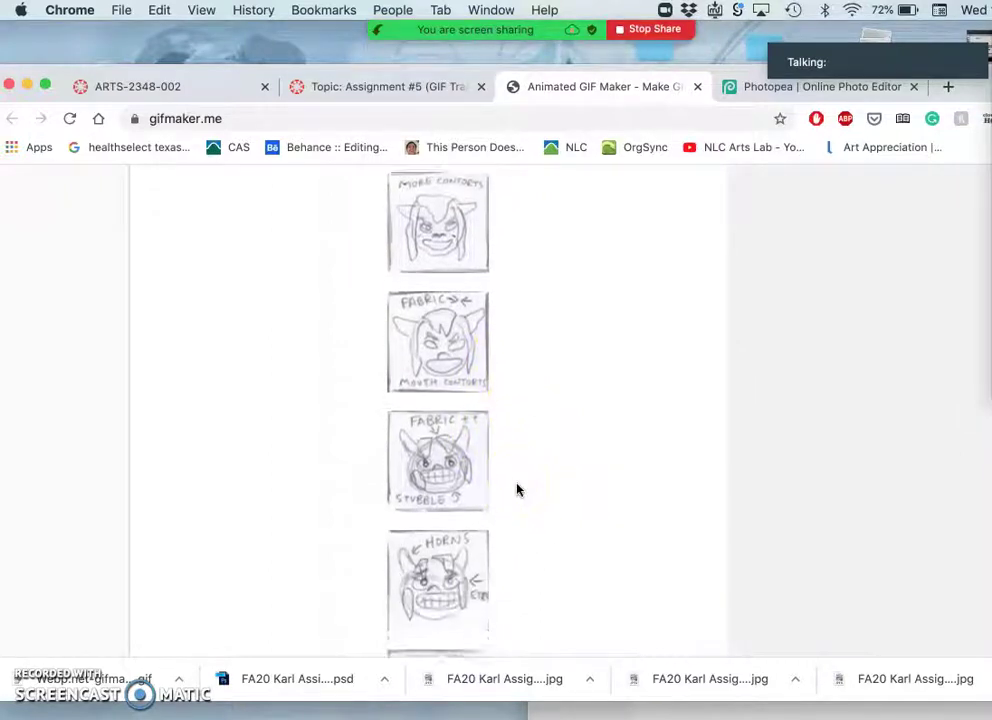
{"action": "scroll", "coordinate": [516, 489], "scroll_direction": "down", "scroll_amount": 2}
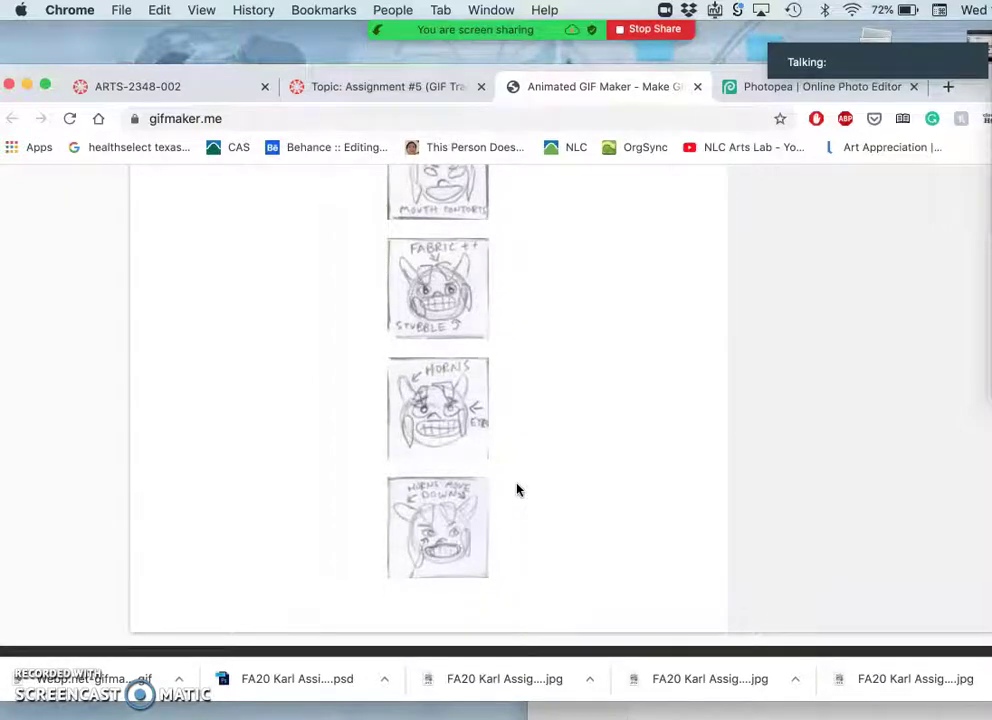
{"action": "left_click_drag", "start_coordinate": [505, 498], "coordinate": [505, 445]}
{"action": "scroll", "coordinate": [505, 445], "scroll_direction": "up", "scroll_amount": 6}
{"action": "scroll", "coordinate": [505, 445], "scroll_direction": "up", "scroll_amount": 5}
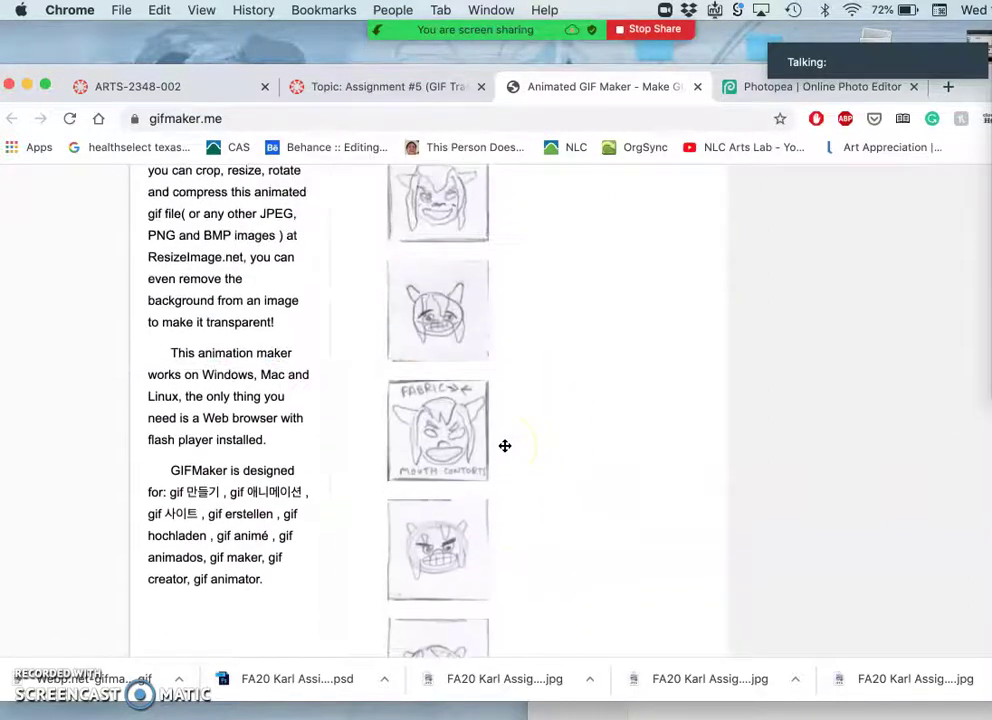
{"action": "left_click_drag", "start_coordinate": [452, 477], "coordinate": [496, 458]}
- Scroll the whole list and drag a top frame far down the sequence
{"action": "scroll", "coordinate": [496, 458], "scroll_direction": "up", "scroll_amount": 5}
{"action": "scroll", "coordinate": [496, 458], "scroll_direction": "up", "scroll_amount": 8}
{"action": "scroll", "coordinate": [496, 458], "scroll_direction": "up", "scroll_amount": 3}
{"action": "scroll", "coordinate": [496, 458], "scroll_direction": "down", "scroll_amount": 5}
{"action": "scroll", "coordinate": [496, 458], "scroll_direction": "down", "scroll_amount": 6}
{"action": "scroll", "coordinate": [496, 458], "scroll_direction": "down", "scroll_amount": 4}
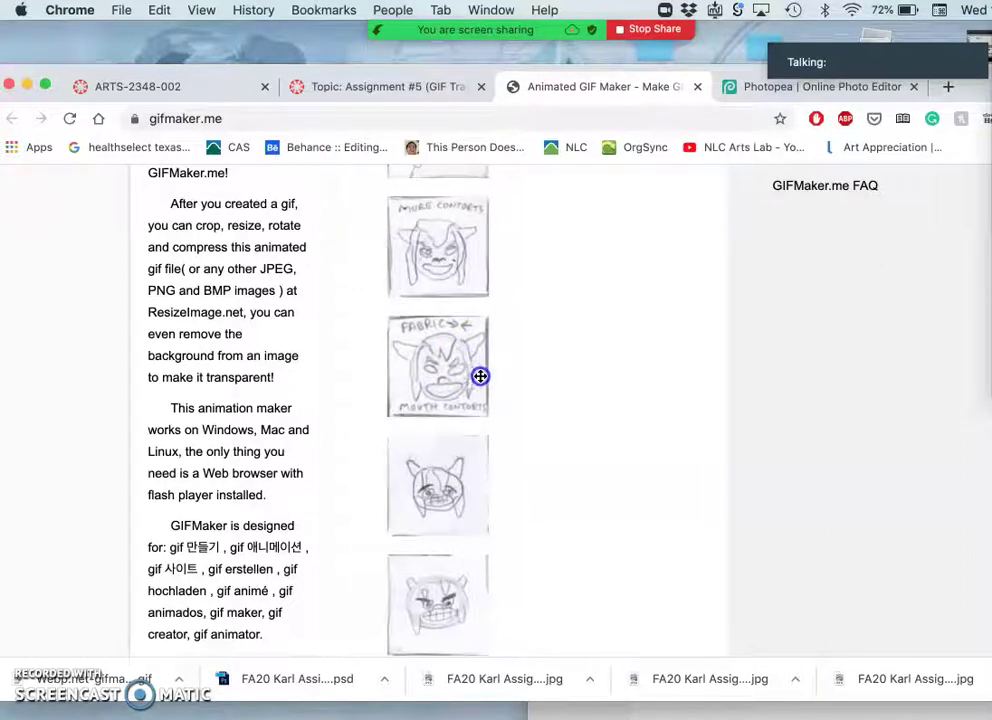
{"action": "scroll", "coordinate": [480, 376], "scroll_direction": "down", "scroll_amount": 4}
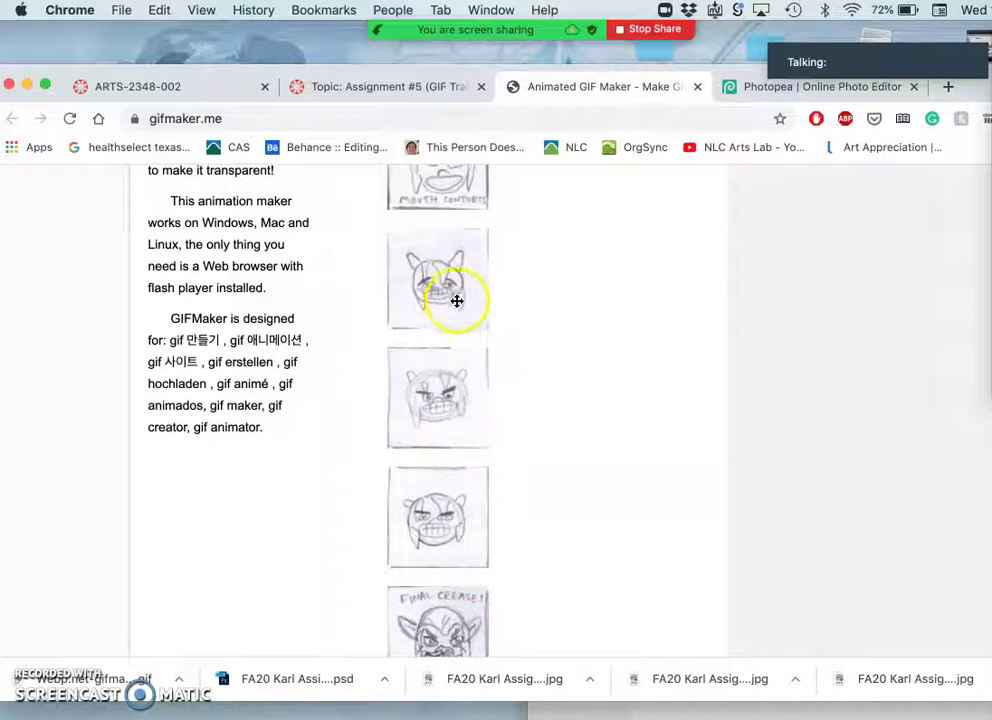
{"action": "scroll", "coordinate": [456, 300], "scroll_direction": "up", "scroll_amount": 2}
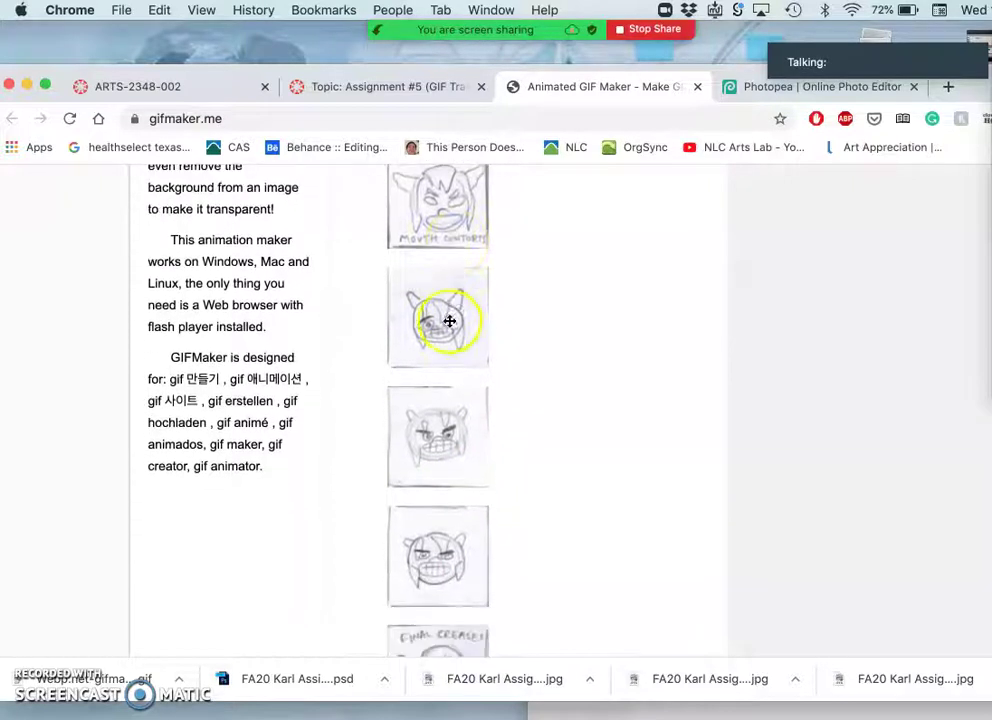
{"action": "left_click_drag", "start_coordinate": [450, 322], "coordinate": [480, 507]}
- Pick up another frame and drag it up among the middle frames
{"action": "scroll", "coordinate": [528, 460], "scroll_direction": "up", "scroll_amount": 5}
{"action": "scroll", "coordinate": [528, 460], "scroll_direction": "up", "scroll_amount": 10}
{"action": "left_click", "coordinate": [485, 441]}
{"action": "left_click_drag", "start_coordinate": [500, 601], "coordinate": [500, 602]}
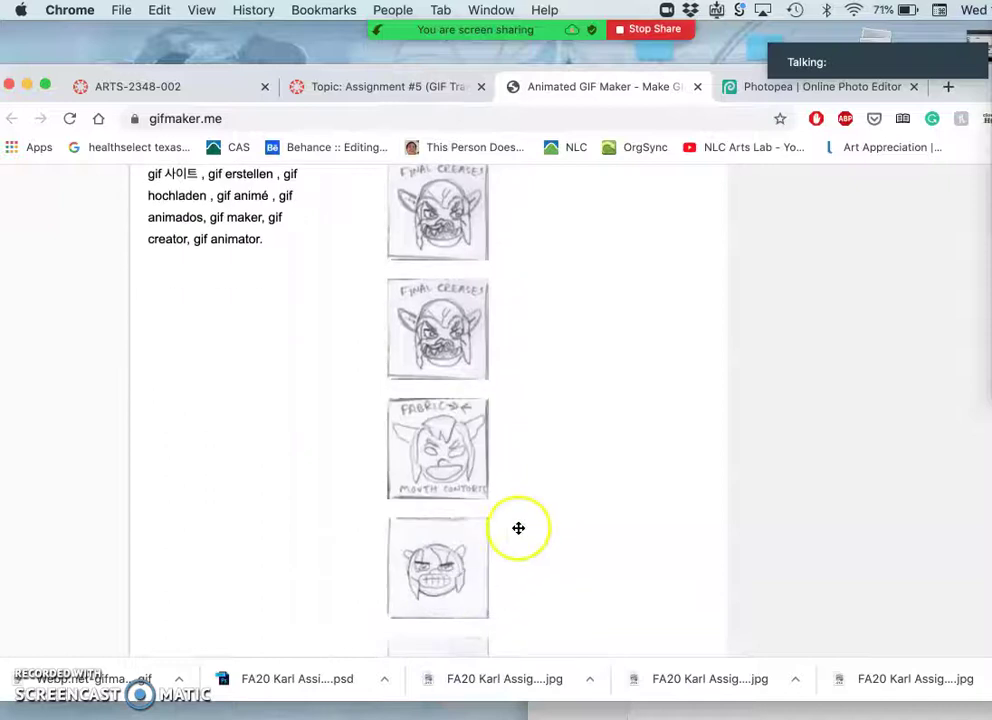
{"action": "scroll", "coordinate": [525, 509], "scroll_direction": "up", "scroll_amount": 5}
{"action": "left_click_drag", "start_coordinate": [525, 511], "coordinate": [454, 343]}
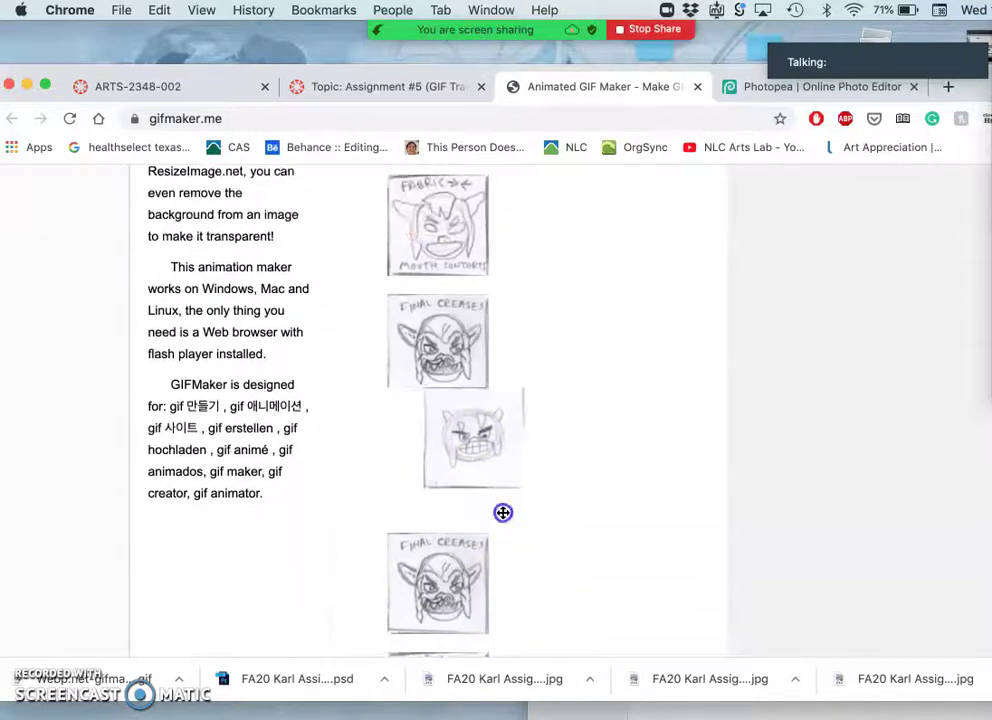
{"action": "left_click_drag", "start_coordinate": [497, 591], "coordinate": [513, 510]}
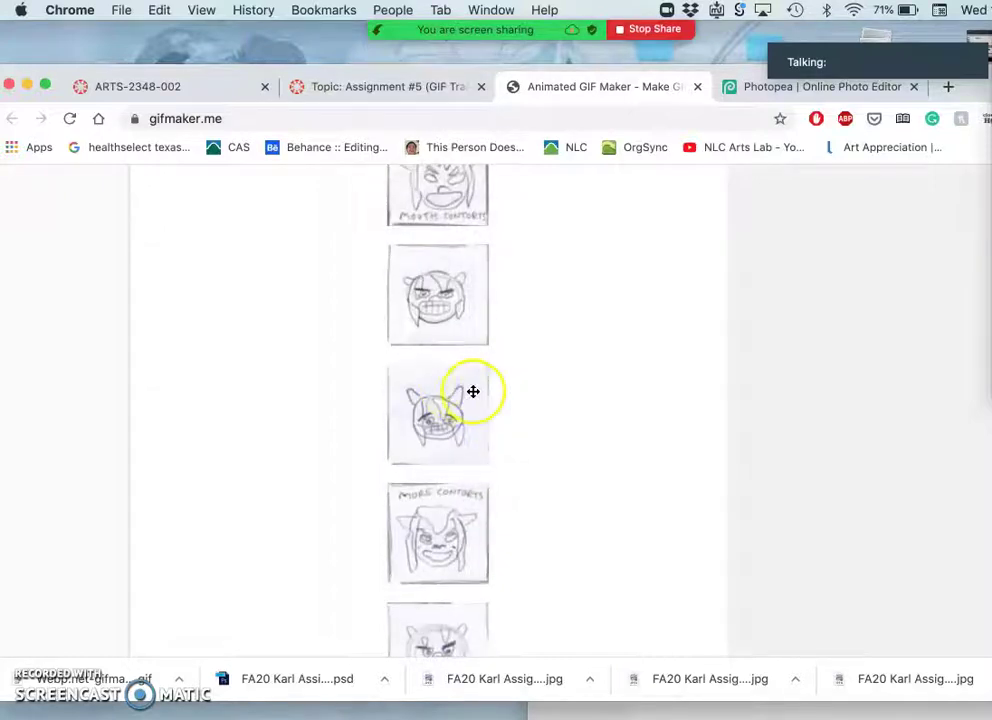
- Move the grinning-face and horned-face frames further down the sequence
{"action": "scroll", "coordinate": [473, 391], "scroll_direction": "up", "scroll_amount": 10}
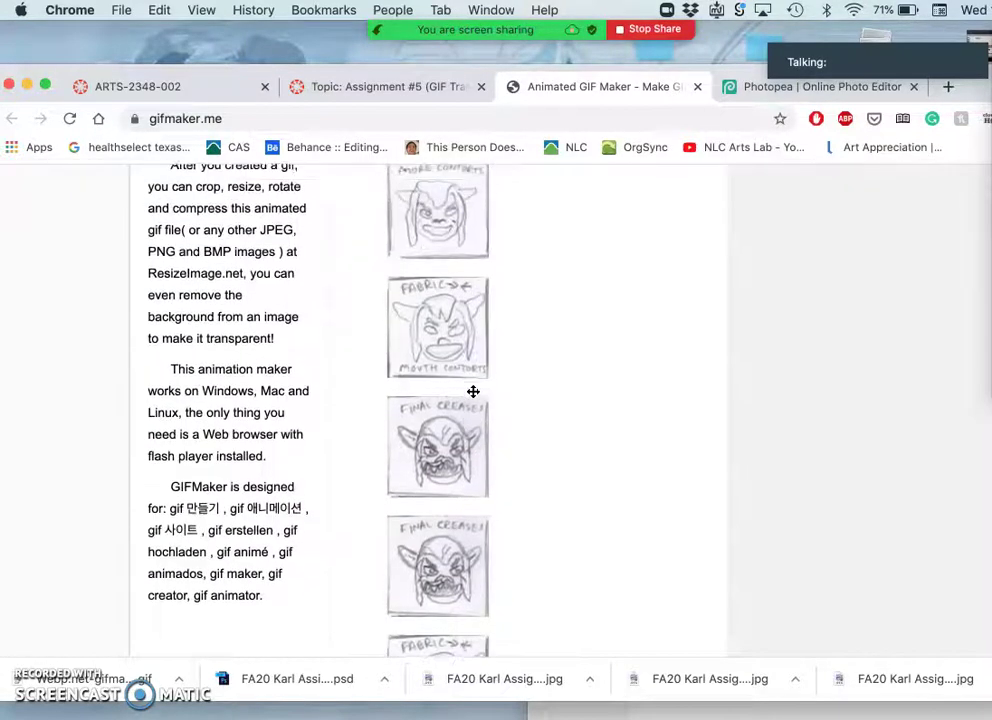
{"action": "scroll", "coordinate": [473, 391], "scroll_direction": "up", "scroll_amount": 3}
{"action": "scroll", "coordinate": [473, 391], "scroll_direction": "down", "scroll_amount": 6}
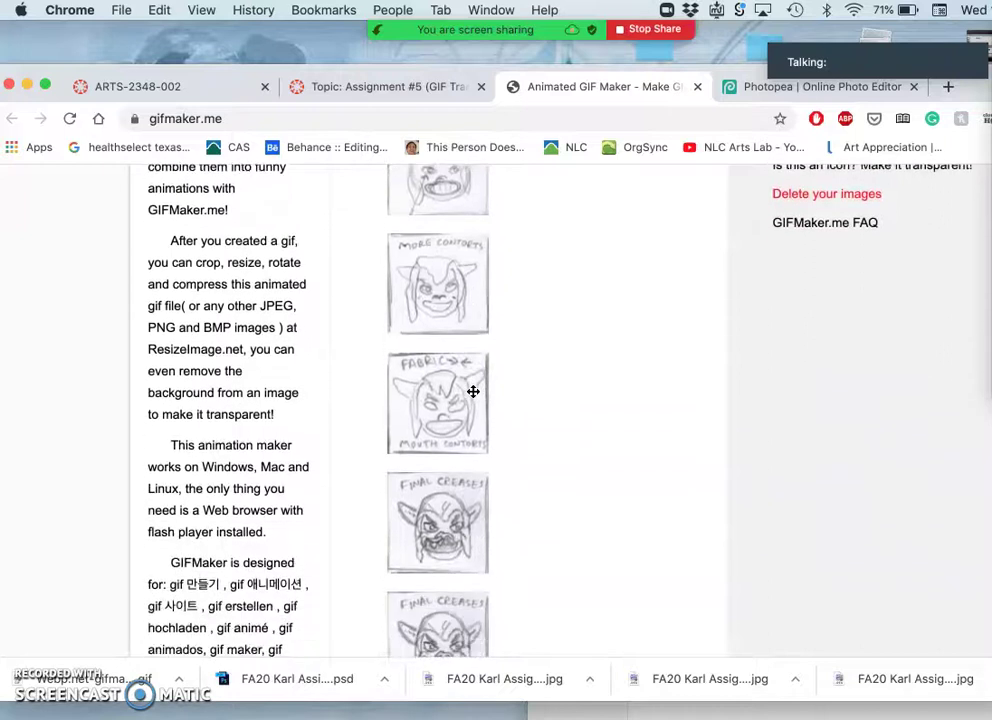
{"action": "scroll", "coordinate": [473, 391], "scroll_direction": "down", "scroll_amount": 7}
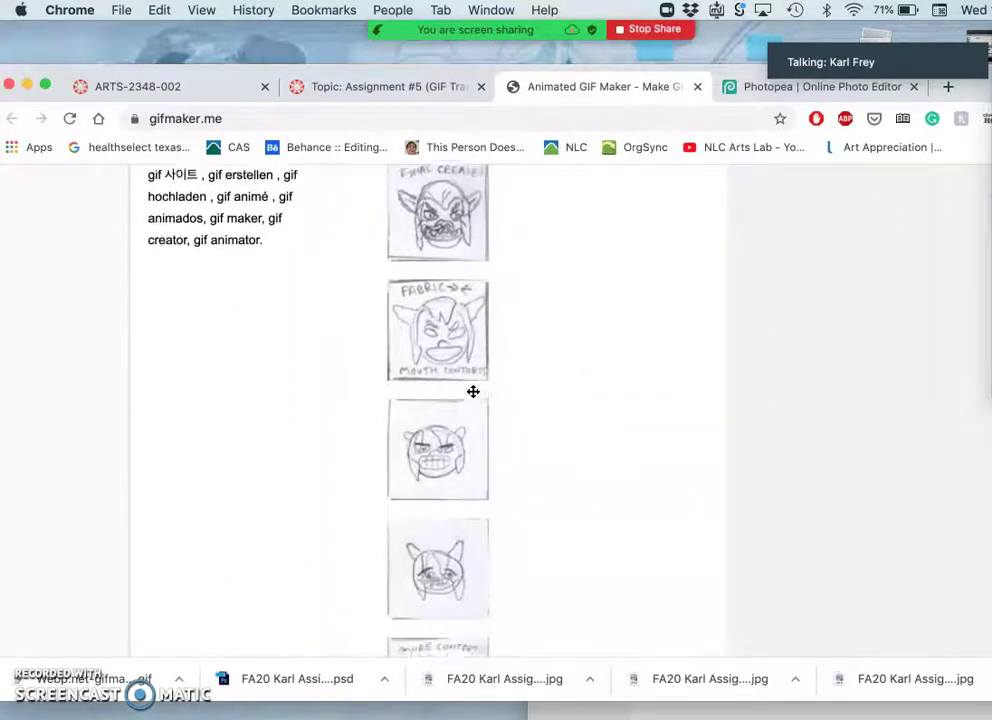
{"action": "scroll", "coordinate": [449, 418], "scroll_direction": "down", "scroll_amount": 1}
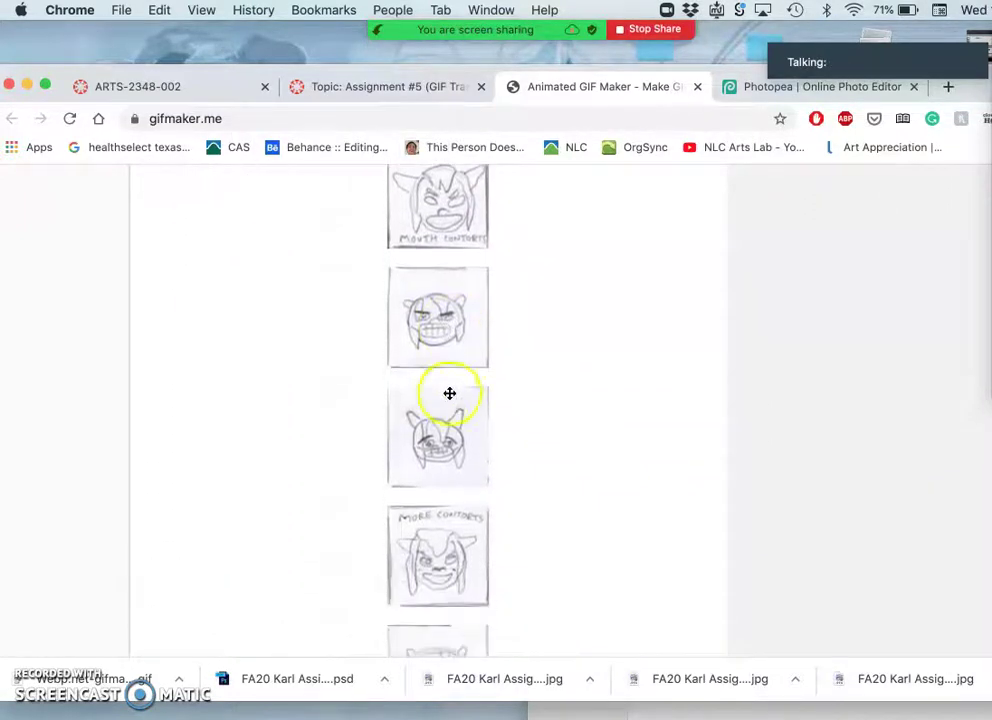
{"action": "left_click_drag", "start_coordinate": [451, 339], "coordinate": [497, 561]}
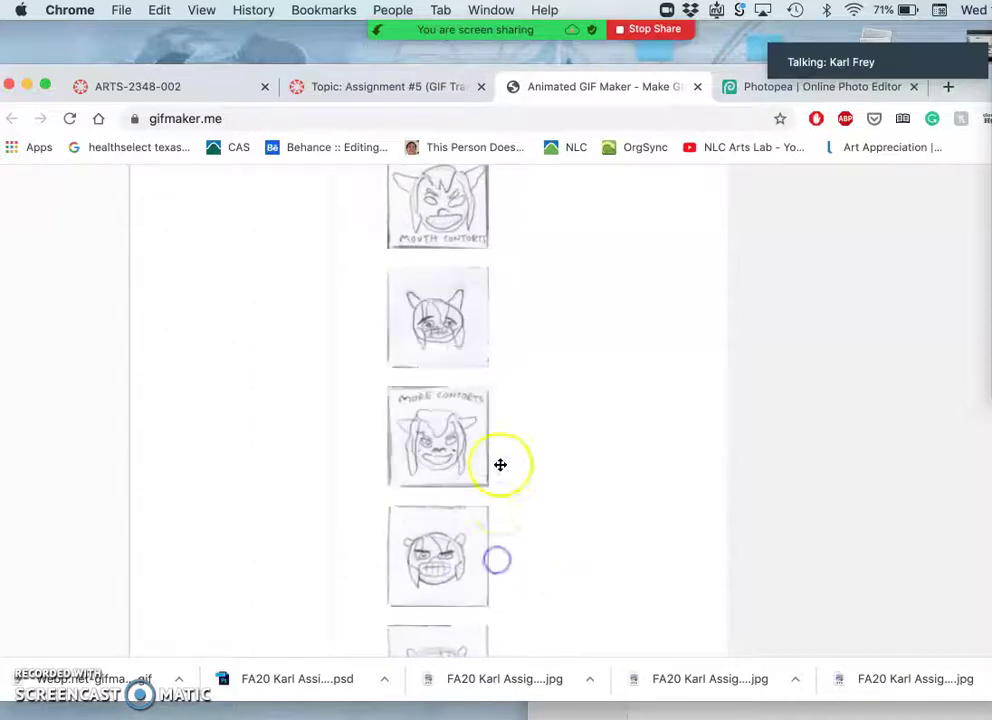
{"action": "left_click_drag", "start_coordinate": [470, 356], "coordinate": [493, 566]}
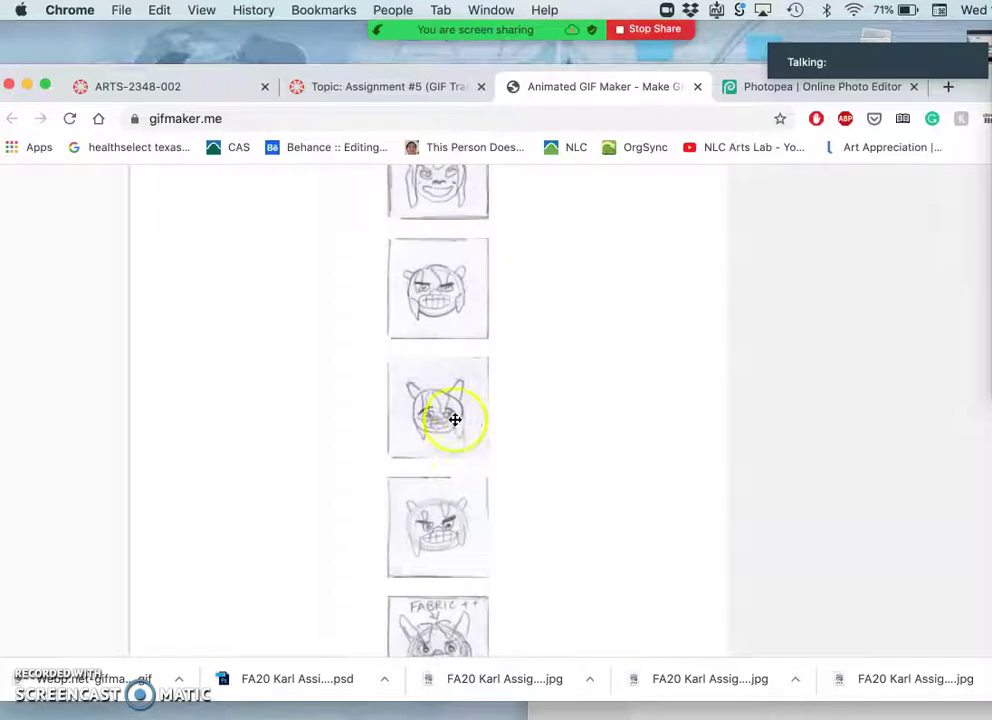
- Carry the grinning-face frame past the HORNS frames toward the end
{"action": "left_click_drag", "start_coordinate": [455, 395], "coordinate": [475, 538]}
{"action": "left_click_drag", "start_coordinate": [466, 342], "coordinate": [476, 254]}
{"action": "scroll", "coordinate": [443, 281], "scroll_direction": "up", "scroll_amount": 5}
{"action": "left_click_drag", "start_coordinate": [483, 314], "coordinate": [480, 489]}
{"action": "scroll", "coordinate": [531, 416], "scroll_direction": "up", "scroll_amount": 5}
{"action": "left_click_drag", "start_coordinate": [436, 328], "coordinate": [522, 600]}
- Drag a frame from the top of the list to the end of the sequence
{"action": "scroll", "coordinate": [522, 509], "scroll_direction": "down", "scroll_amount": 10}
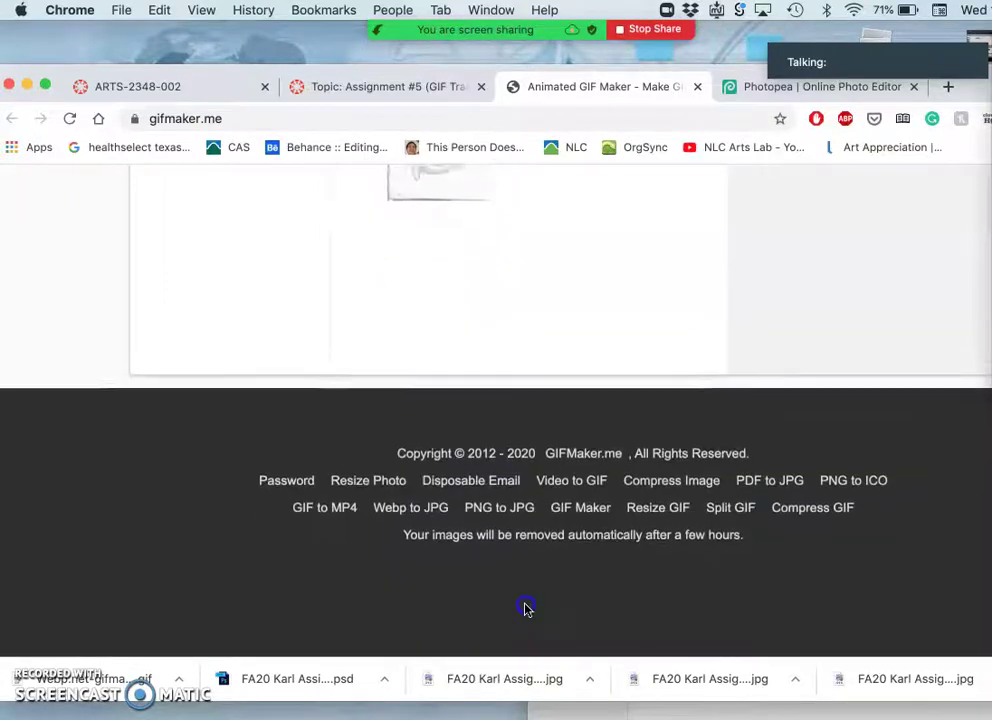
{"action": "scroll", "coordinate": [525, 605], "scroll_direction": "up", "scroll_amount": 5}
{"action": "scroll", "coordinate": [507, 516], "scroll_direction": "down", "scroll_amount": 4}
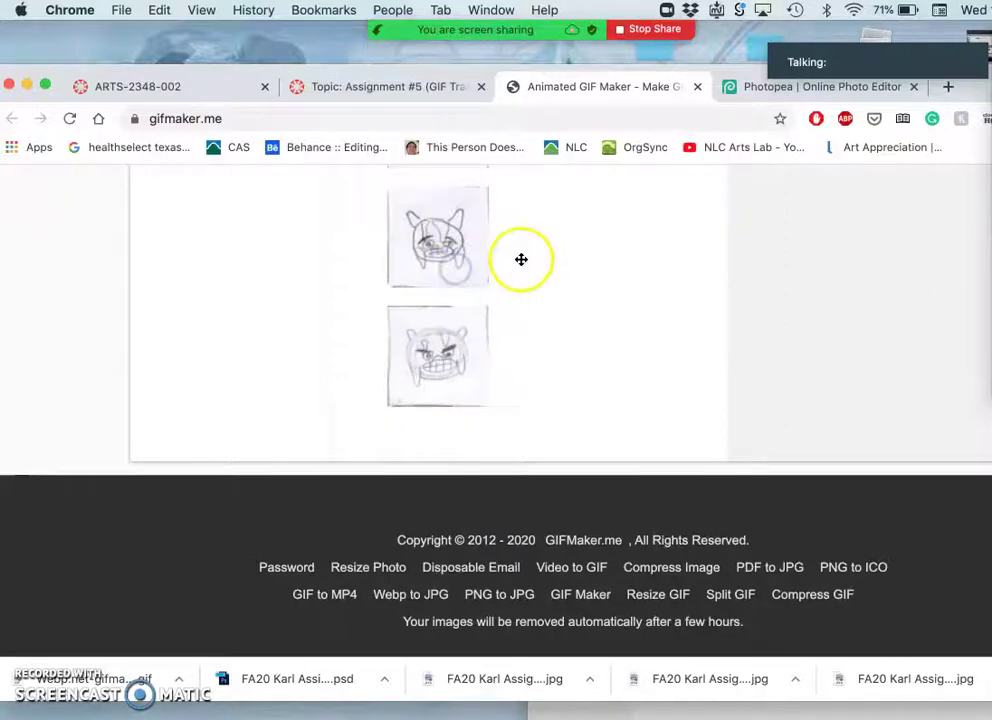
{"action": "scroll", "coordinate": [520, 259], "scroll_direction": "up", "scroll_amount": 8}
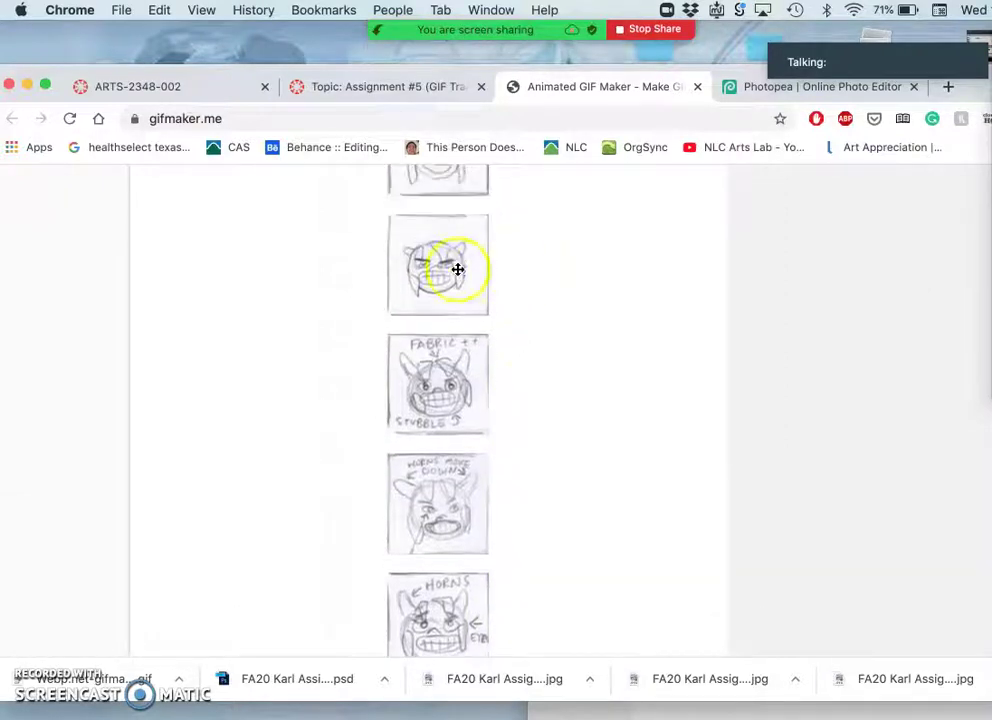
{"action": "left_click_drag", "start_coordinate": [457, 269], "coordinate": [462, 320]}
{"action": "left_click_drag", "start_coordinate": [463, 262], "coordinate": [453, 429]}
{"action": "left_click_drag", "start_coordinate": [451, 575], "coordinate": [471, 503]}
- Move one more frame up, leaving HORNS fourth after three face drawings
{"action": "scroll", "coordinate": [495, 231], "scroll_direction": "up", "scroll_amount": 4}
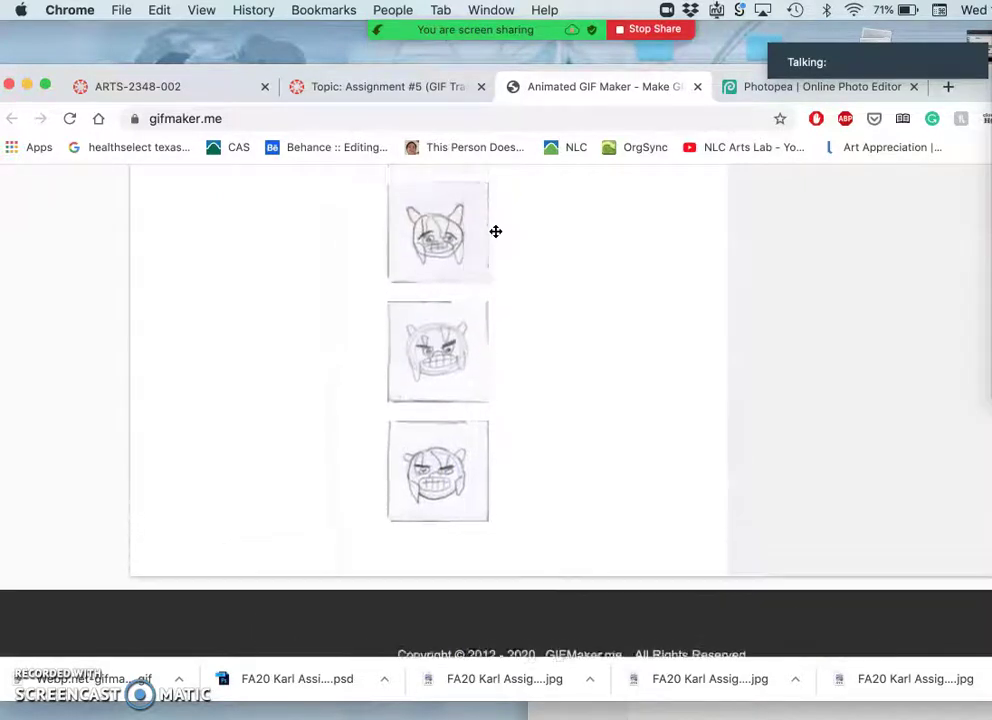
{"action": "left_click_drag", "start_coordinate": [478, 455], "coordinate": [474, 393]}
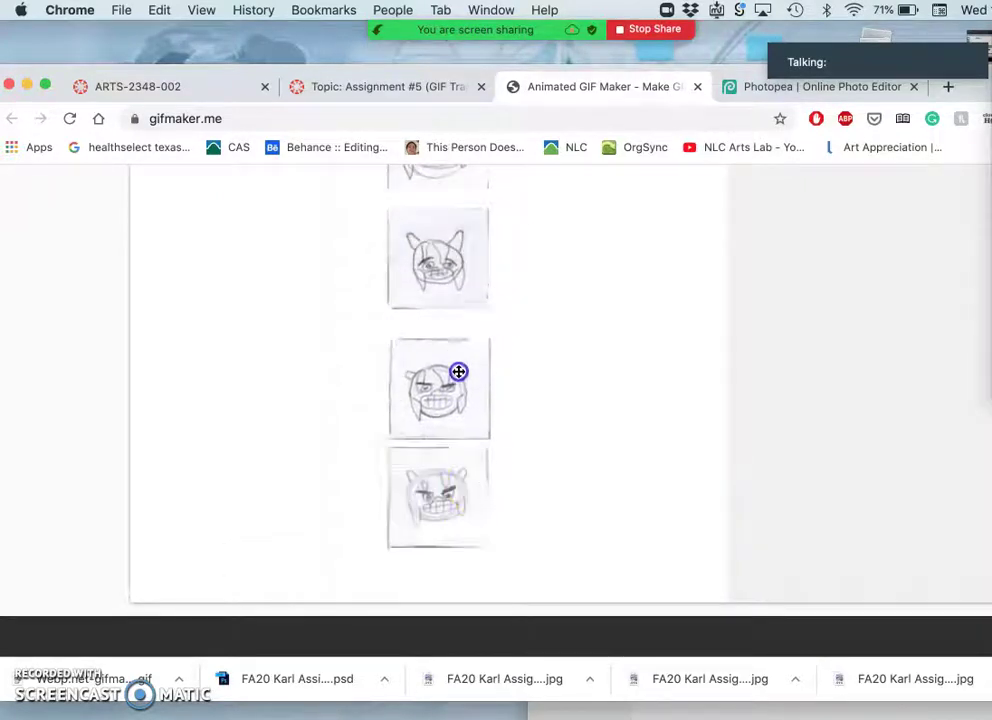
{"action": "scroll", "coordinate": [506, 329], "scroll_direction": "up", "scroll_amount": 2}
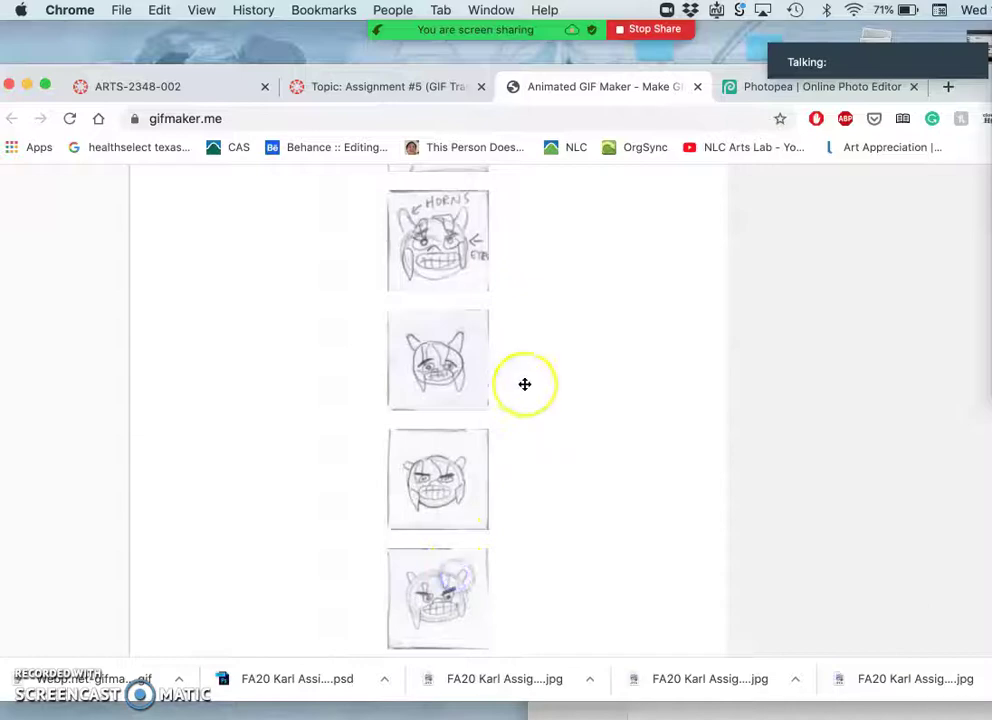
{"action": "scroll", "coordinate": [524, 384], "scroll_direction": "up", "scroll_amount": 10}
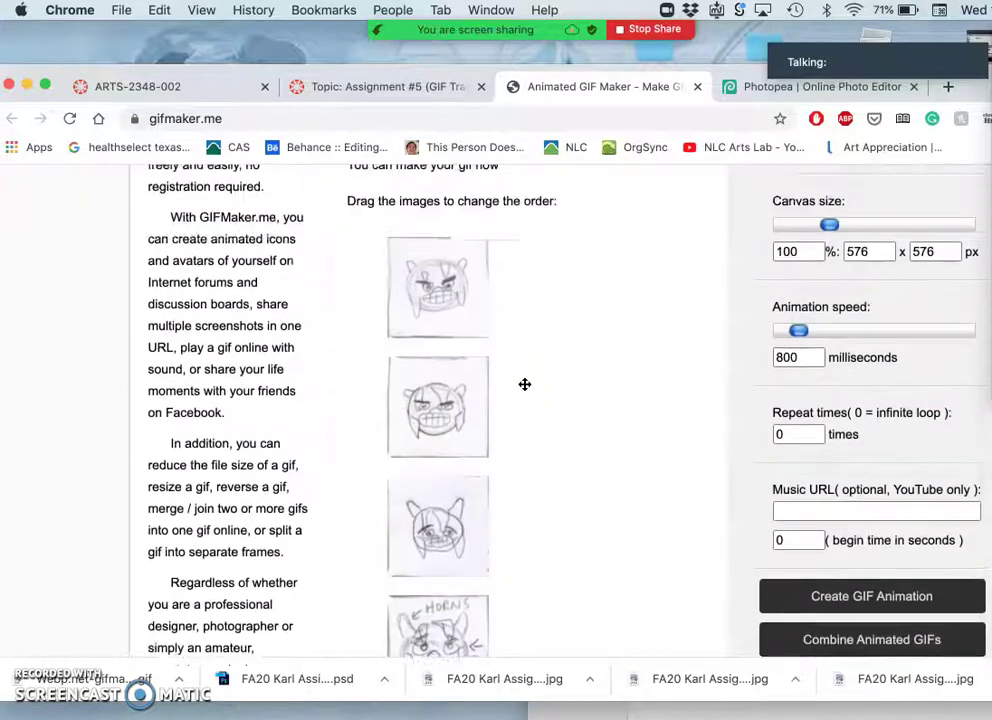
- Scroll through the 18 sketch frames and try dragging a middle frame to a new position
{"action": "scroll", "coordinate": [524, 384], "scroll_direction": "down", "scroll_amount": 1}
{"action": "left_click", "coordinate": [490, 338]}
{"action": "scroll", "coordinate": [511, 404], "scroll_direction": "down", "scroll_amount": 15}
{"action": "scroll", "coordinate": [511, 404], "scroll_direction": "down", "scroll_amount": 5}
{"action": "scroll", "coordinate": [536, 392], "scroll_direction": "up", "scroll_amount": 10}
{"action": "scroll", "coordinate": [536, 392], "scroll_direction": "up", "scroll_amount": 3}
{"action": "scroll", "coordinate": [533, 450], "scroll_direction": "down", "scroll_amount": 10}
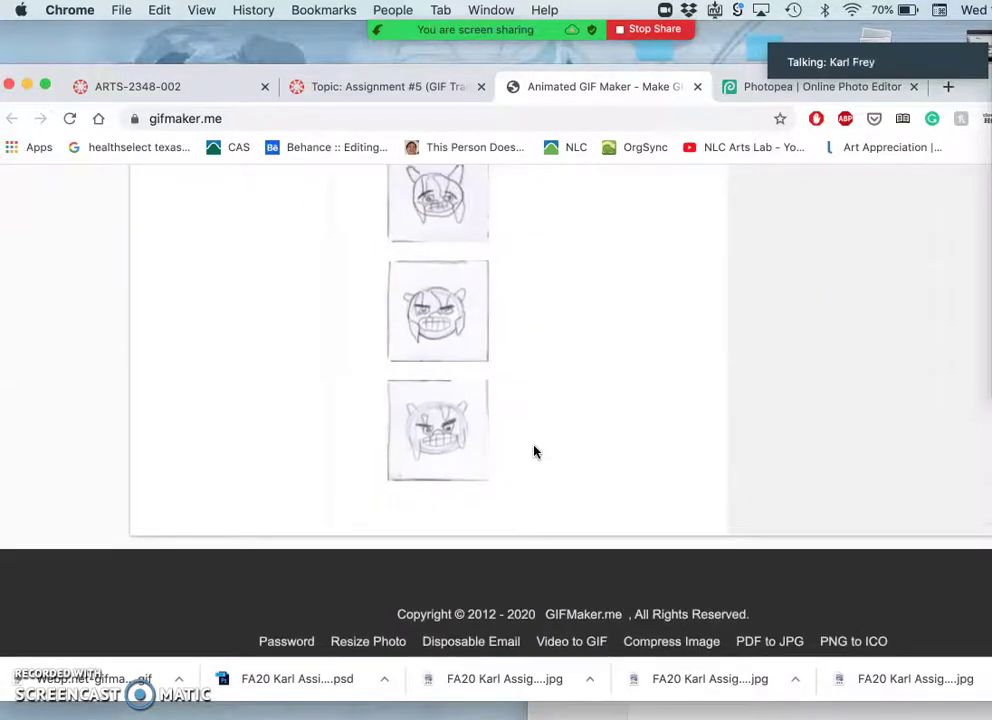
{"action": "left_click_drag", "start_coordinate": [483, 325], "coordinate": [520, 336]}
{"action": "scroll", "coordinate": [520, 336], "scroll_direction": "up", "scroll_amount": 10}
{"action": "scroll", "coordinate": [520, 336], "scroll_direction": "up", "scroll_amount": 5}
{"action": "left_click_drag", "start_coordinate": [480, 336], "coordinate": [480, 336]}
- Scroll up and down the frame list to locate the FABRIC and MORE CONTOURS frames
{"action": "scroll", "coordinate": [457, 357], "scroll_direction": "up", "scroll_amount": 2}
{"action": "scroll", "coordinate": [540, 474], "scroll_direction": "down", "scroll_amount": 5}
{"action": "scroll", "coordinate": [540, 477], "scroll_direction": "down", "scroll_amount": 10}
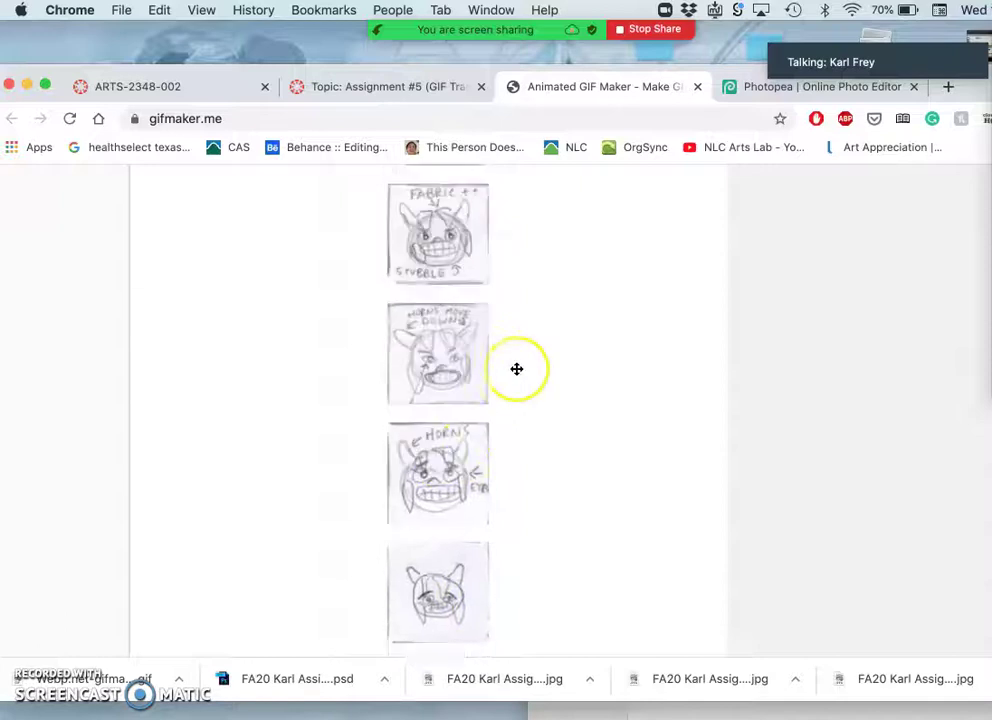
{"action": "scroll", "coordinate": [516, 369], "scroll_direction": "up", "scroll_amount": 10}
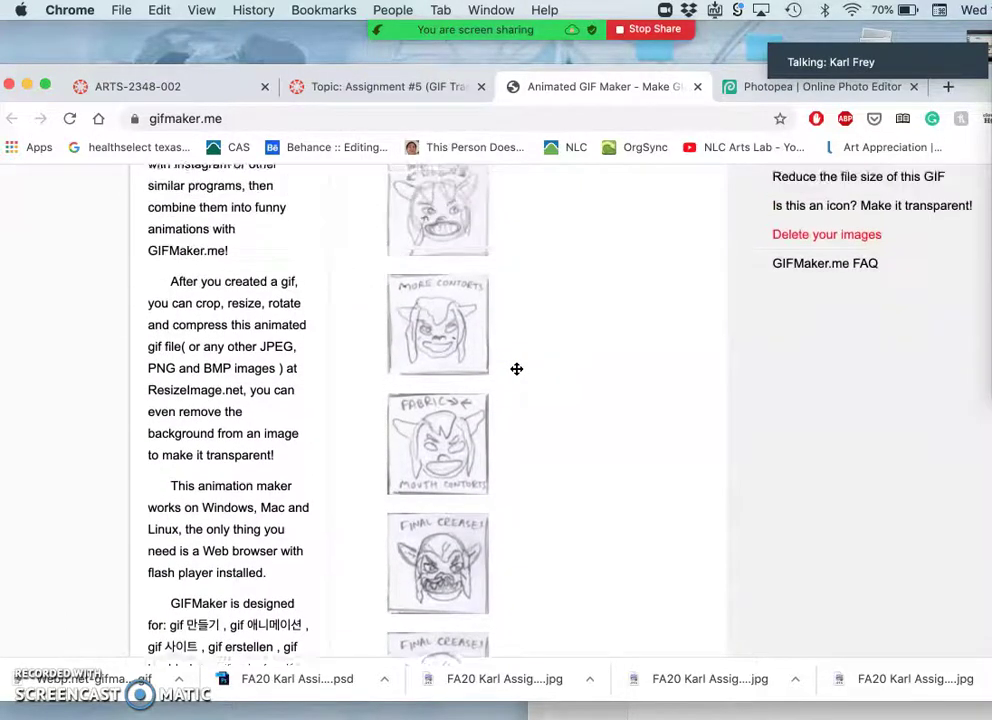
{"action": "scroll", "coordinate": [516, 368], "scroll_direction": "up", "scroll_amount": 5}
{"action": "left_click", "coordinate": [425, 265]}
{"action": "scroll", "coordinate": [500, 390], "scroll_direction": "down", "scroll_amount": 15}
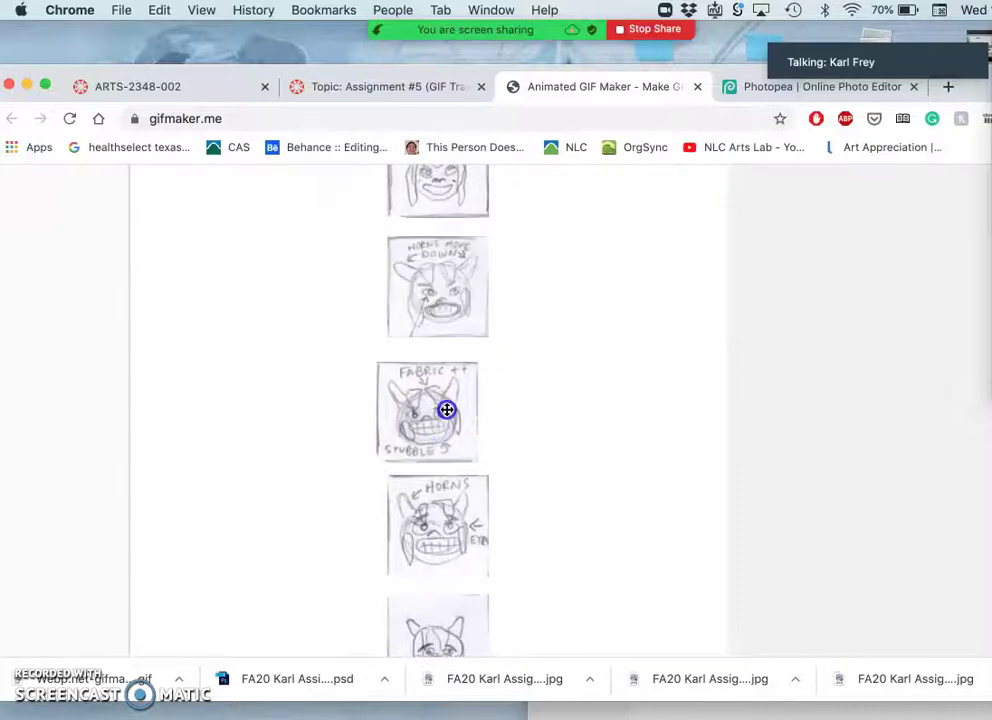
{"action": "scroll", "coordinate": [509, 327], "scroll_direction": "up", "scroll_amount": 10}
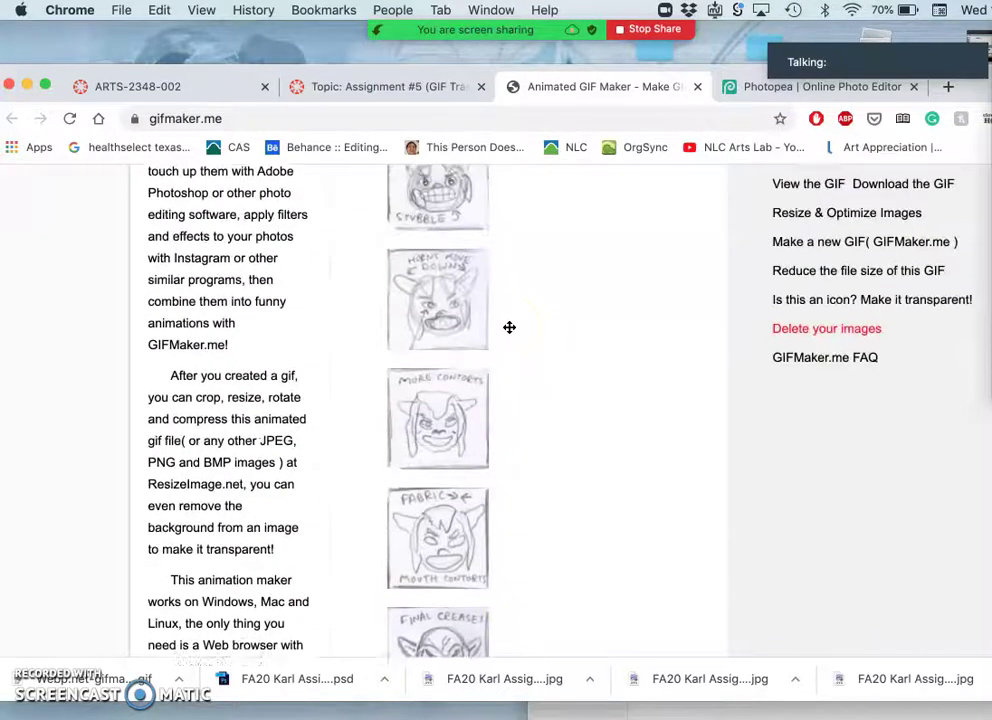
{"action": "scroll", "coordinate": [509, 327], "scroll_direction": "up", "scroll_amount": 3}
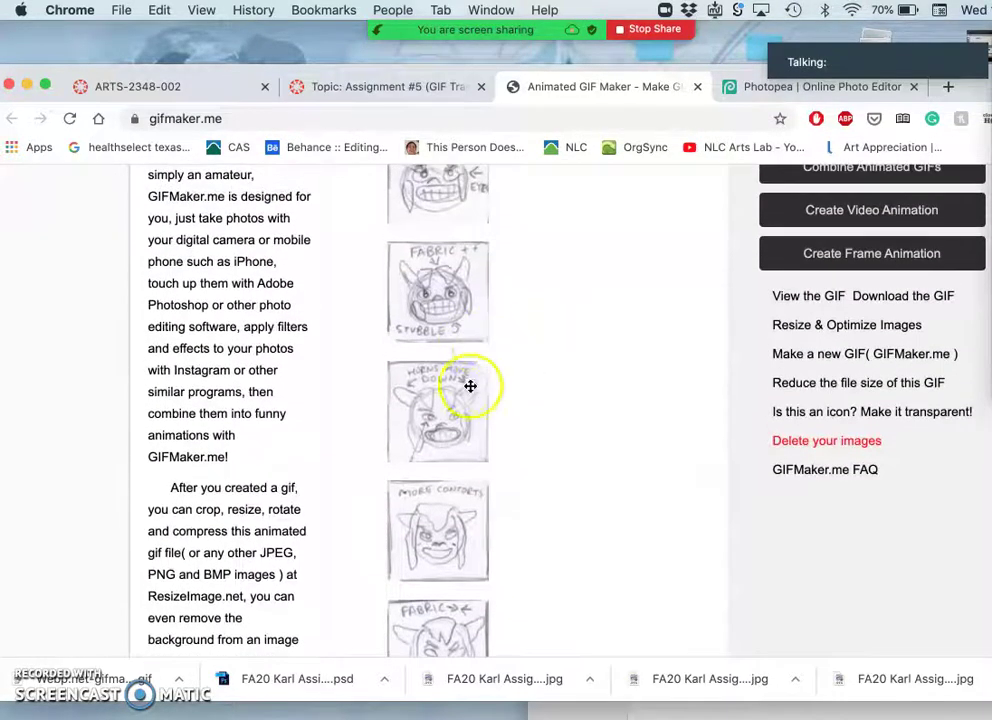
{"action": "scroll", "coordinate": [536, 414], "scroll_direction": "down", "scroll_amount": 10}
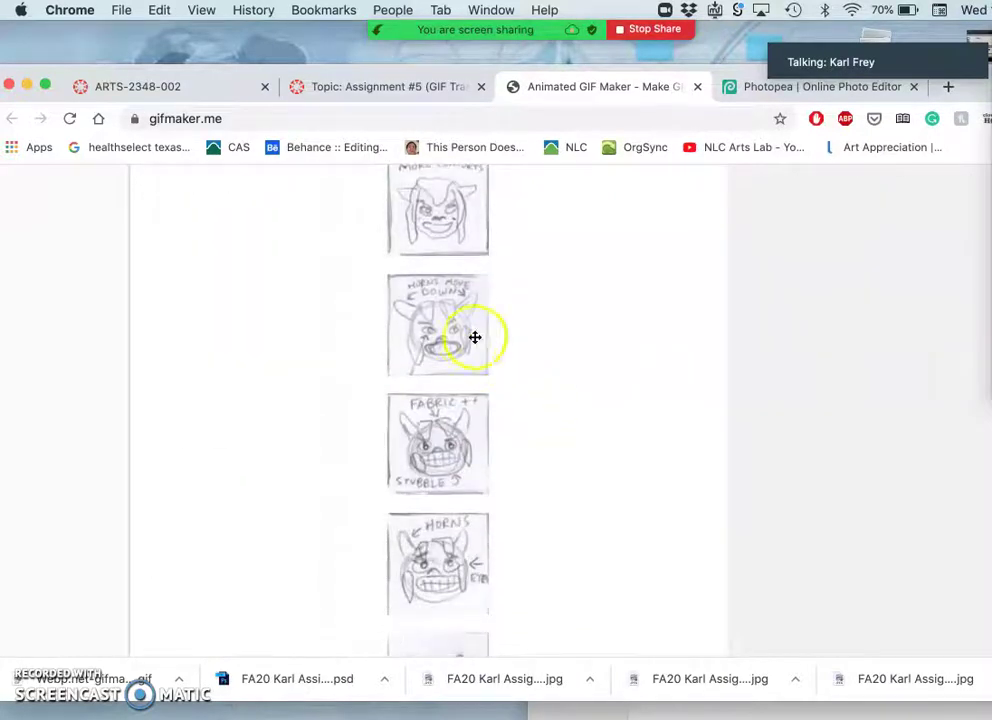
{"action": "scroll", "coordinate": [533, 330], "scroll_direction": "up", "scroll_amount": 5}
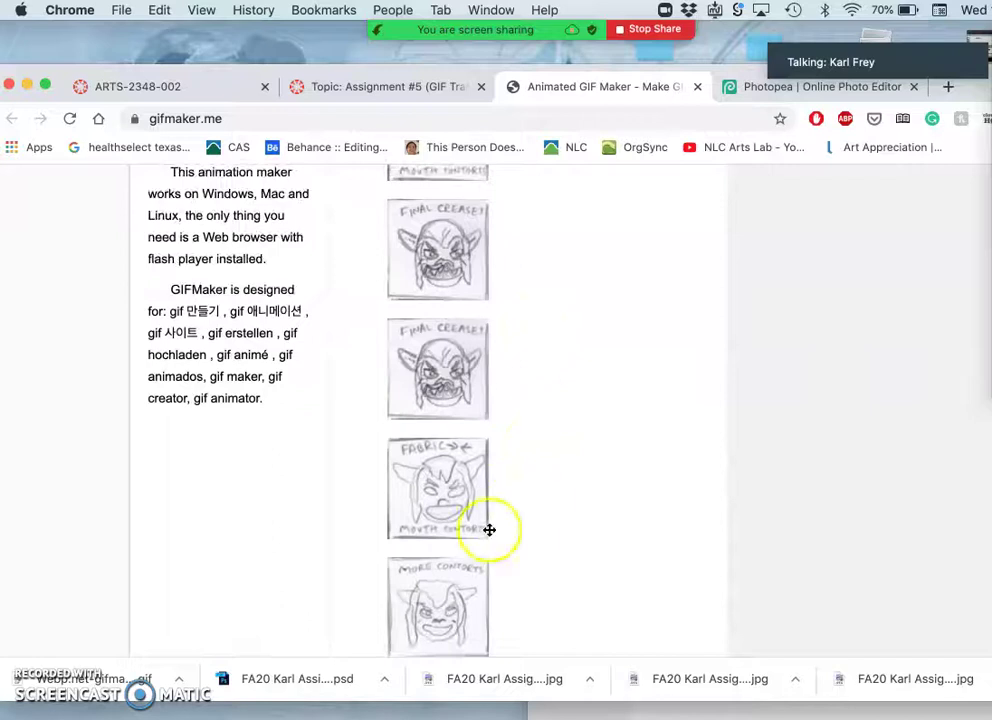
{"action": "scroll", "coordinate": [540, 509], "scroll_direction": "down", "scroll_amount": 2}
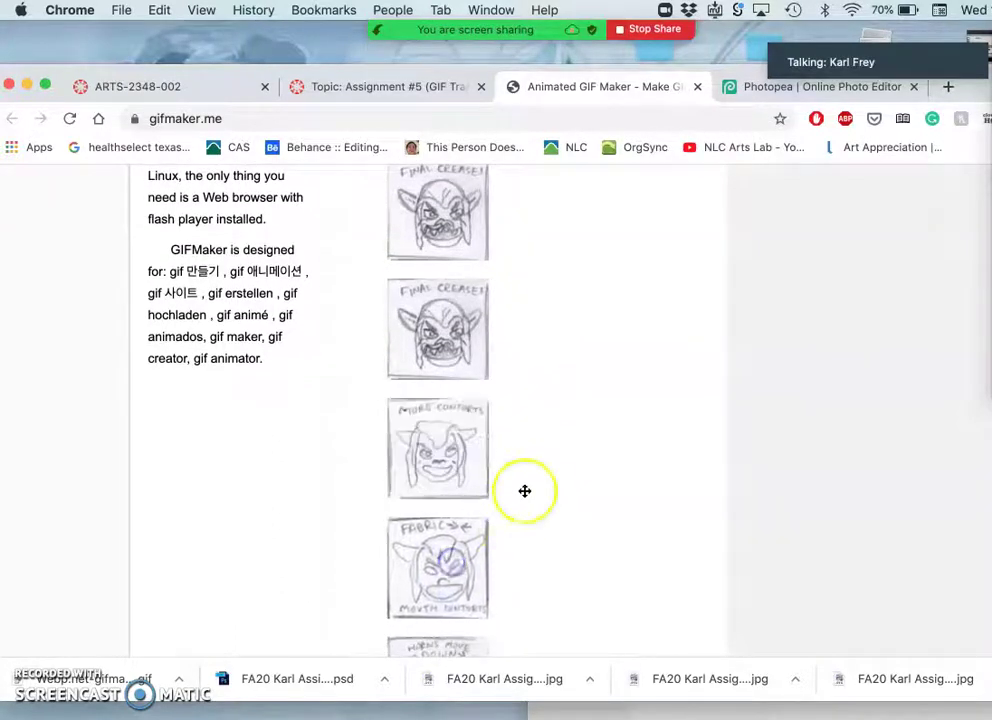
{"action": "scroll", "coordinate": [524, 491], "scroll_direction": "up", "scroll_amount": 10}
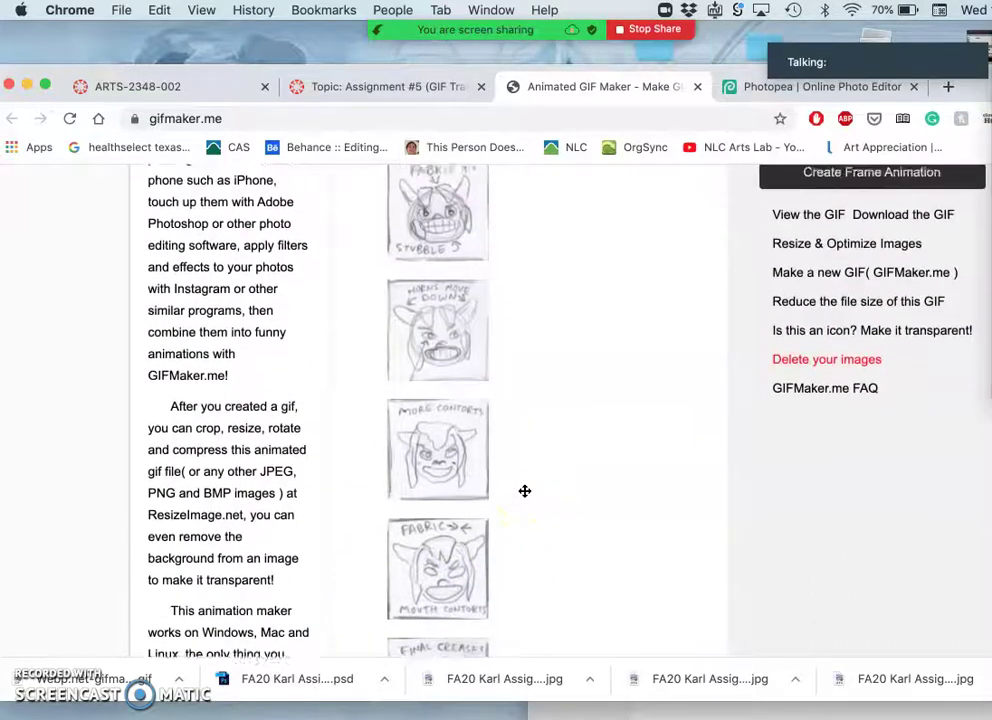
{"action": "scroll", "coordinate": [524, 491], "scroll_direction": "up", "scroll_amount": 2}
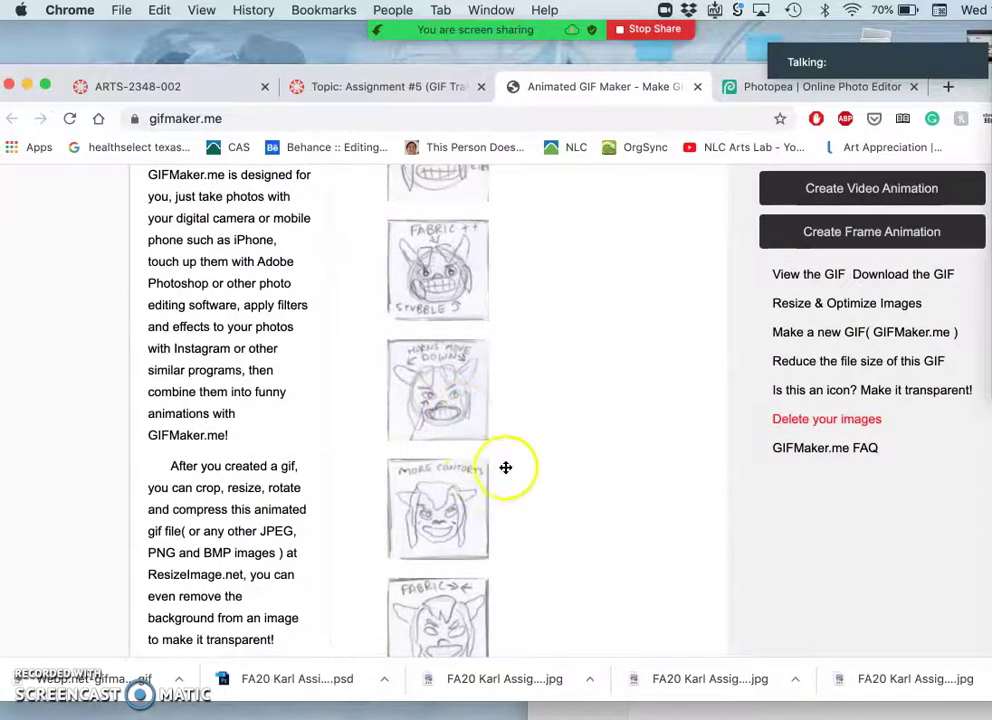
{"action": "scroll", "coordinate": [516, 456], "scroll_direction": "down", "scroll_amount": 12}
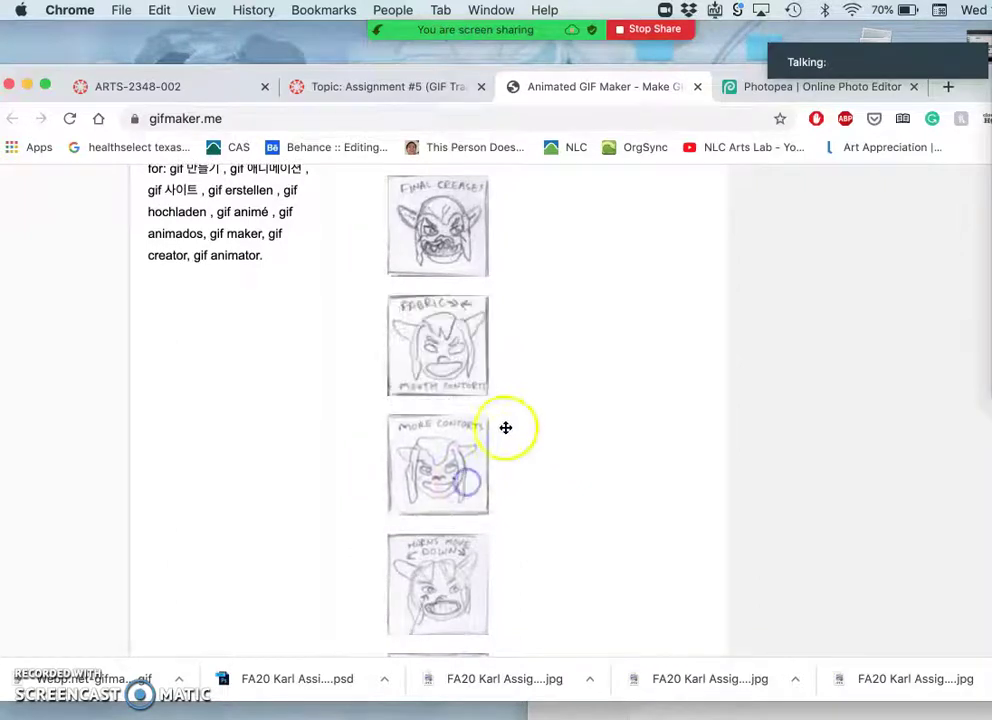
{"action": "scroll", "coordinate": [480, 330], "scroll_direction": "up", "scroll_amount": 2}
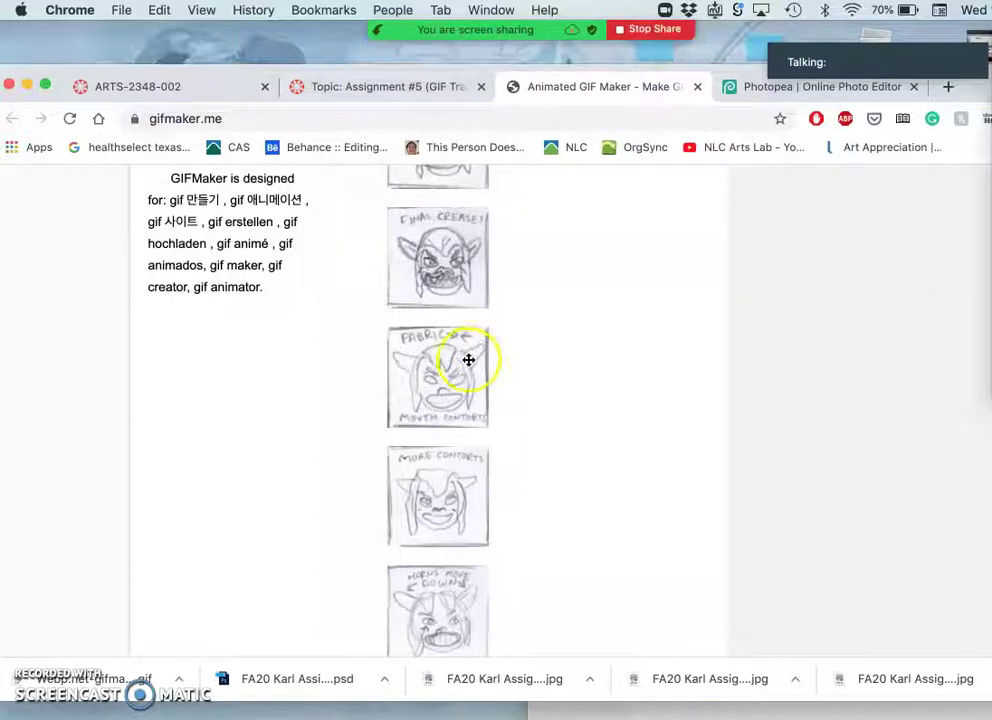
- Swap FABRIC with MORE CONTOURS in the sequence, then scroll back to the top
{"action": "left_click_drag", "start_coordinate": [458, 393], "coordinate": [501, 459]}
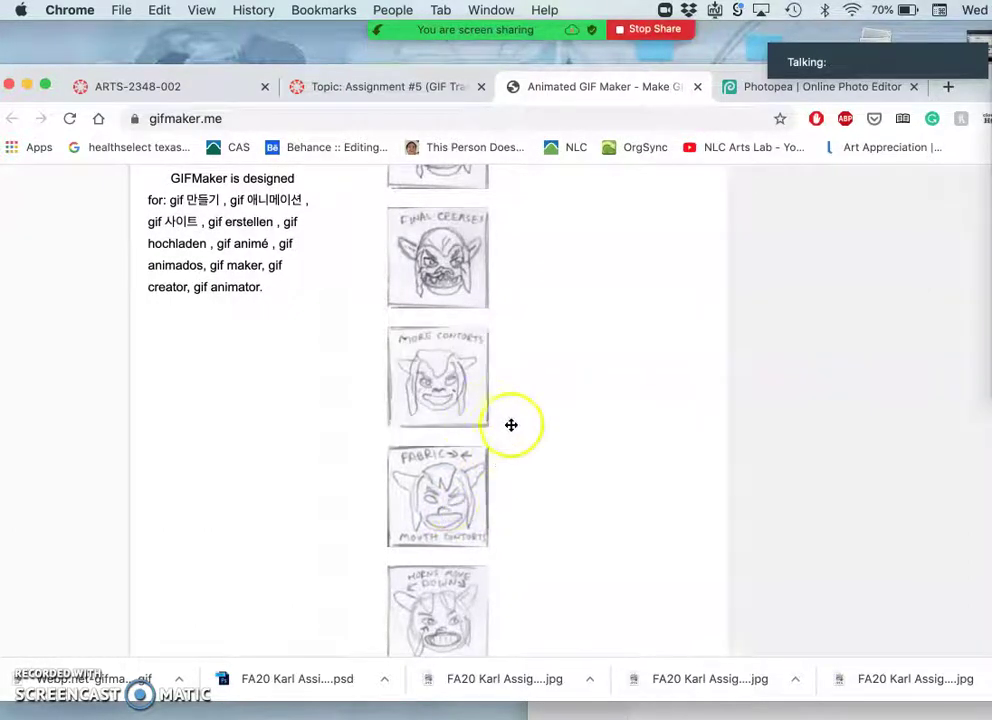
{"action": "scroll", "coordinate": [513, 430], "scroll_direction": "up", "scroll_amount": 10}
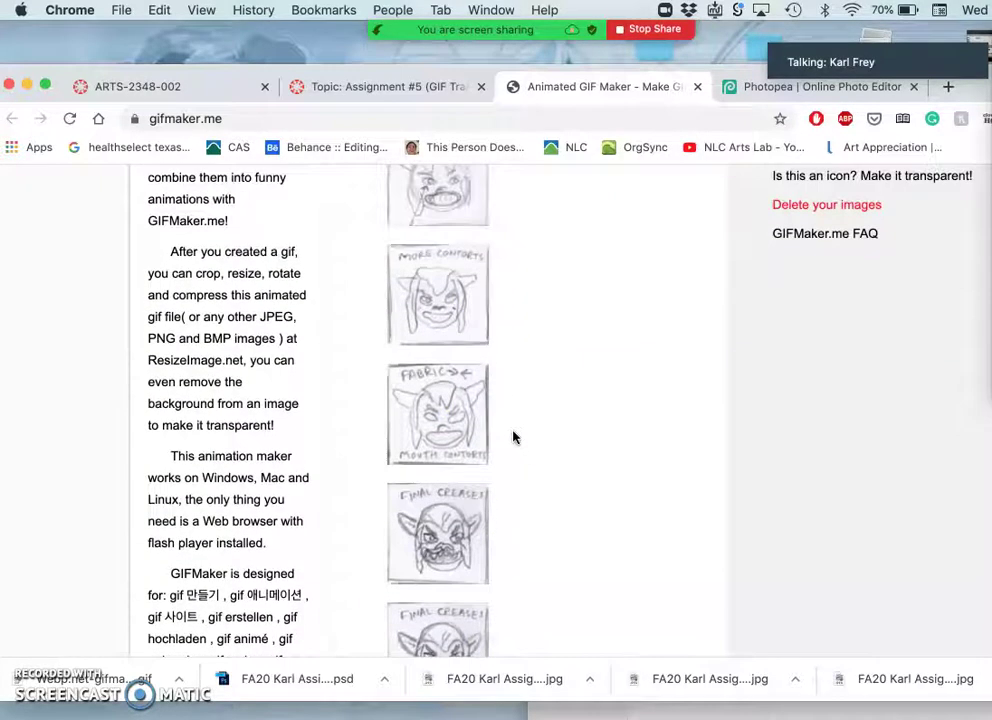
{"action": "left_click_drag", "start_coordinate": [465, 407], "coordinate": [506, 313]}
{"action": "scroll", "coordinate": [580, 445], "scroll_direction": "up", "scroll_amount": 20}
{"action": "scroll", "coordinate": [580, 445], "scroll_direction": "up", "scroll_amount": 5}
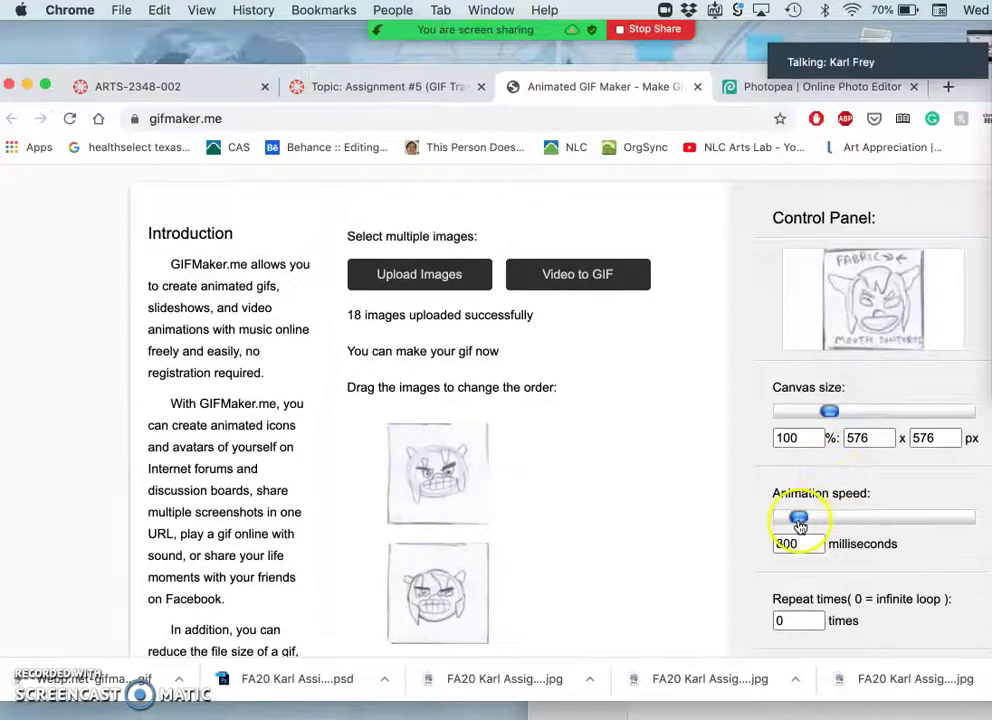
- Set the animation speed to 750 ms, create the GIF and download it
{"action": "left_click_drag", "start_coordinate": [799, 524], "coordinate": [798, 524]}
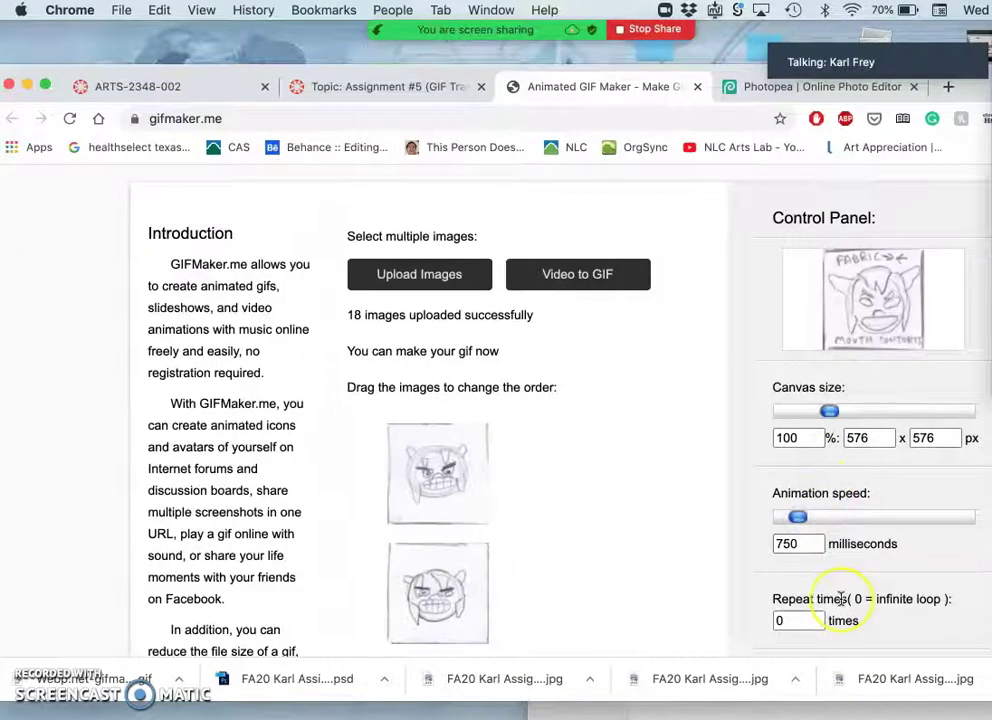
{"action": "scroll", "coordinate": [845, 594], "scroll_direction": "down", "scroll_amount": 8}
{"action": "left_click", "coordinate": [878, 381]}
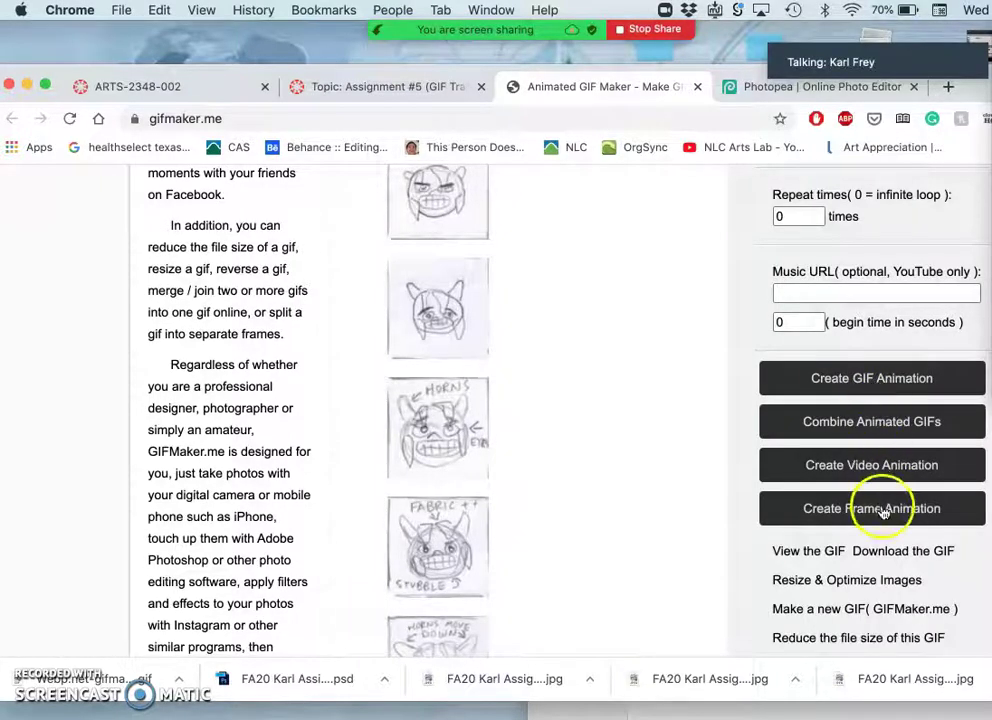
{"action": "left_click", "coordinate": [887, 557]}
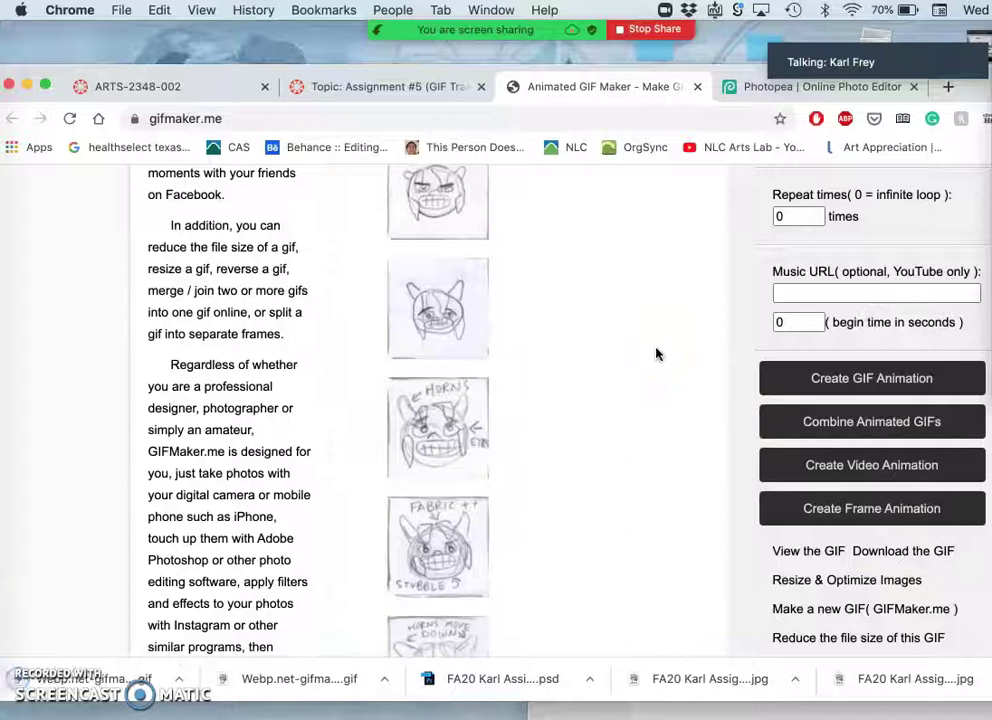
{"action": "left_click_drag", "start_coordinate": [560, 487], "coordinate": [185, 218]}
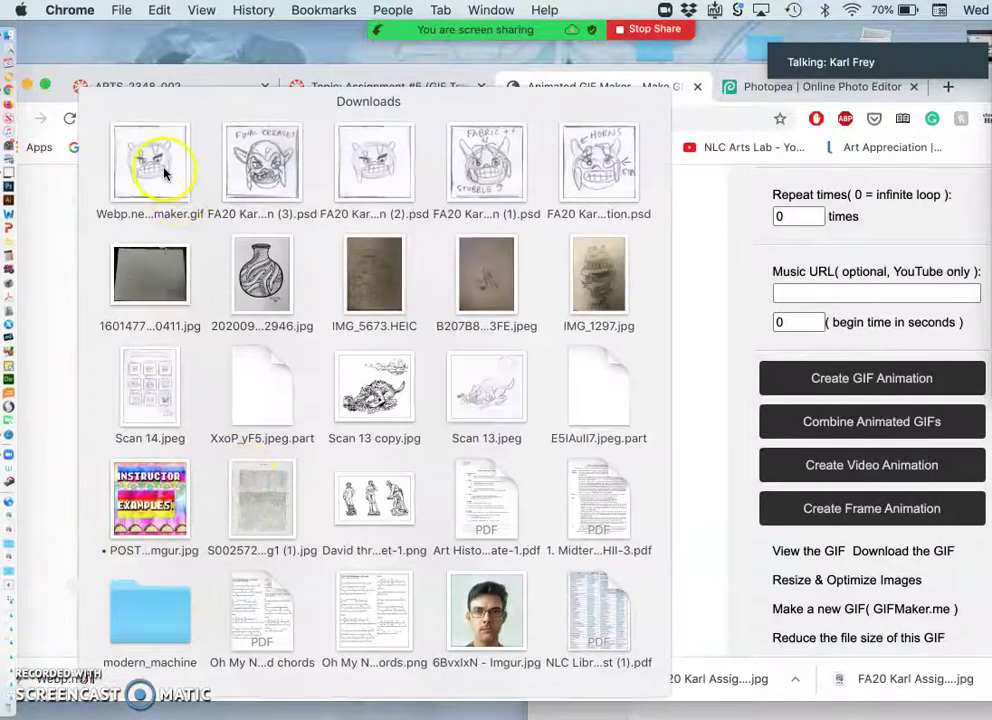
- Pull Webp.net-gifmaker.gif out of the Downloads stack and move the Animatic folder window left
{"action": "left_click", "coordinate": [165, 172]}
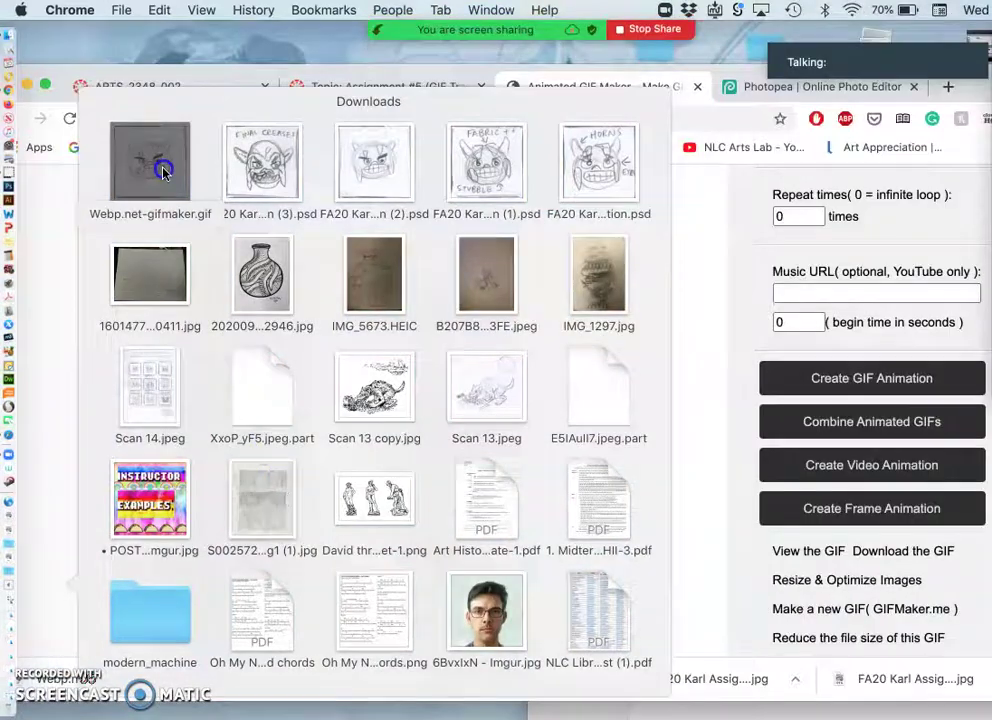
{"action": "mouse_move", "coordinate": [165, 172]}
{"action": "left_mouse_down"}
{"action": "mouse_move", "coordinate": [159, 162]}
{"action": "mouse_move", "coordinate": [348, 359]}
{"action": "mouse_move", "coordinate": [372, 328]}
{"action": "left_mouse_up"}
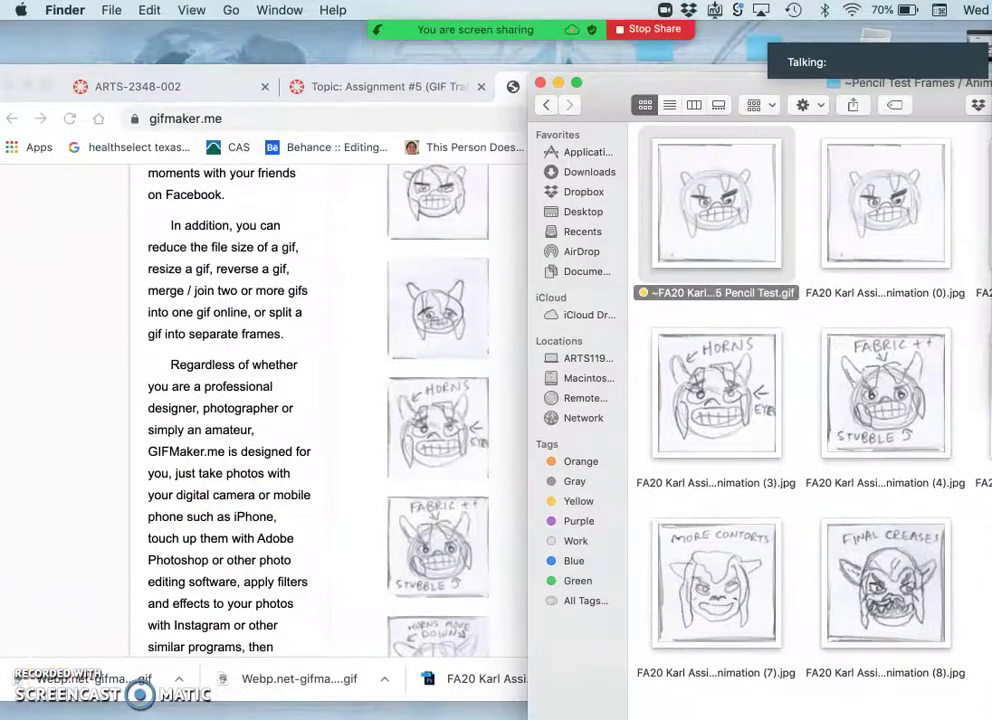
{"action": "mouse_move", "coordinate": [33, 607]}
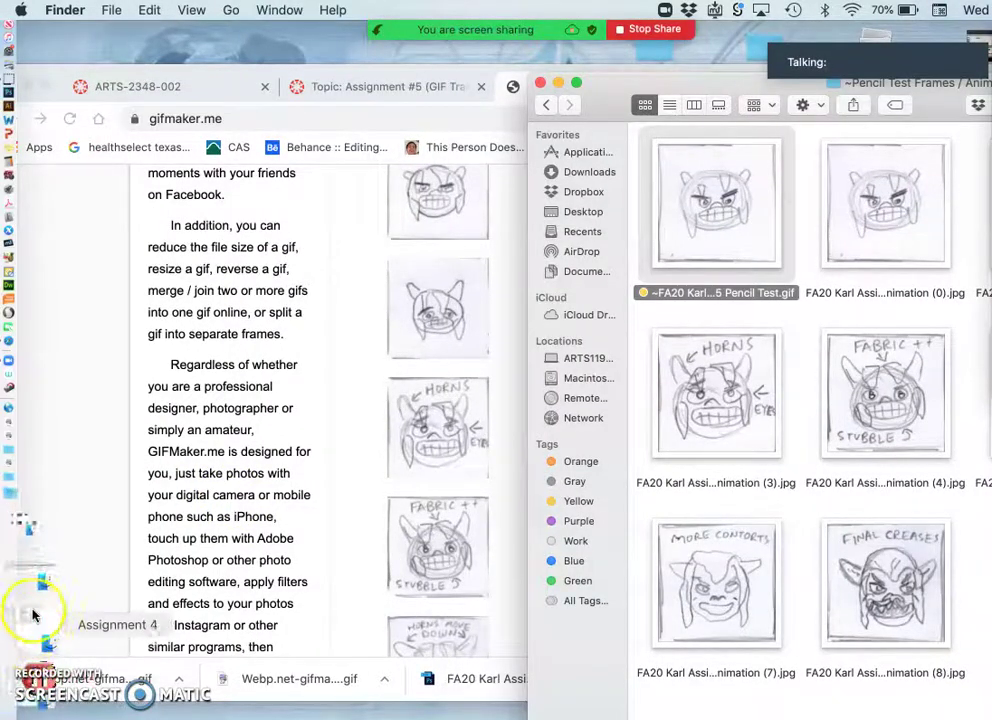
{"action": "left_click", "coordinate": [33, 580]}
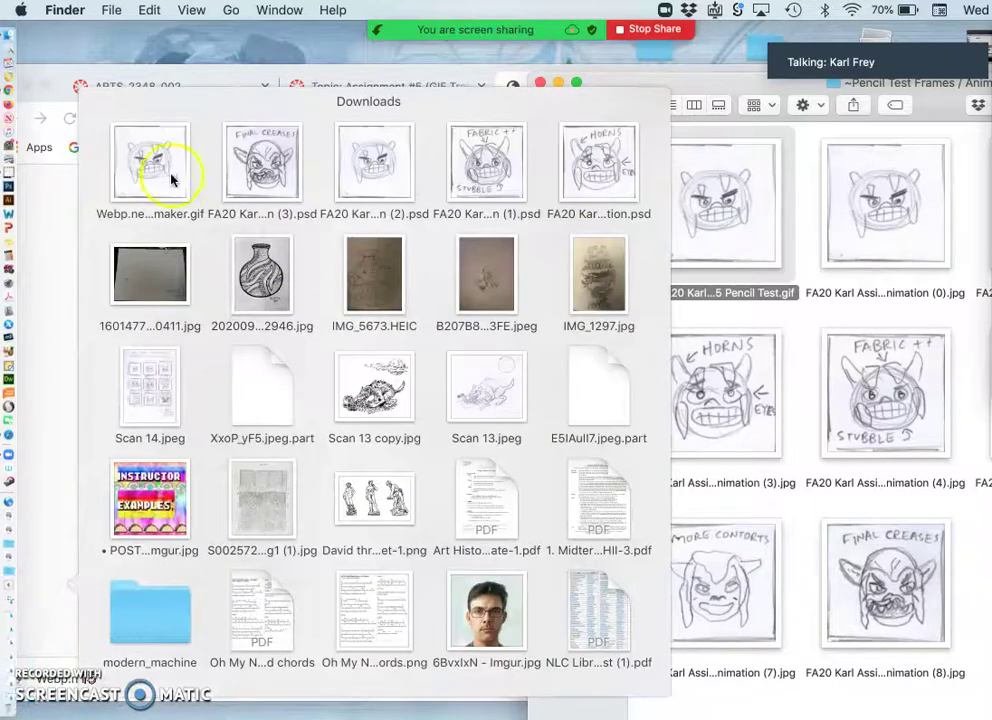
{"action": "mouse_move", "coordinate": [171, 179]}
{"action": "left_mouse_down"}
{"action": "mouse_move", "coordinate": [170, 165]}
{"action": "mouse_move", "coordinate": [410, 259]}
{"action": "mouse_move", "coordinate": [598, 354]}
{"action": "mouse_move", "coordinate": [680, 317]}
{"action": "left_mouse_up"}
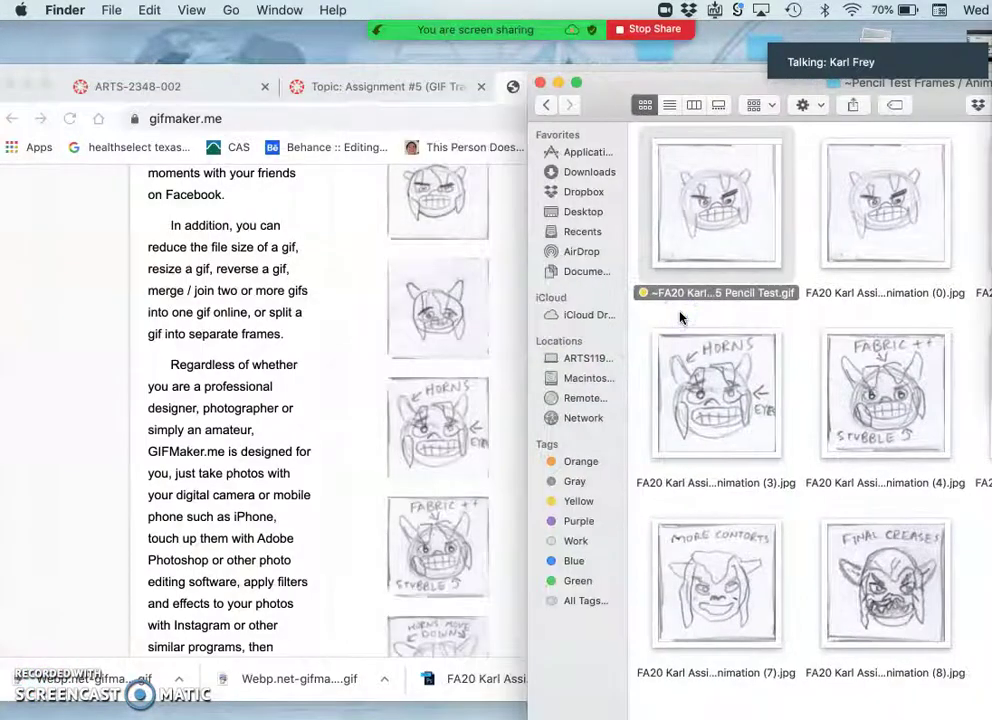
{"action": "left_click_drag", "start_coordinate": [741, 93], "coordinate": [376, 89]}
{"action": "mouse_move", "coordinate": [18, 530]}
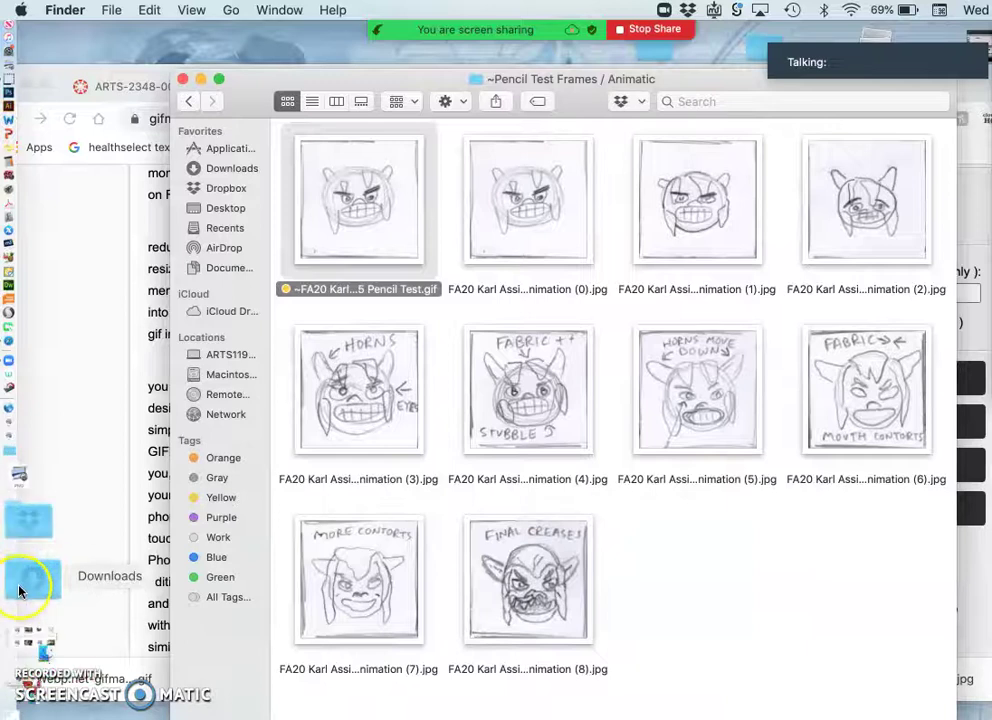
- Drag Webp.net-gifmaker.gif from the Downloads stack into the Animatic folder
{"action": "left_click", "coordinate": [18, 578]}
{"action": "left_click", "coordinate": [155, 183]}
{"action": "left_click_drag", "start_coordinate": [155, 183], "coordinate": [766, 582]}
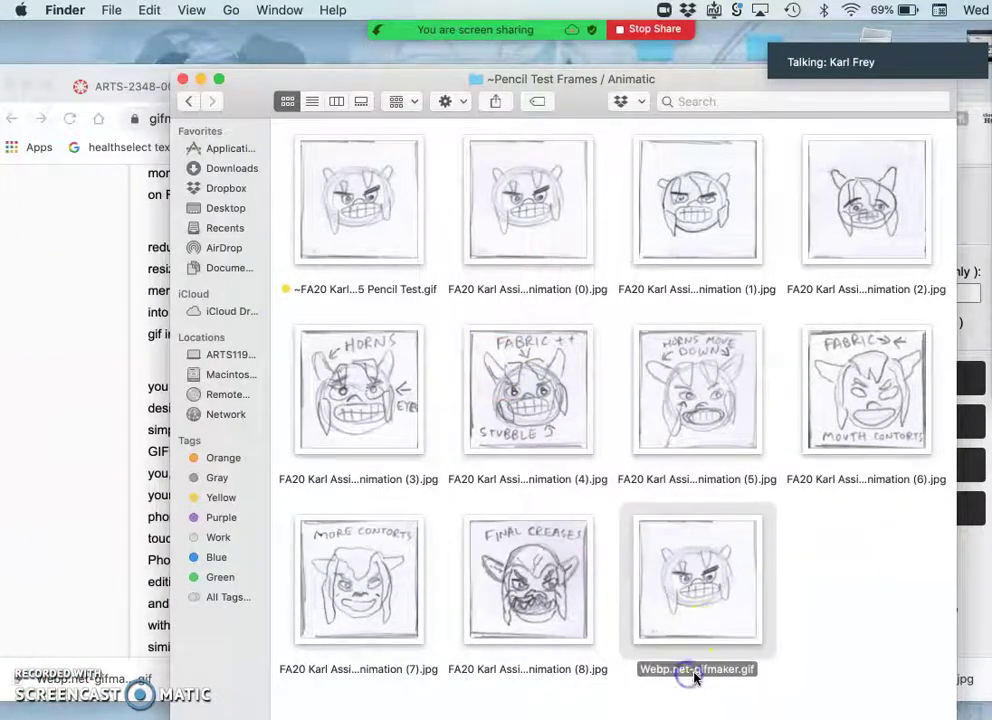
{"action": "left_click", "coordinate": [357, 328]}
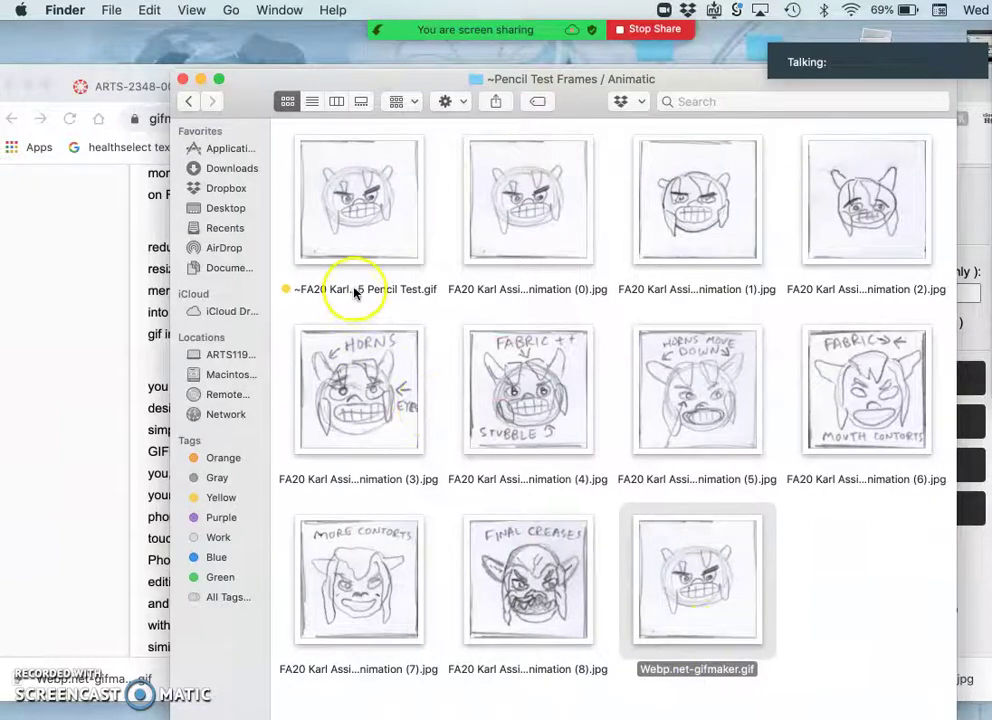
- Rename the downloaded GIF to the Pencil Test GIF's name with LOOP added
{"action": "left_click", "coordinate": [358, 290]}
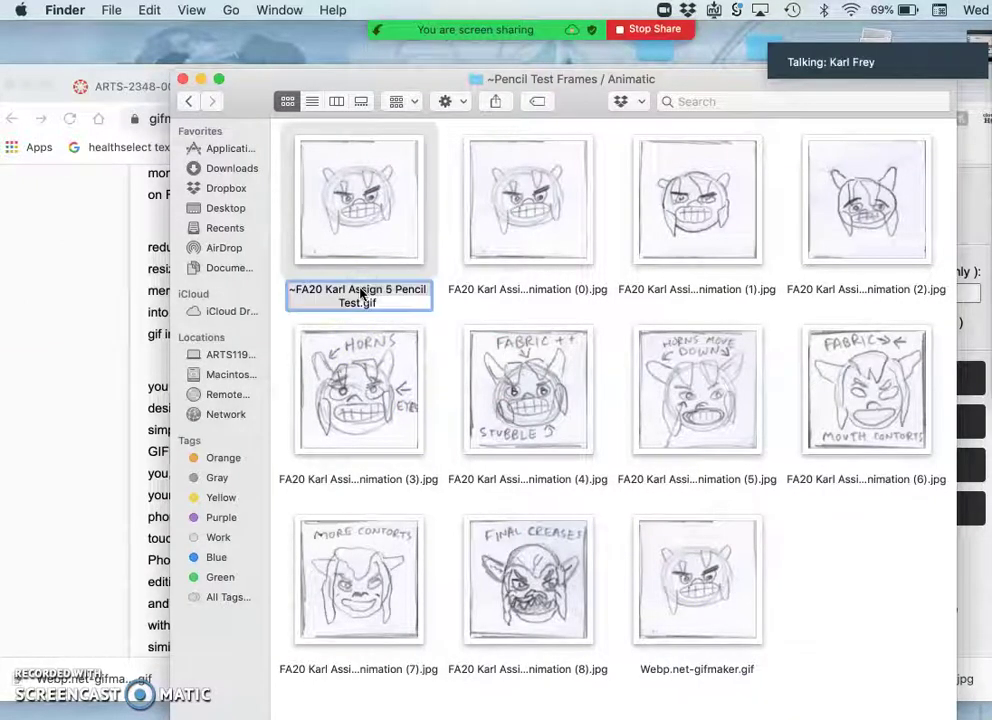
{"action": "left_click", "coordinate": [668, 672]}
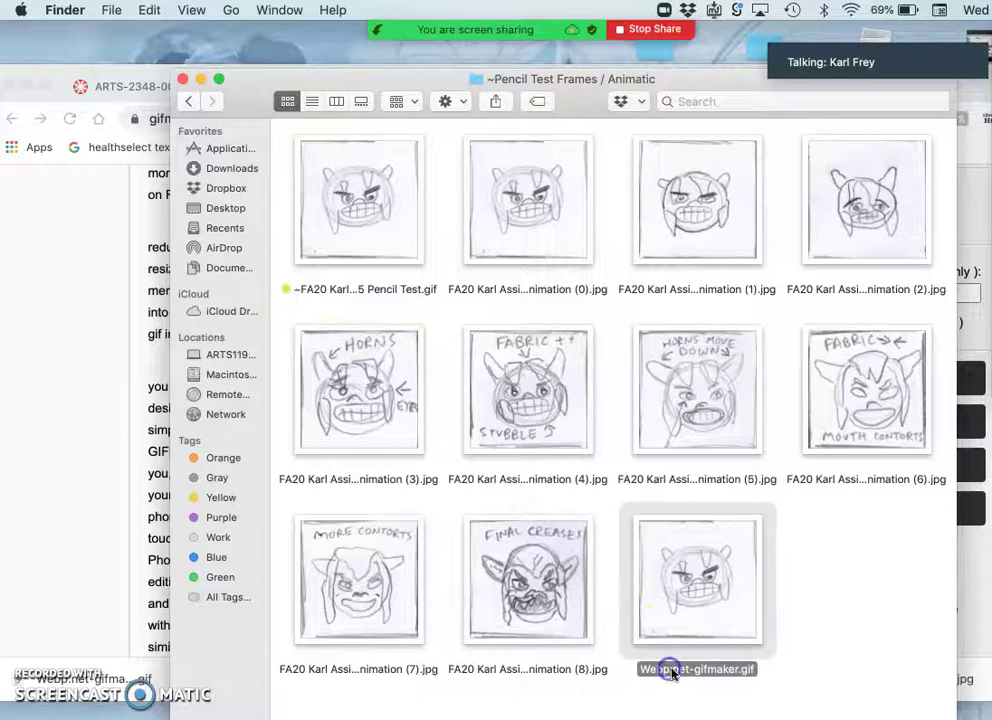
{"action": "type", "text": "~FA20 Karl Assign 5 Pencil Test"}
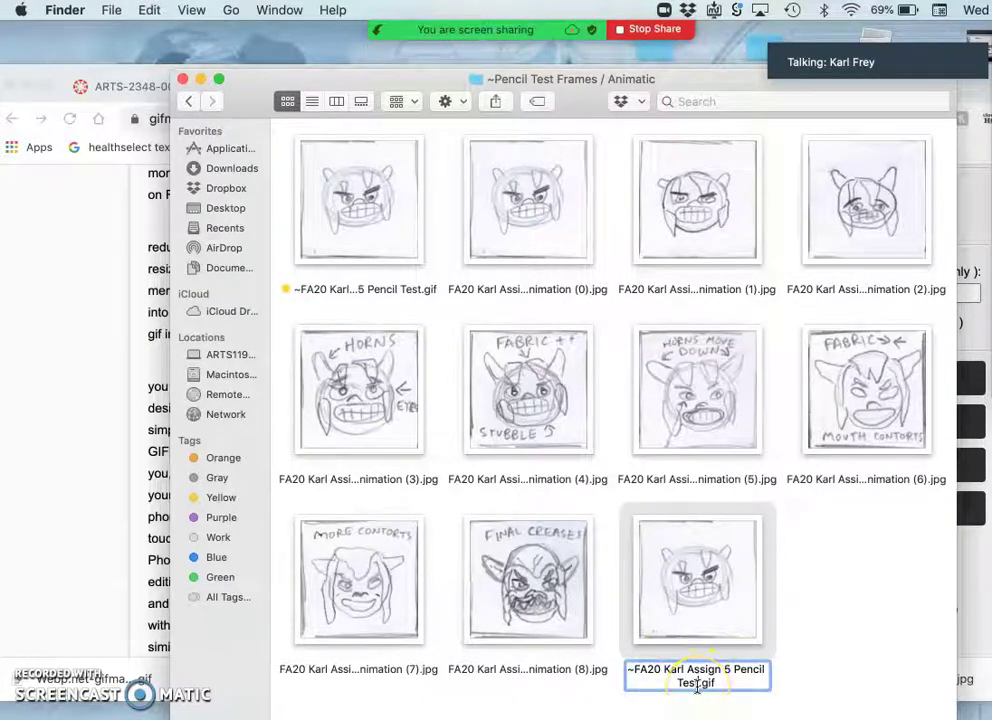
{"action": "type", "text": "LOOP"}
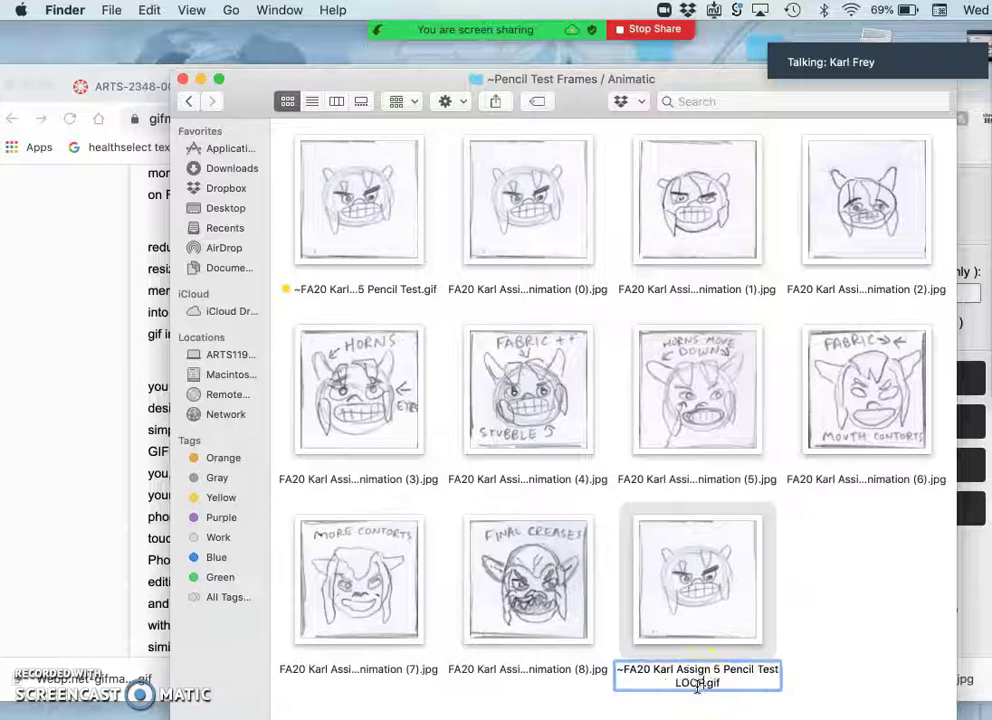
{"action": "left_click", "coordinate": [810, 665]}
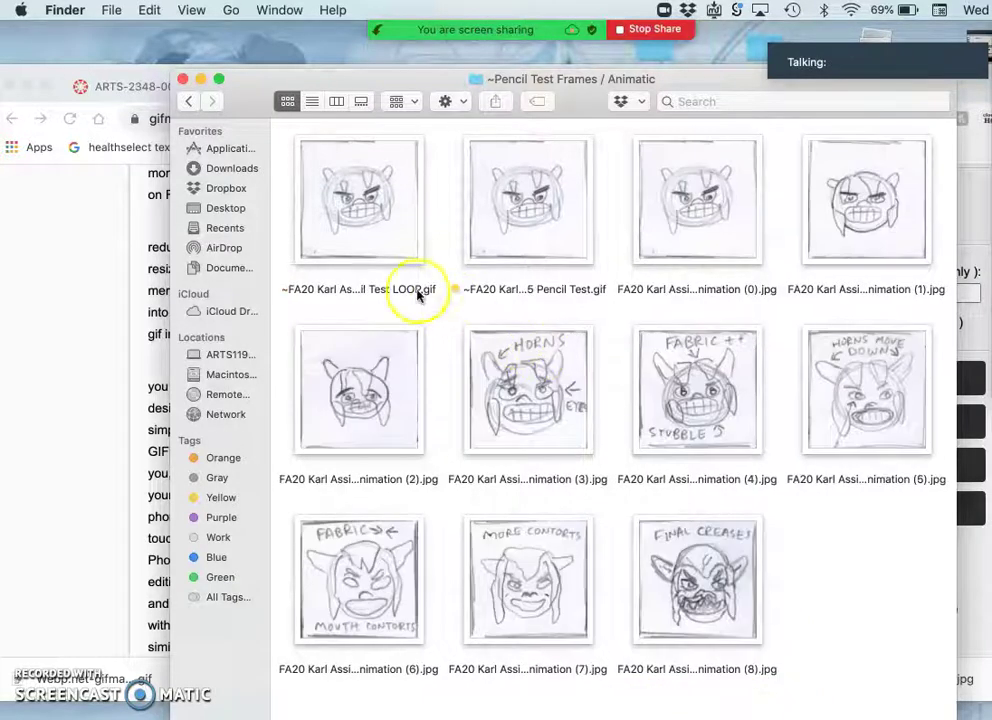
- Give the LOOP GIF an orange tag
{"action": "right_click", "coordinate": [412, 287]}
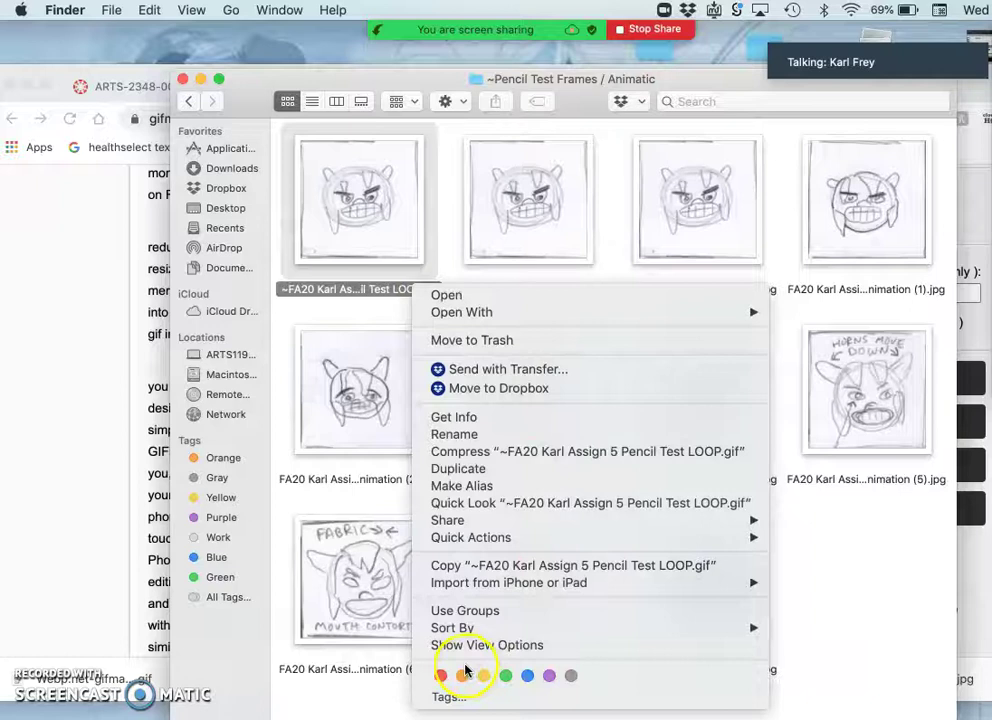
{"action": "left_click", "coordinate": [462, 675]}
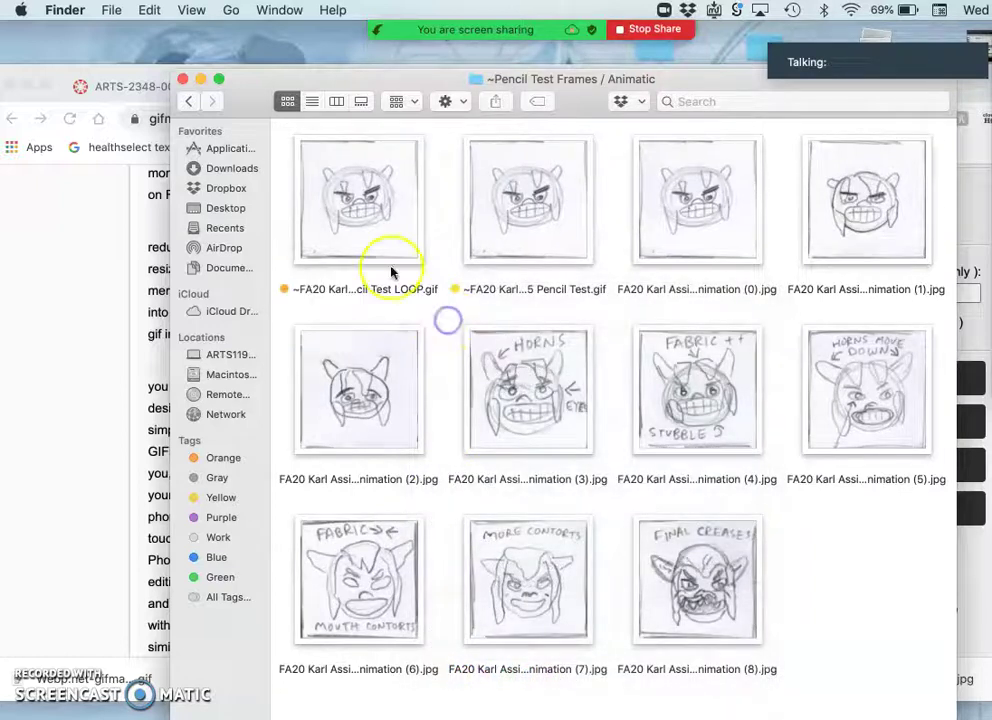
{"action": "right_click", "coordinate": [361, 238]}
- Preview Pencil Test LOOP.gif in Safari, then put the preview window away
{"action": "mouse_move", "coordinate": [390, 261]}
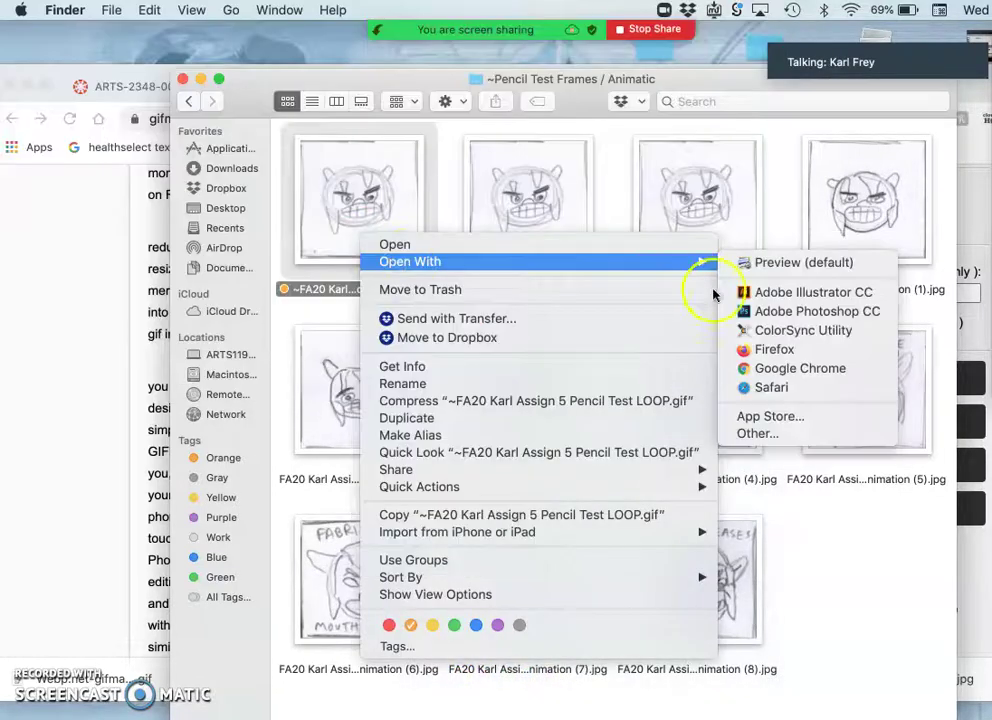
{"action": "left_click", "coordinate": [765, 387]}
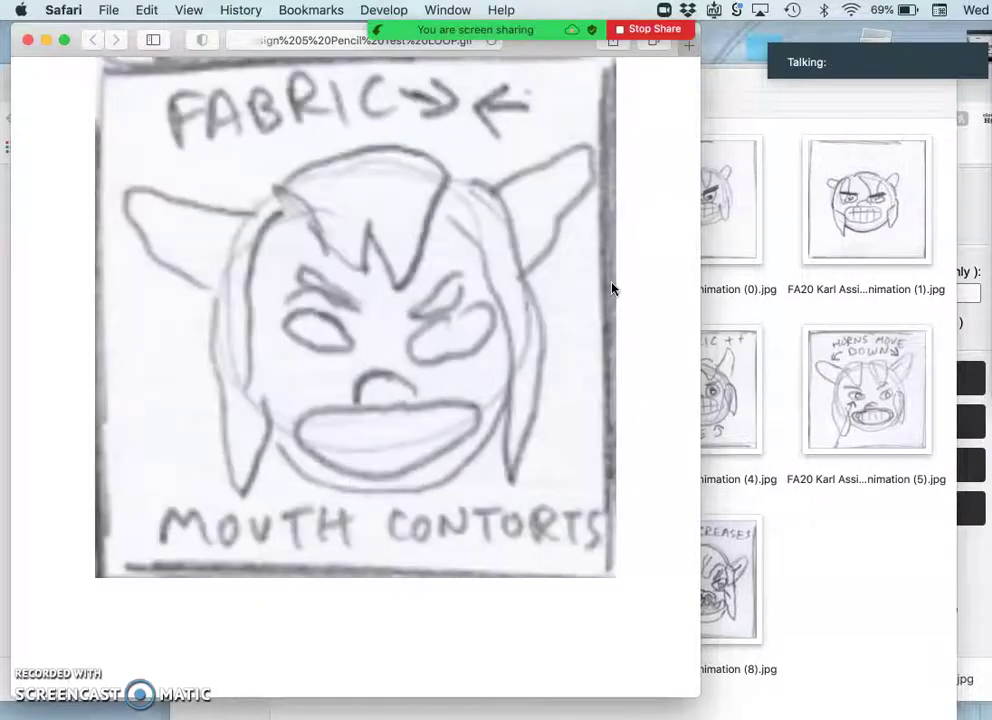
{"action": "left_click", "coordinate": [48, 38]}
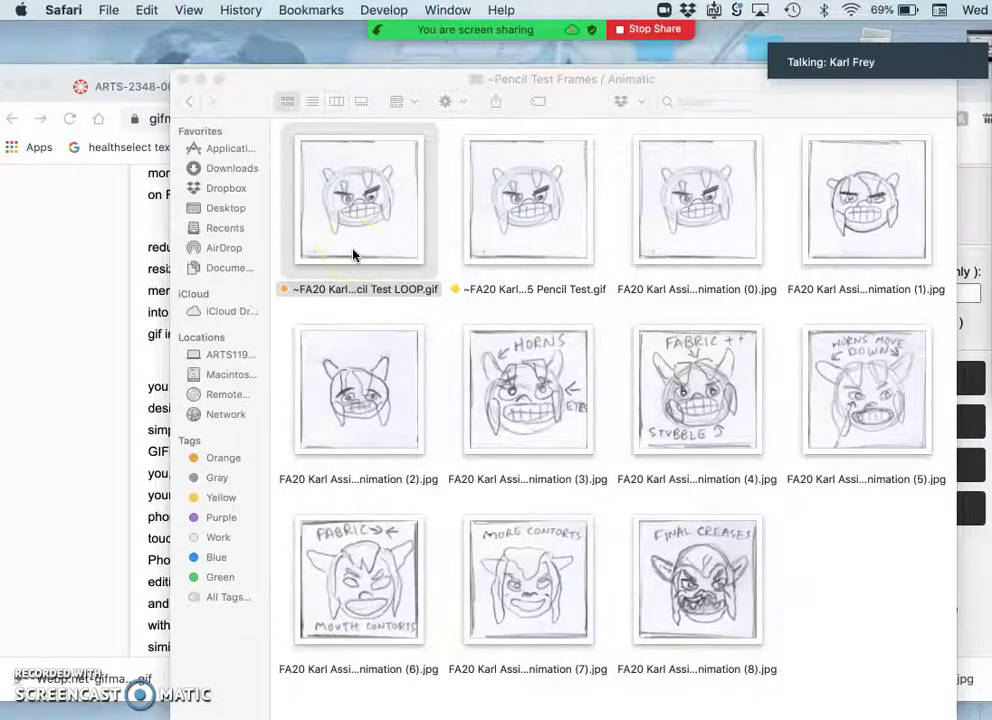
- Switch to the Photopea document and save it as a PSD
{"action": "left_click", "coordinate": [108, 188]}
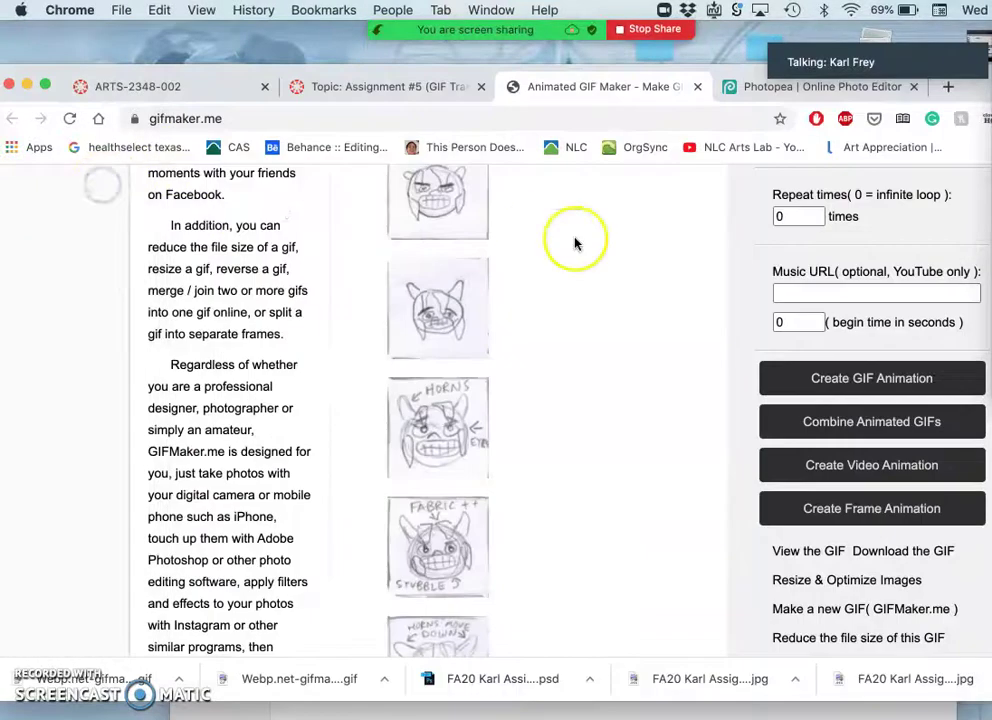
{"action": "left_click", "coordinate": [757, 88]}
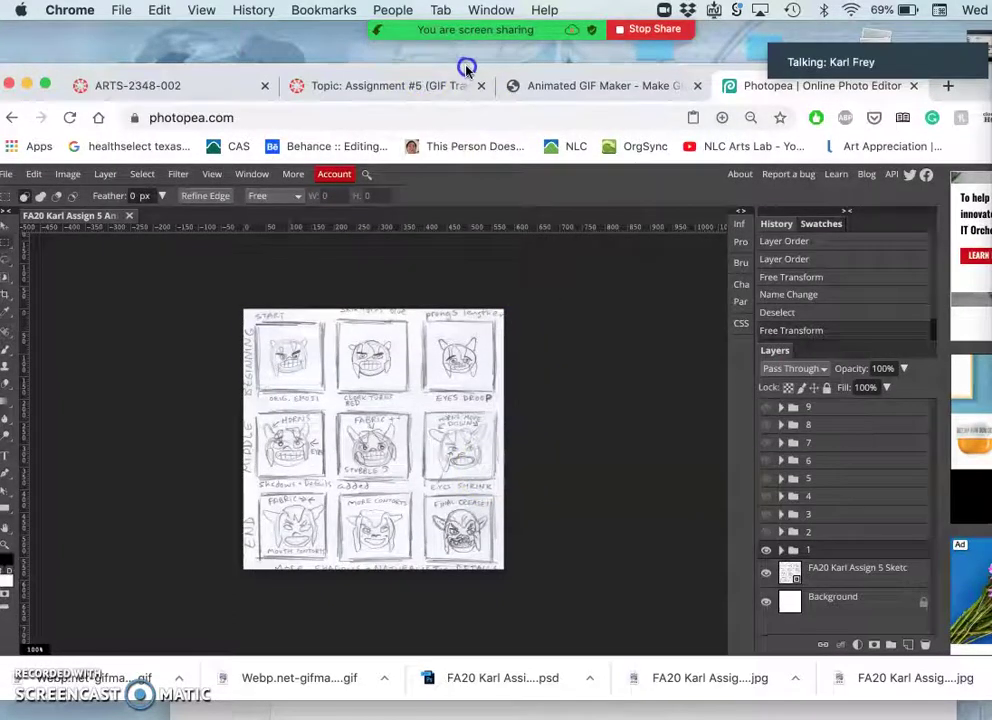
{"action": "left_click_drag", "start_coordinate": [62, 70], "coordinate": [130, 68]}
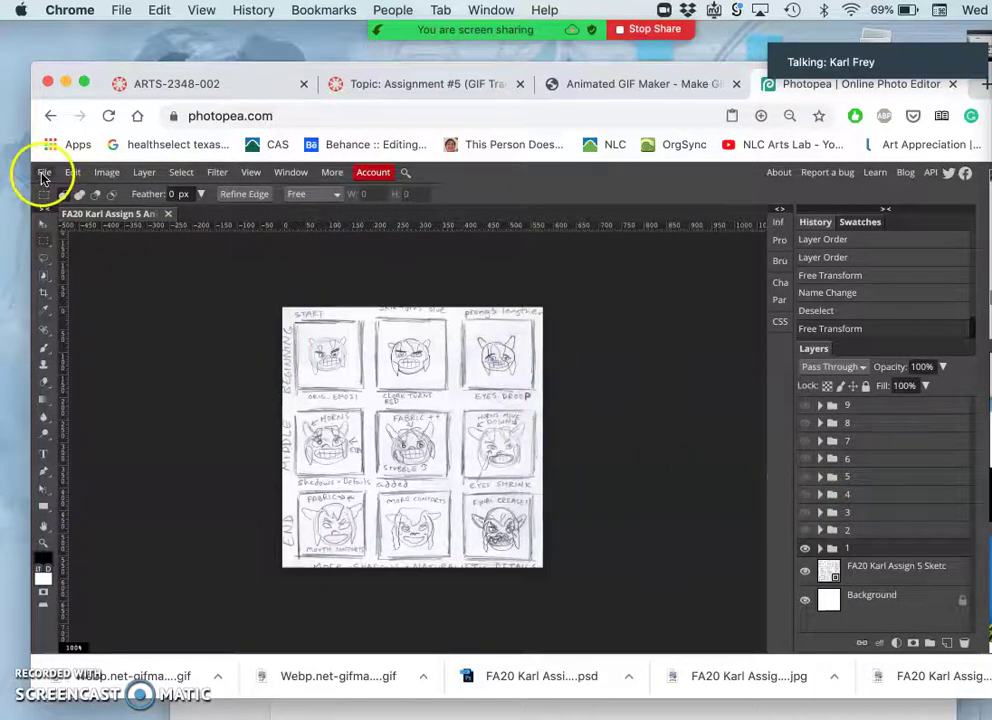
{"action": "left_click", "coordinate": [43, 174]}
{"action": "left_click", "coordinate": [80, 346]}
- Expand group 1 and make Layer 1's single-face sketch visible
{"action": "left_click", "coordinate": [805, 550]}
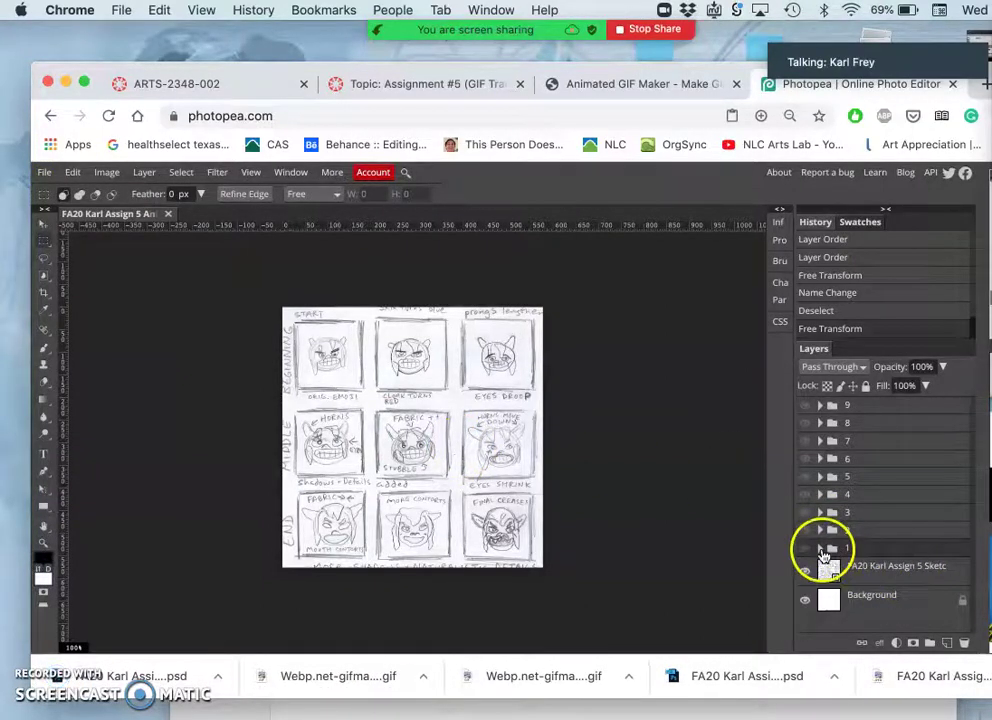
{"action": "left_click", "coordinate": [820, 548]}
{"action": "left_click", "coordinate": [805, 553]}
{"action": "left_click", "coordinate": [805, 571]}
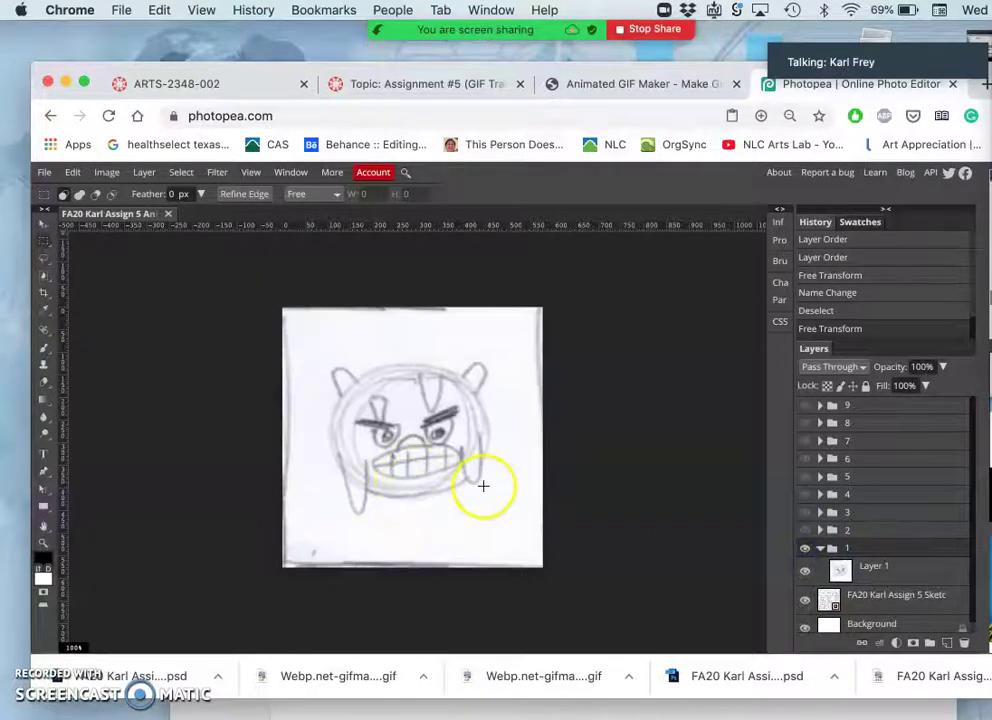
{"action": "left_click", "coordinate": [882, 567]}
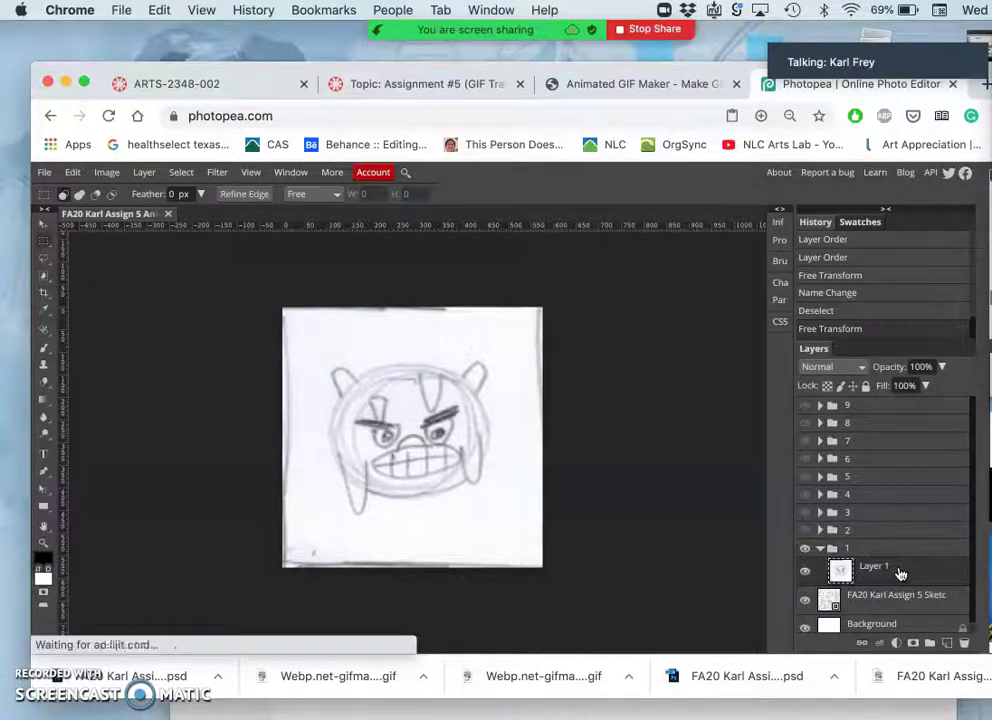
{"action": "left_click", "coordinate": [886, 553]}
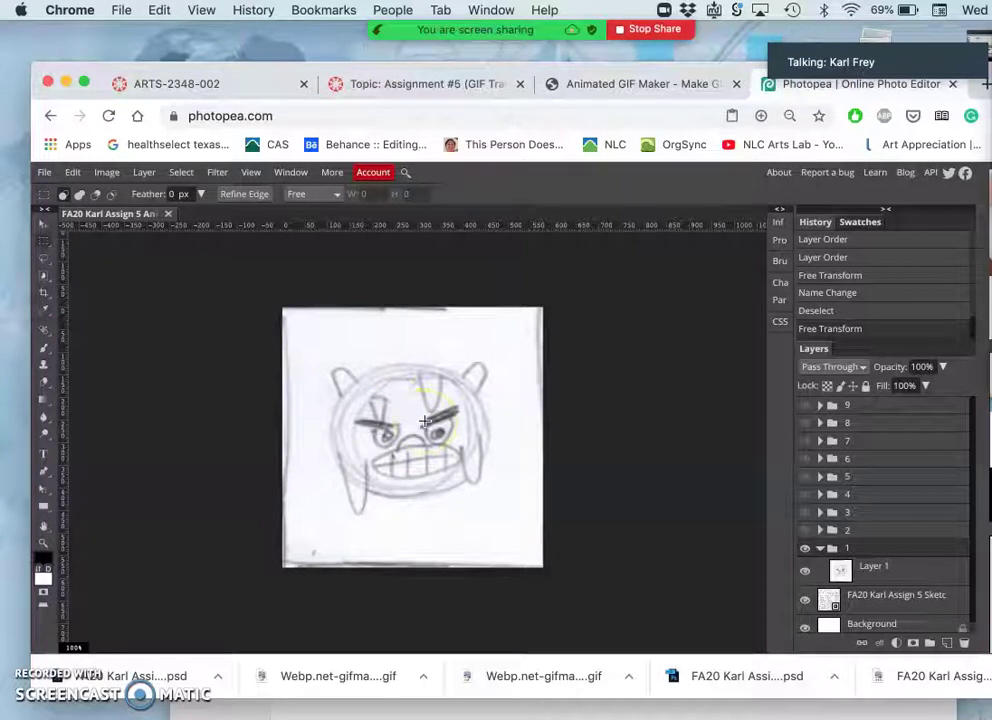
- Bring Finder forward and go back to the Assignment 5 folder
{"action": "key", "text": "F11"}
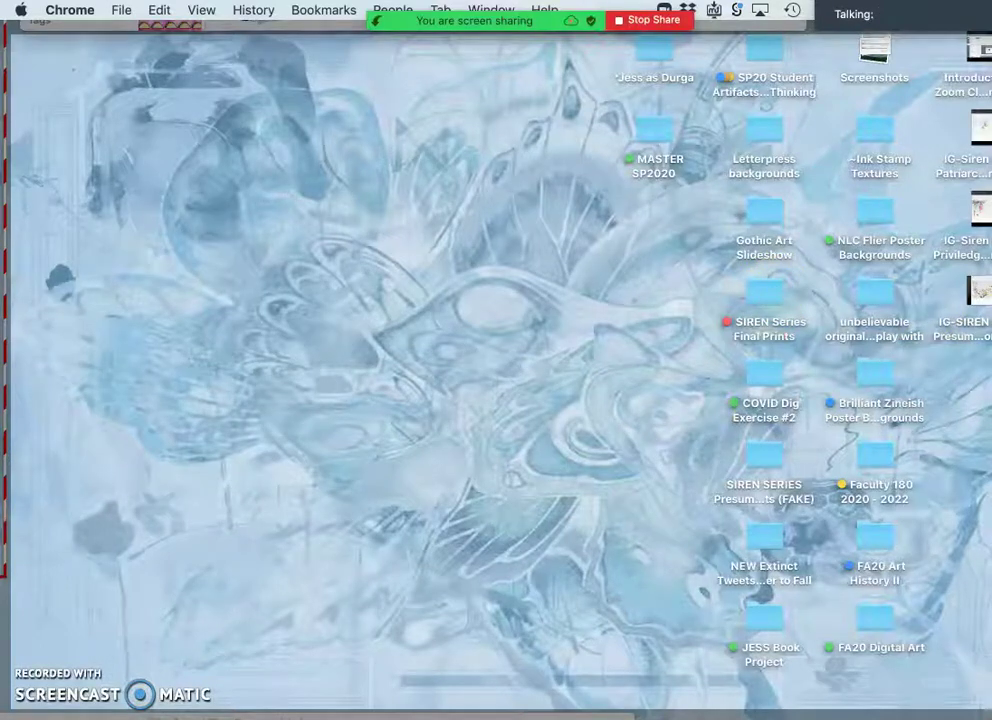
{"action": "left_click", "coordinate": [804, 457]}
{"action": "key", "text": "F3"}
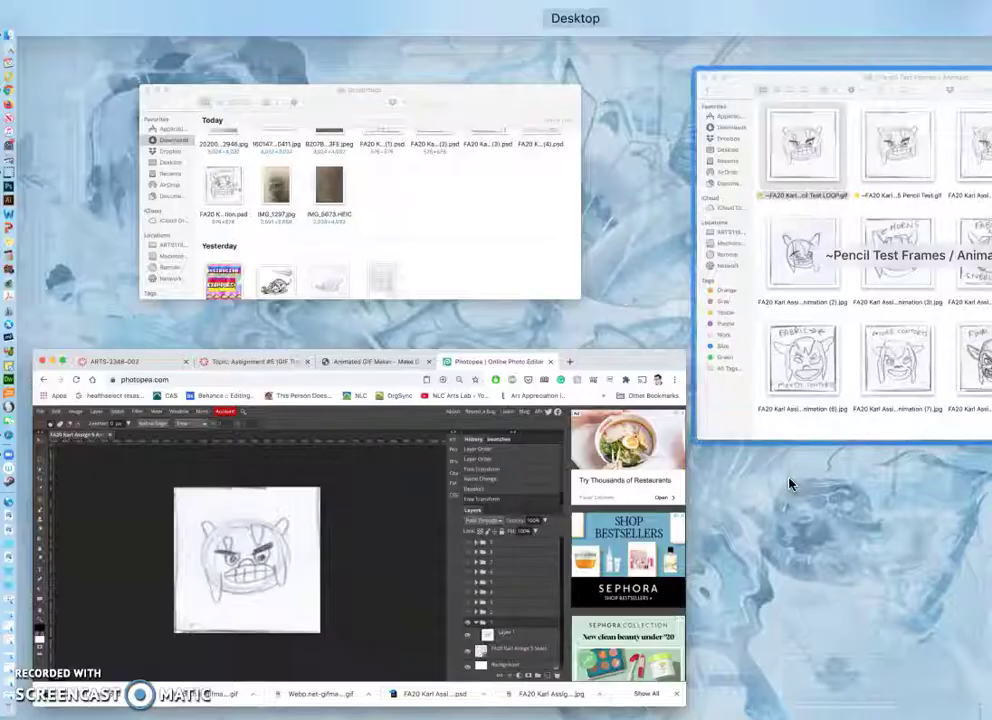
{"action": "left_click", "coordinate": [790, 484]}
{"action": "left_click", "coordinate": [303, 147]}
{"action": "left_click", "coordinate": [187, 100]}
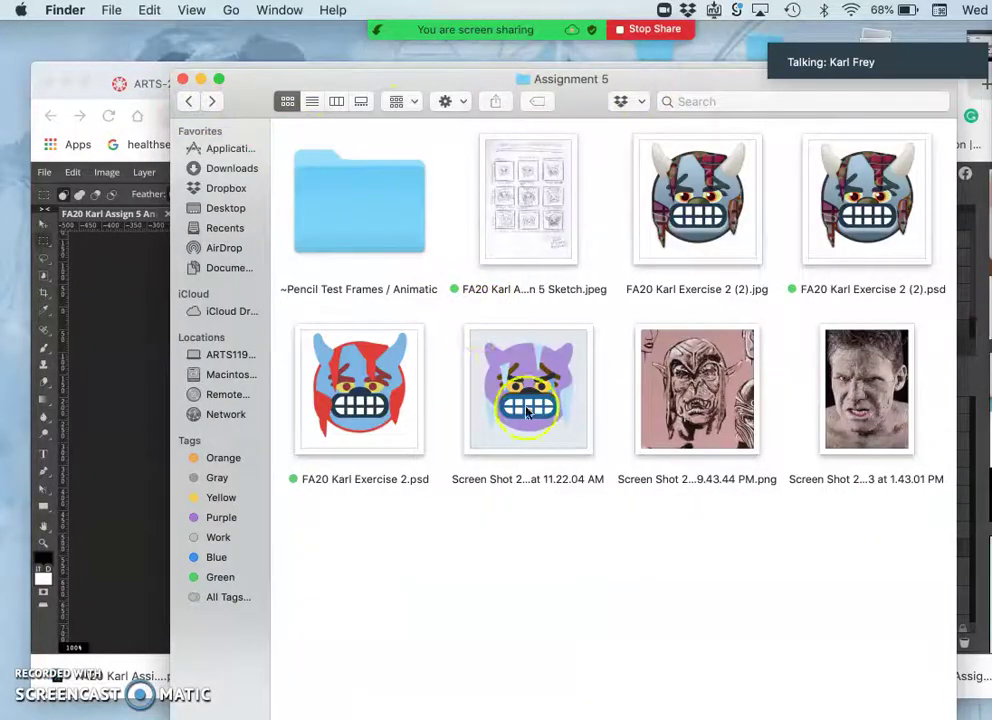
- Place the purple emoji Screen Shot into the Photopea canvas and confirm it
{"action": "left_click", "coordinate": [538, 408]}
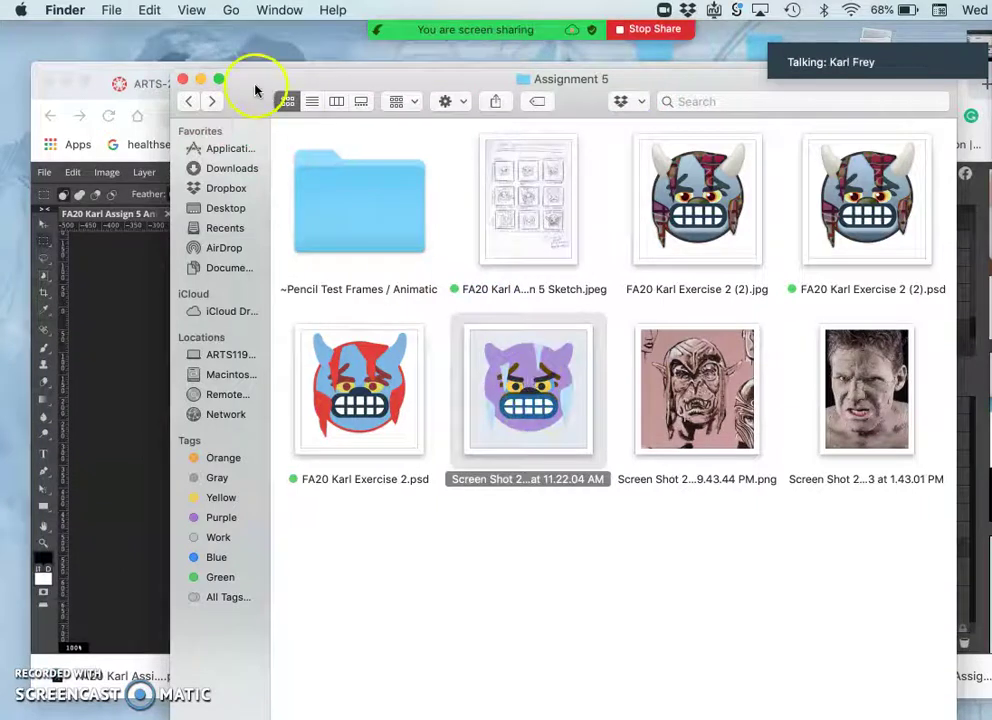
{"action": "left_click_drag", "start_coordinate": [254, 90], "coordinate": [624, 96]}
{"action": "left_click_drag", "start_coordinate": [866, 380], "coordinate": [406, 461]}
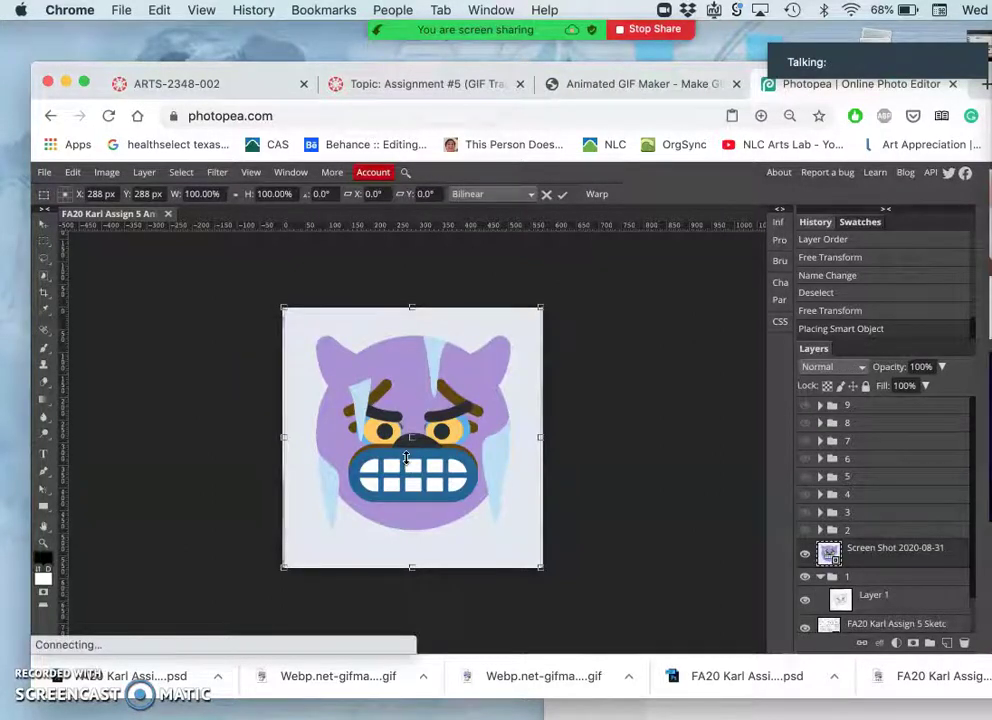
{"action": "left_click", "coordinate": [487, 432]}
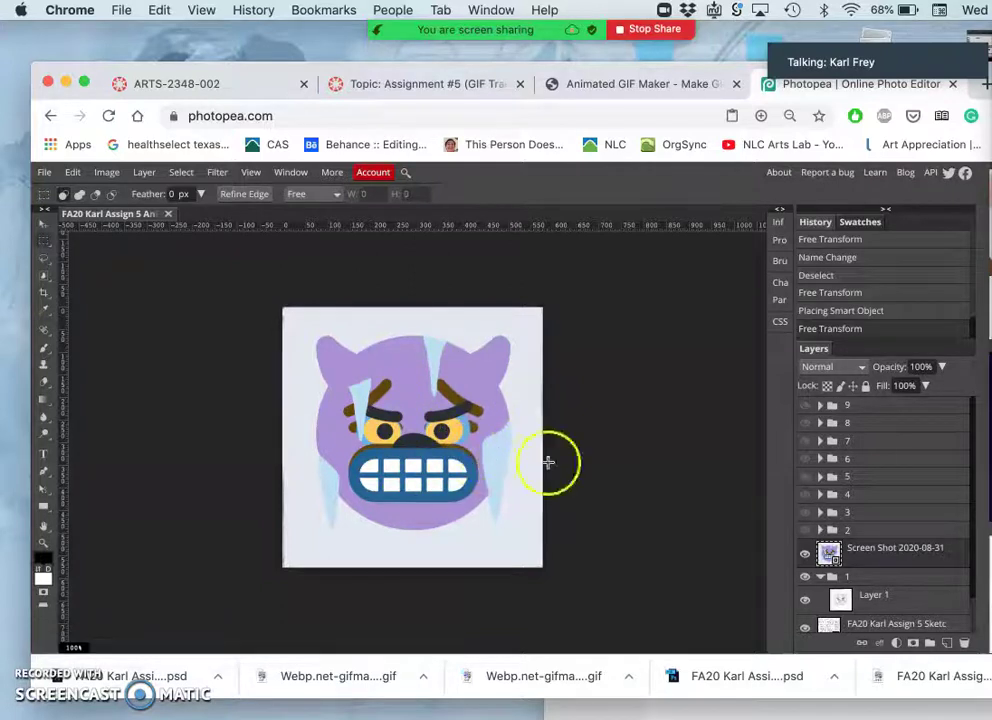
- Lower the Screen Shot layer's opacity to 45%
{"action": "right_click", "coordinate": [858, 556]}
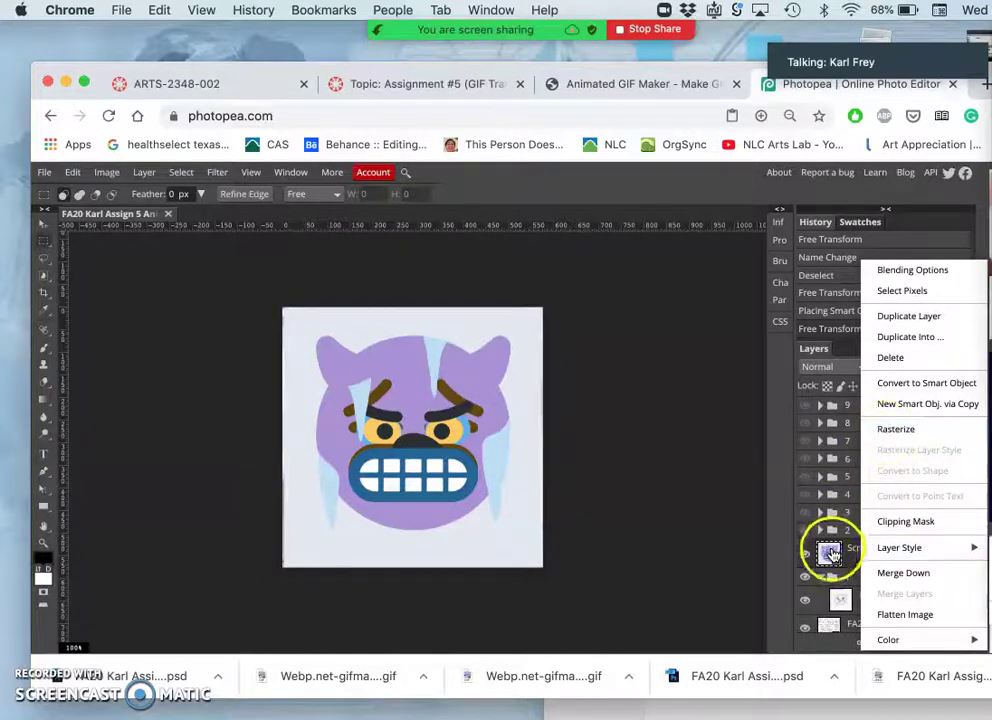
{"action": "left_click", "coordinate": [942, 408]}
{"action": "left_click", "coordinate": [941, 367]}
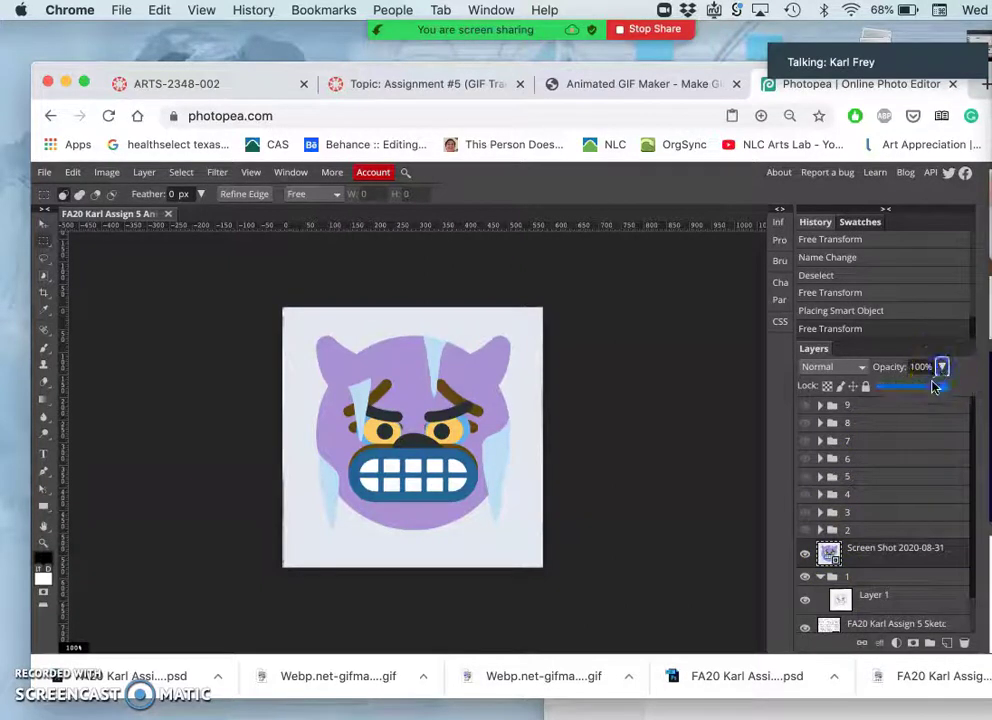
{"action": "left_click_drag", "start_coordinate": [933, 388], "coordinate": [908, 389]}
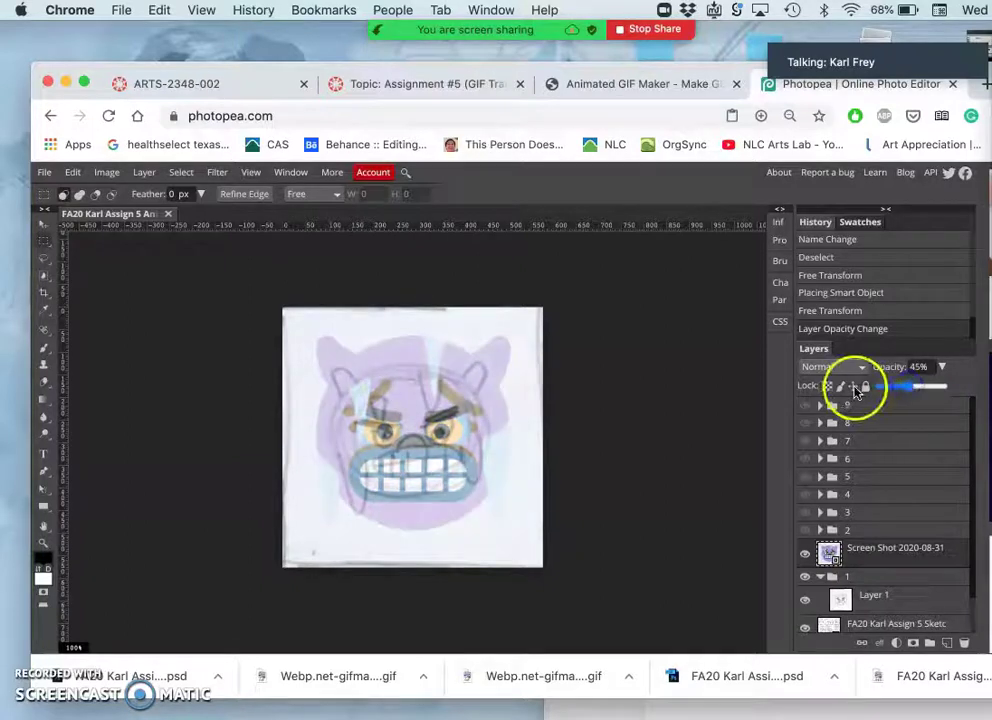
{"action": "left_click", "coordinate": [818, 553]}
- Scale the emoji to about 78.6% and align it over the face sketch
{"action": "key", "text": "ctrl+alt+t"}
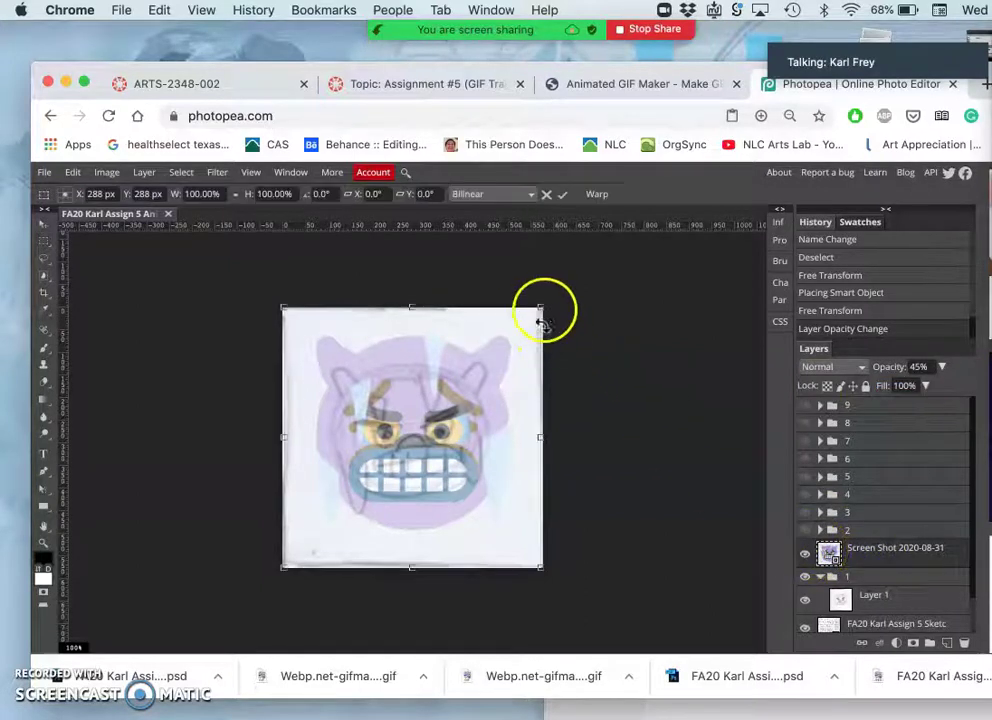
{"action": "left_click_drag", "start_coordinate": [538, 312], "coordinate": [507, 347]}
{"action": "left_click_drag", "start_coordinate": [460, 415], "coordinate": [454, 416]}
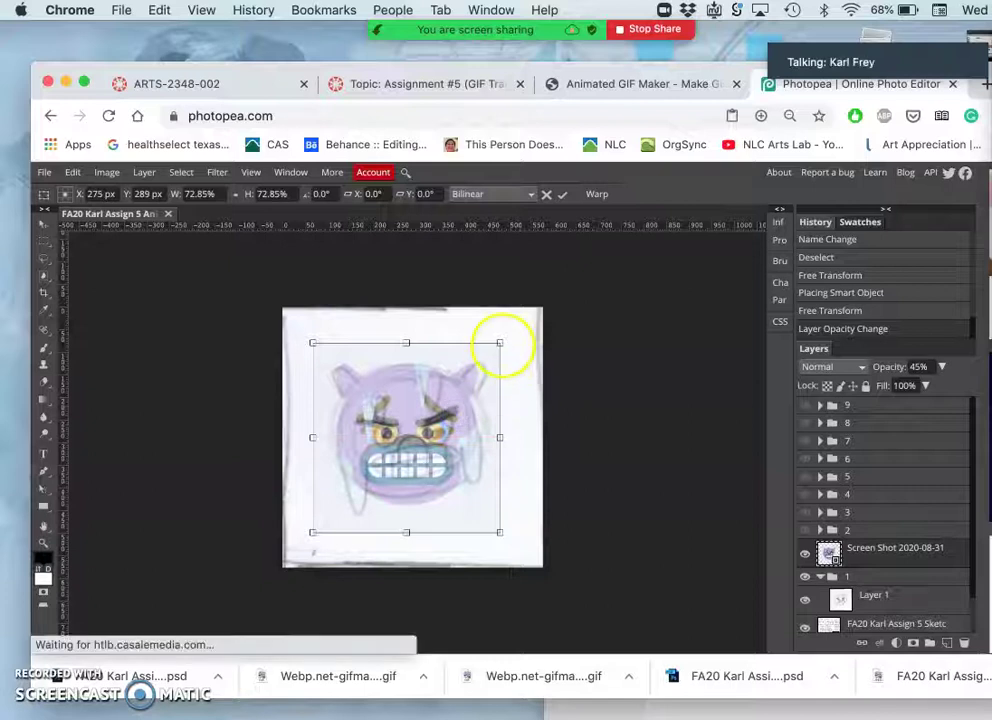
{"action": "left_click_drag", "start_coordinate": [502, 345], "coordinate": [511, 337]}
{"action": "left_click", "coordinate": [460, 407]}
{"action": "left_click_drag", "start_coordinate": [462, 414], "coordinate": [466, 414]}
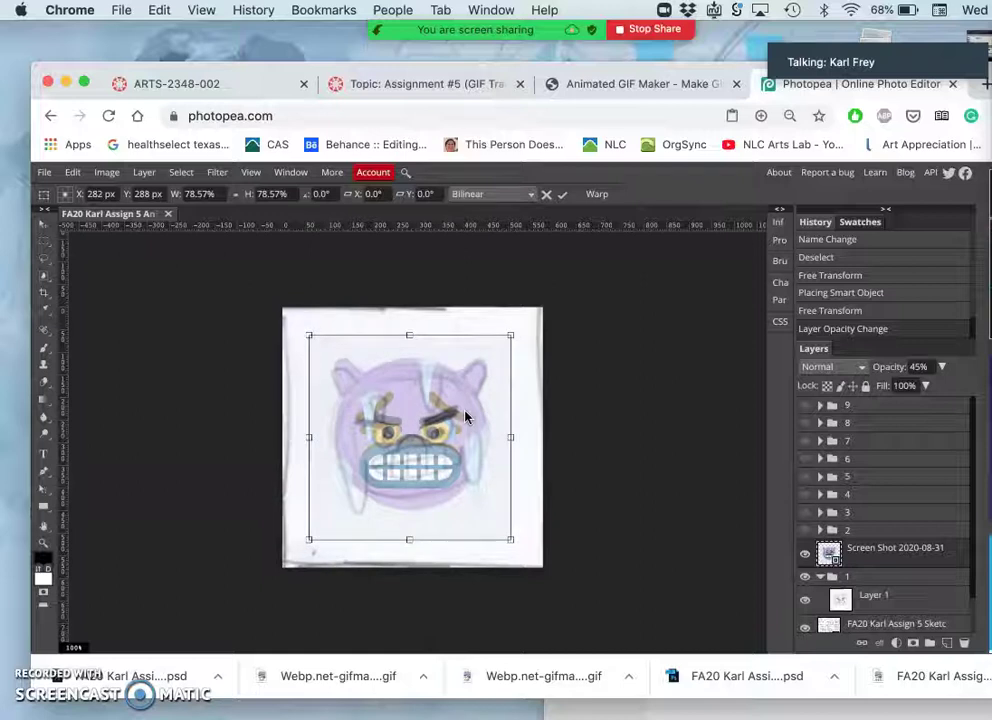
{"action": "key", "text": "Return"}
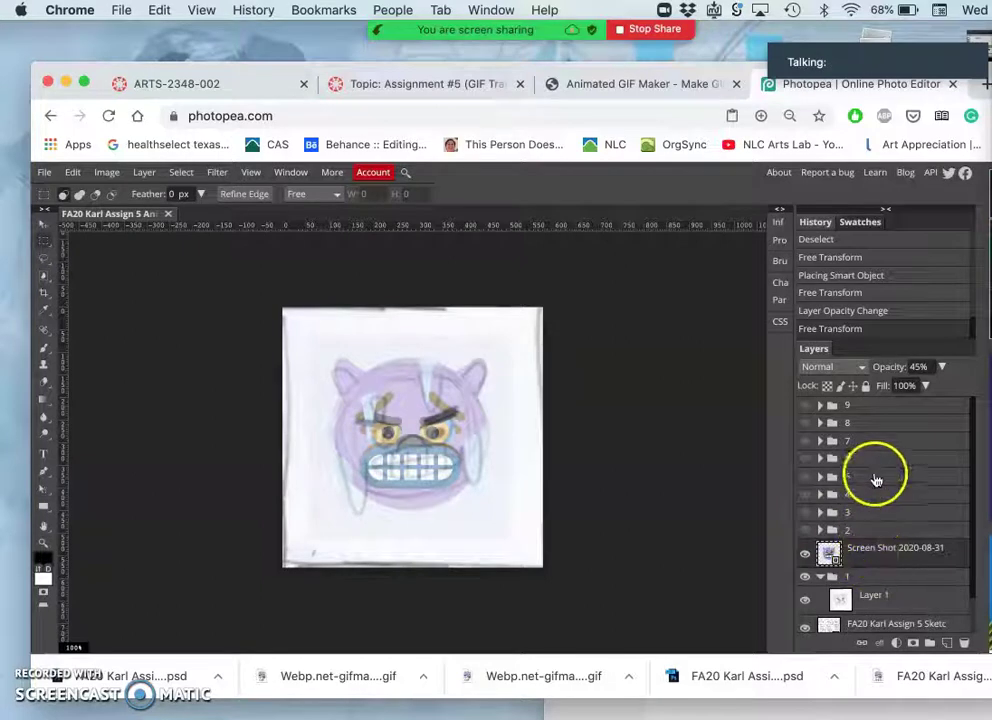
- Restore the emoji layer to 100% opacity and rasterize it
{"action": "left_click", "coordinate": [942, 368]}
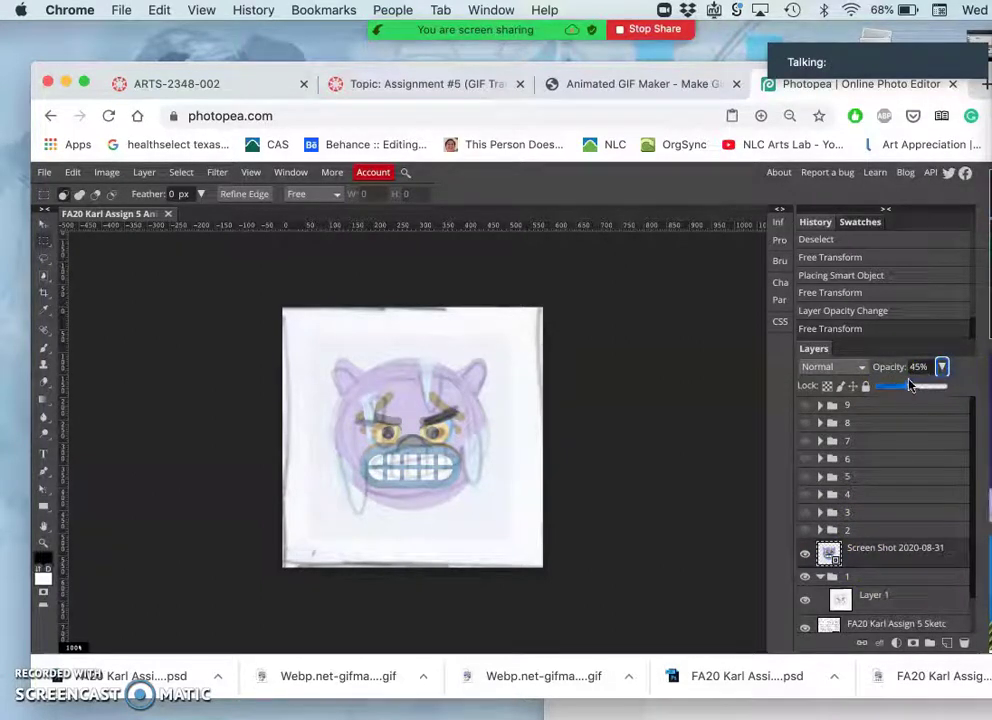
{"action": "left_click_drag", "start_coordinate": [910, 386], "coordinate": [963, 384]}
{"action": "left_click", "coordinate": [938, 459]}
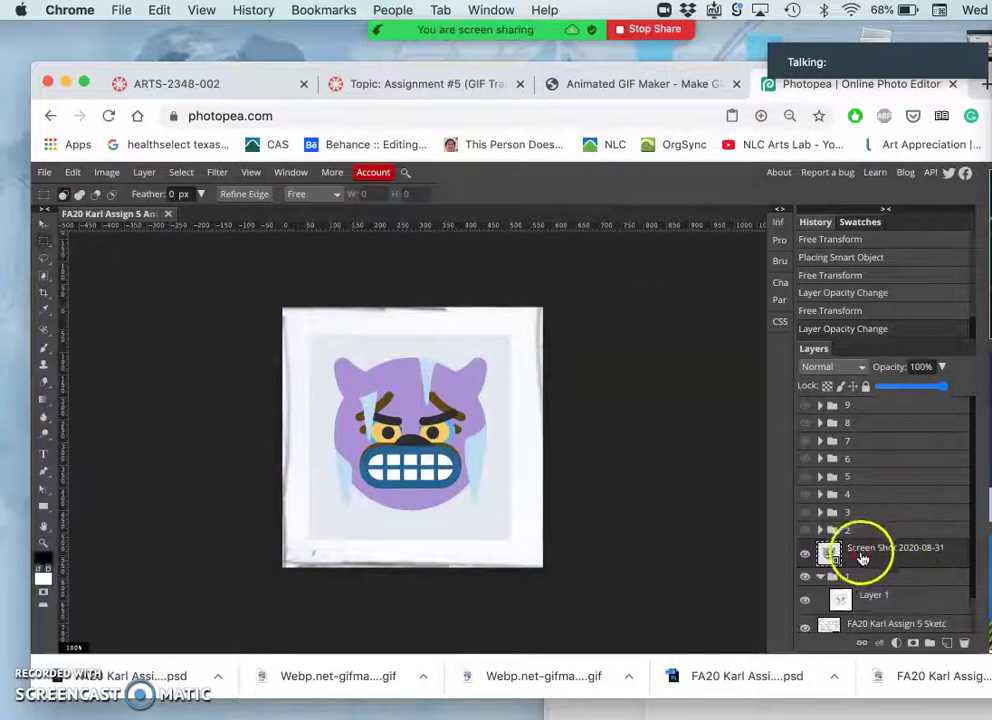
{"action": "right_click", "coordinate": [862, 556]}
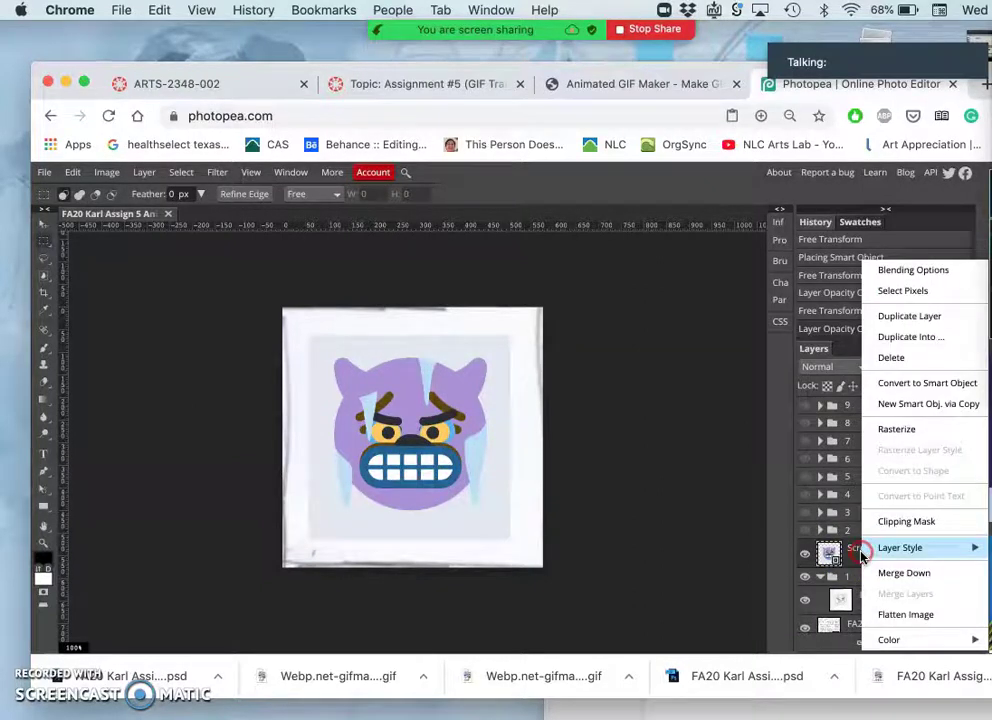
{"action": "left_click", "coordinate": [892, 429]}
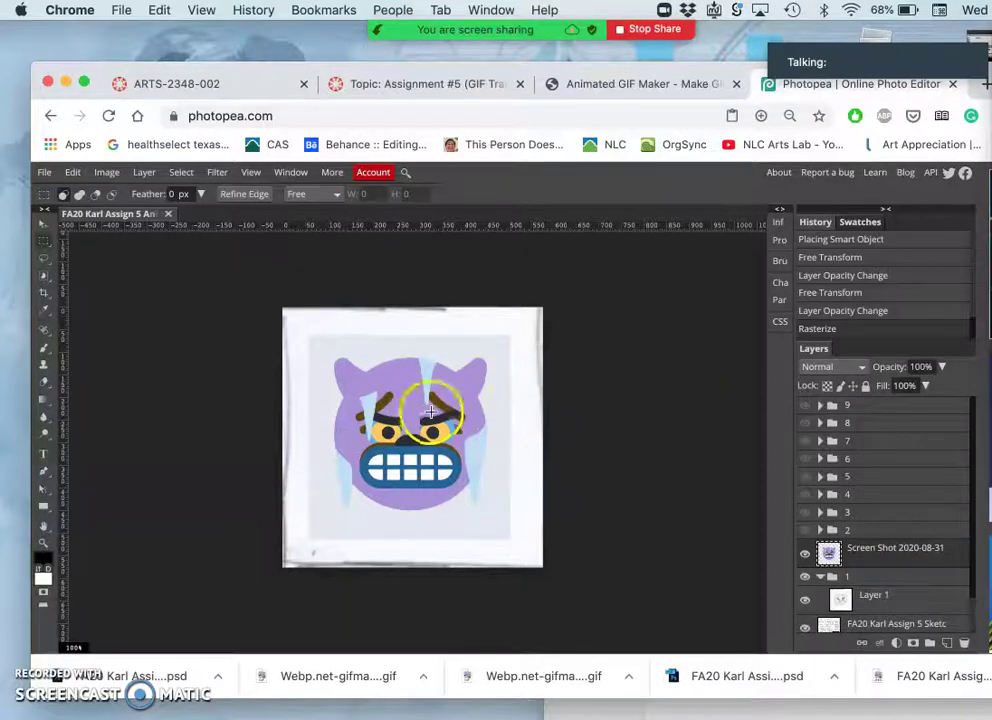
- Clear the emoji's light background with the Magic Wand, then undo the clear
{"action": "left_click", "coordinate": [43, 281]}
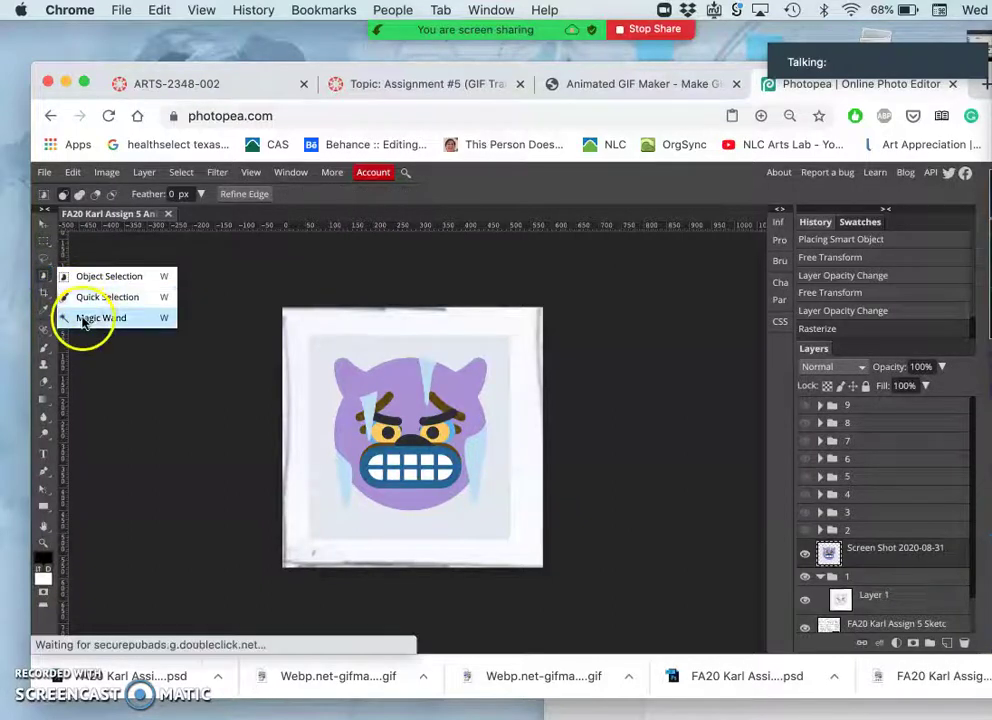
{"action": "left_click", "coordinate": [84, 317]}
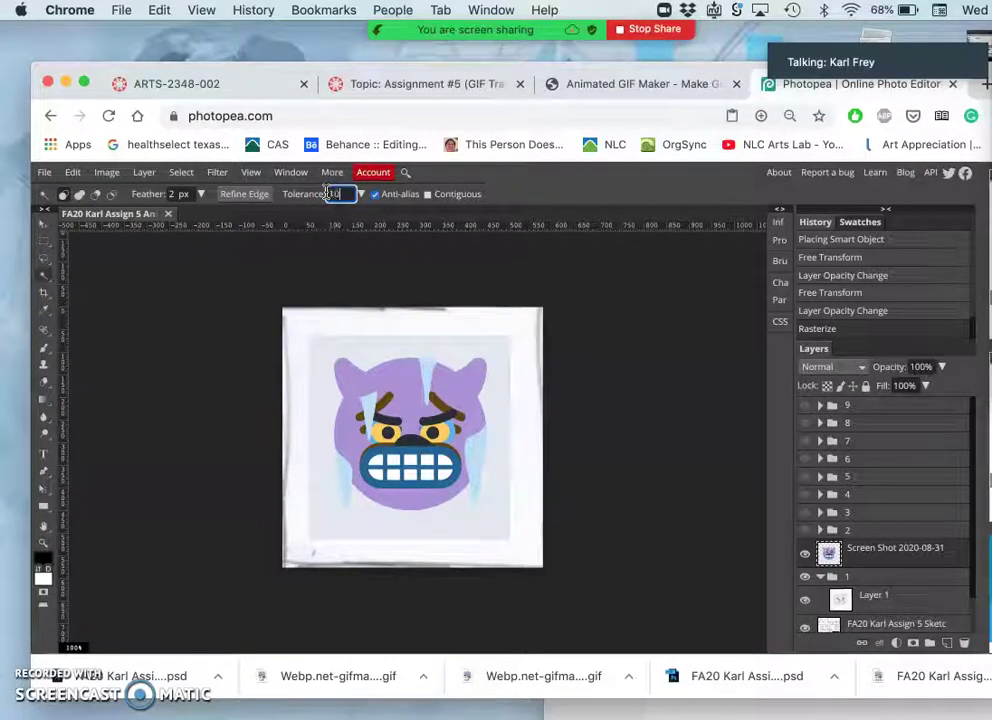
{"action": "left_click", "coordinate": [443, 346]}
{"action": "key", "text": "Delete"}
{"action": "key", "text": "super+d"}
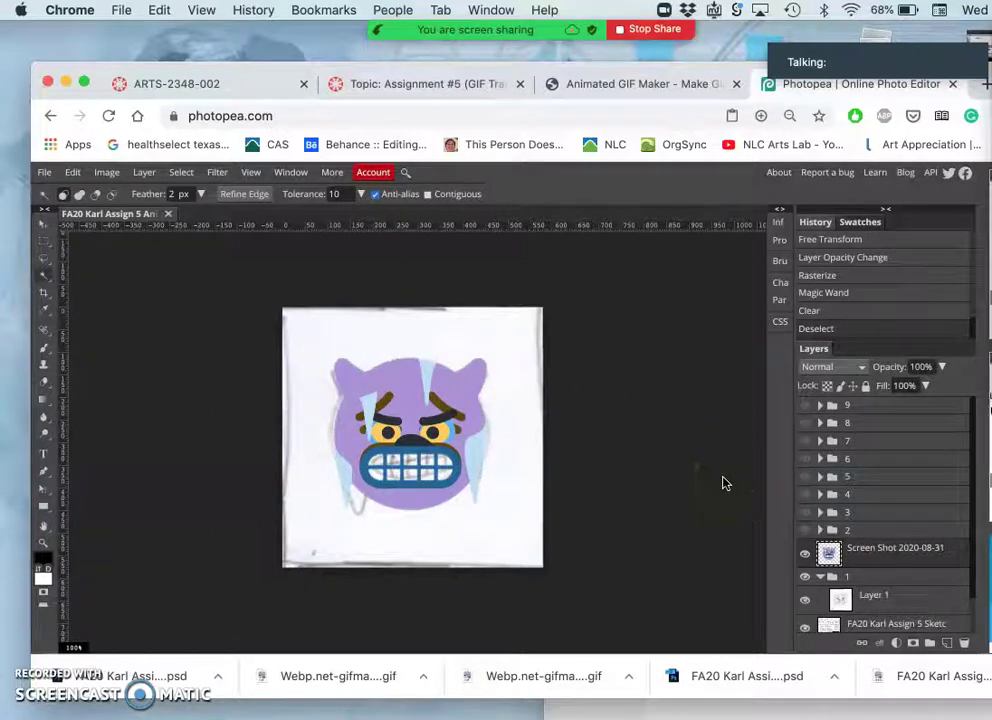
{"action": "key", "text": "super+z"}
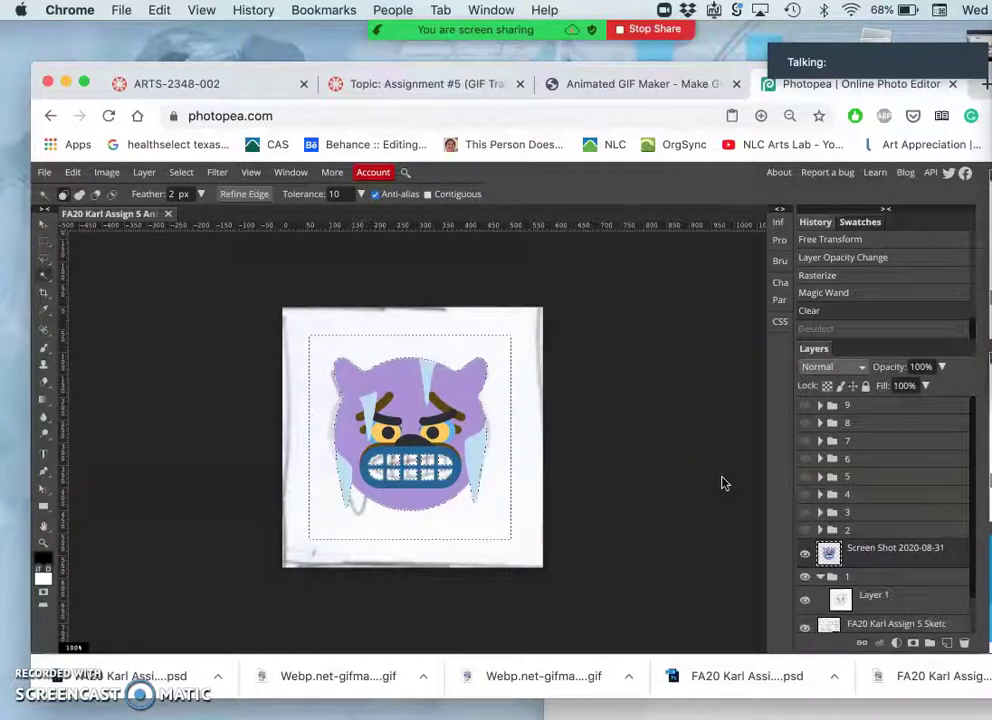
{"action": "key", "text": "super+z"}
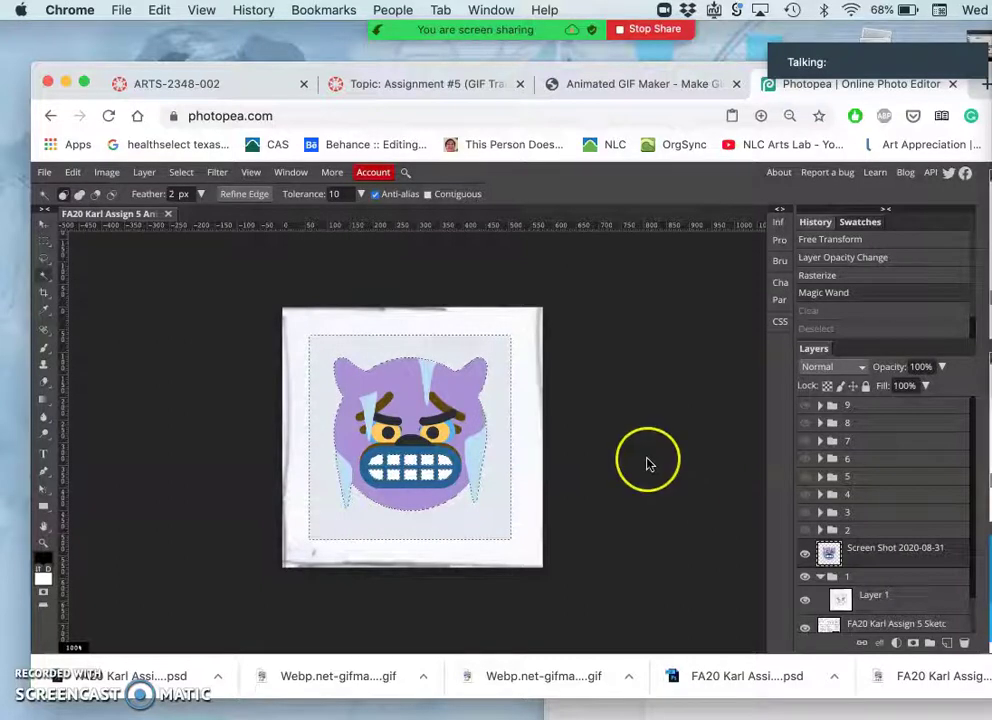
- With Contiguous on, delete only the outer background so the teeth stay white
{"action": "key", "text": "super+equal"}
{"action": "key", "text": "super+equal"}
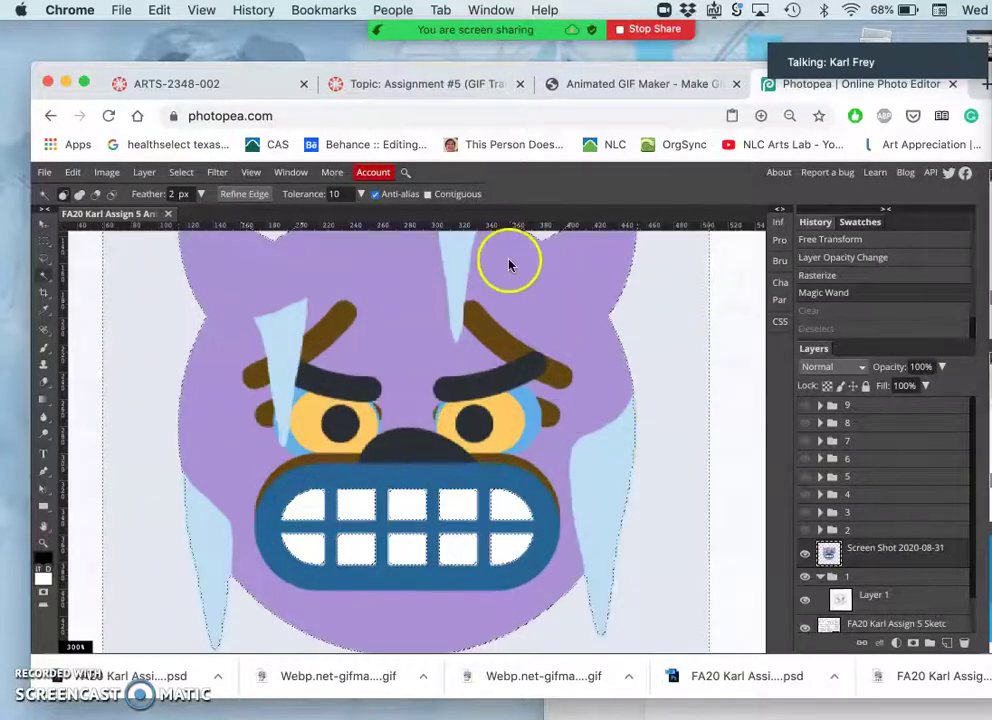
{"action": "left_click", "coordinate": [428, 195]}
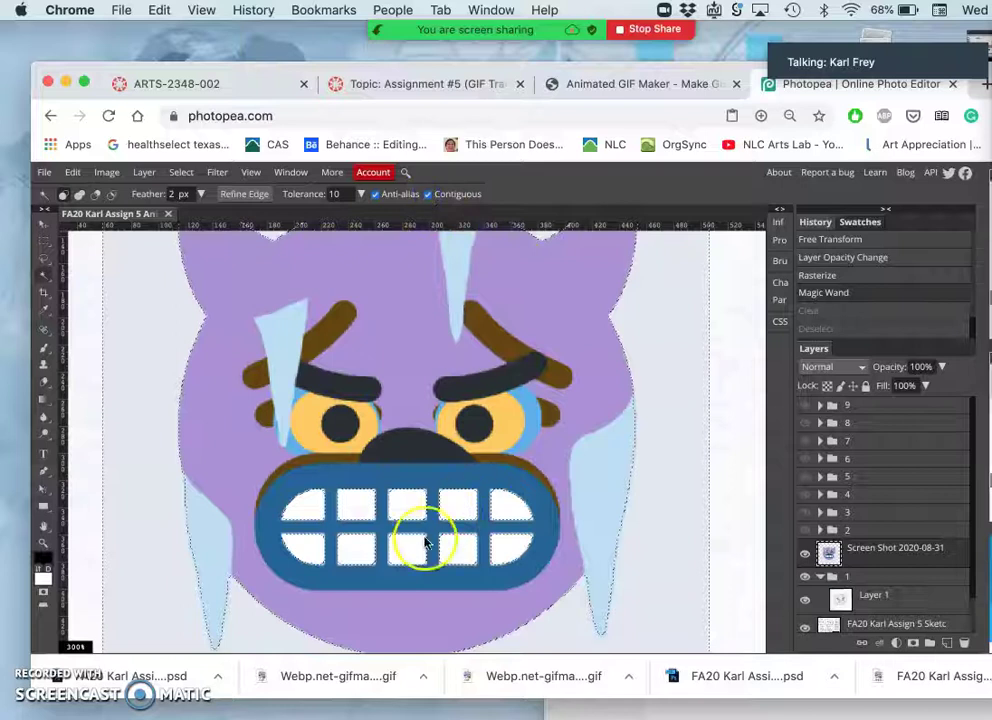
{"action": "key", "text": "super+d"}
{"action": "left_click", "coordinate": [676, 324]}
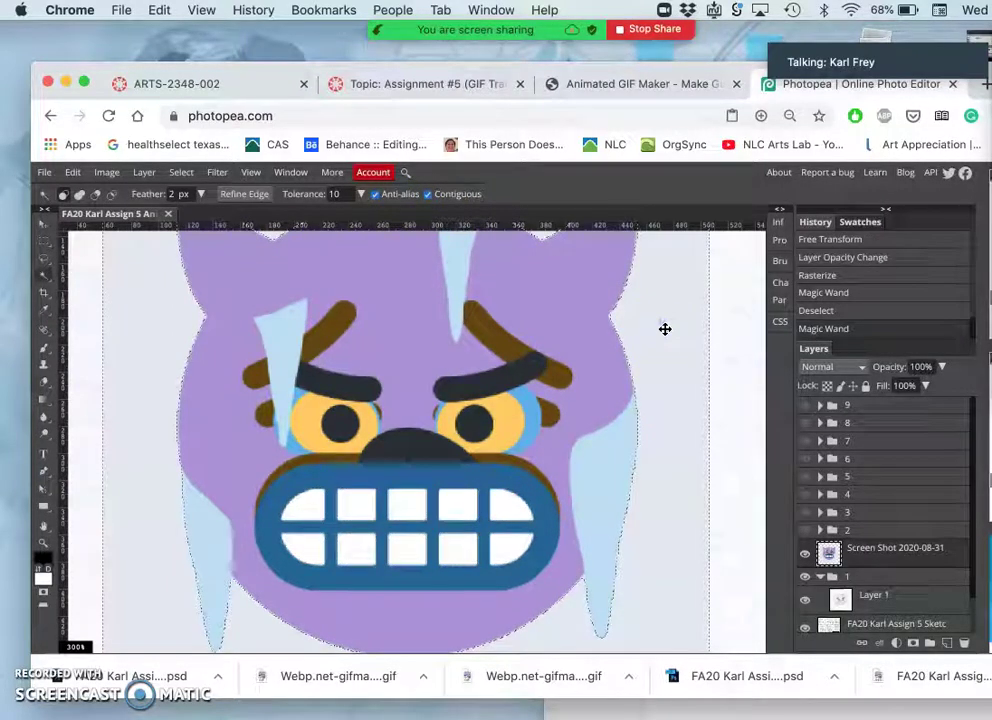
{"action": "key", "text": "Delete"}
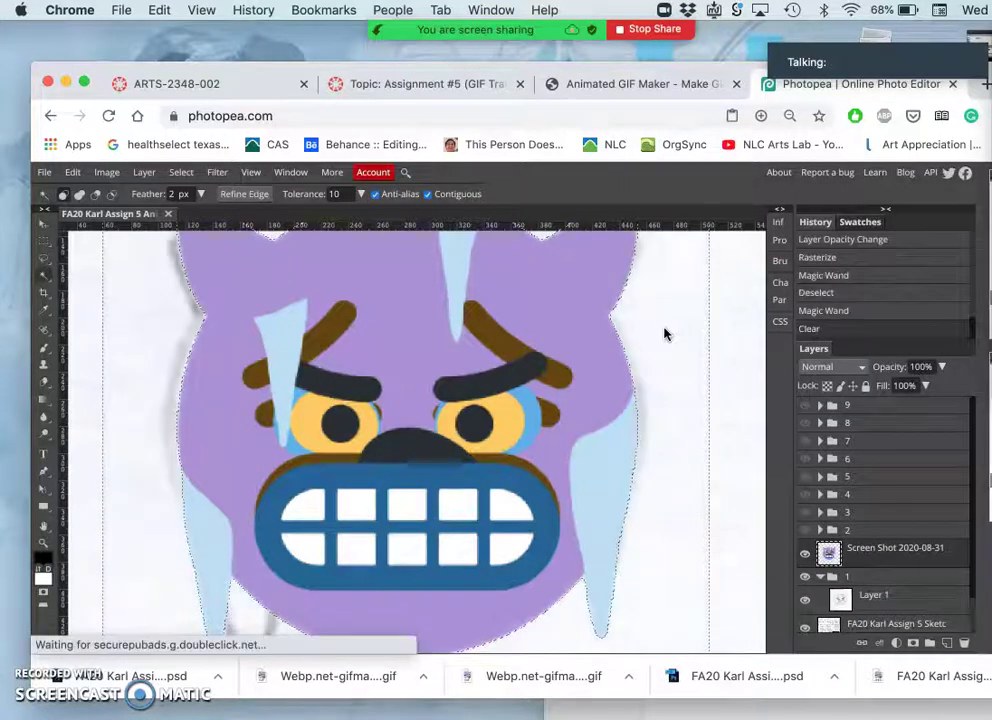
{"action": "key", "text": "super+minus"}
{"action": "key", "text": "super+minus"}
{"action": "left_click", "coordinate": [653, 343]}
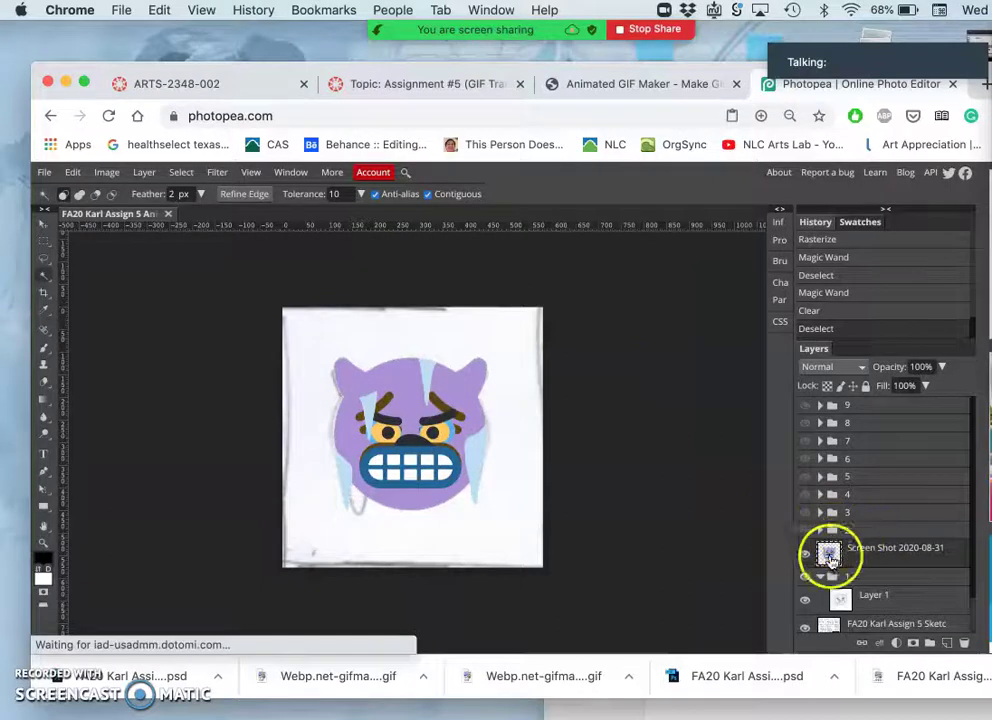
- Move the emoji layer into folder 1, hide Layer 1, and collapse the folder
{"action": "left_click_drag", "start_coordinate": [812, 556], "coordinate": [870, 580]}
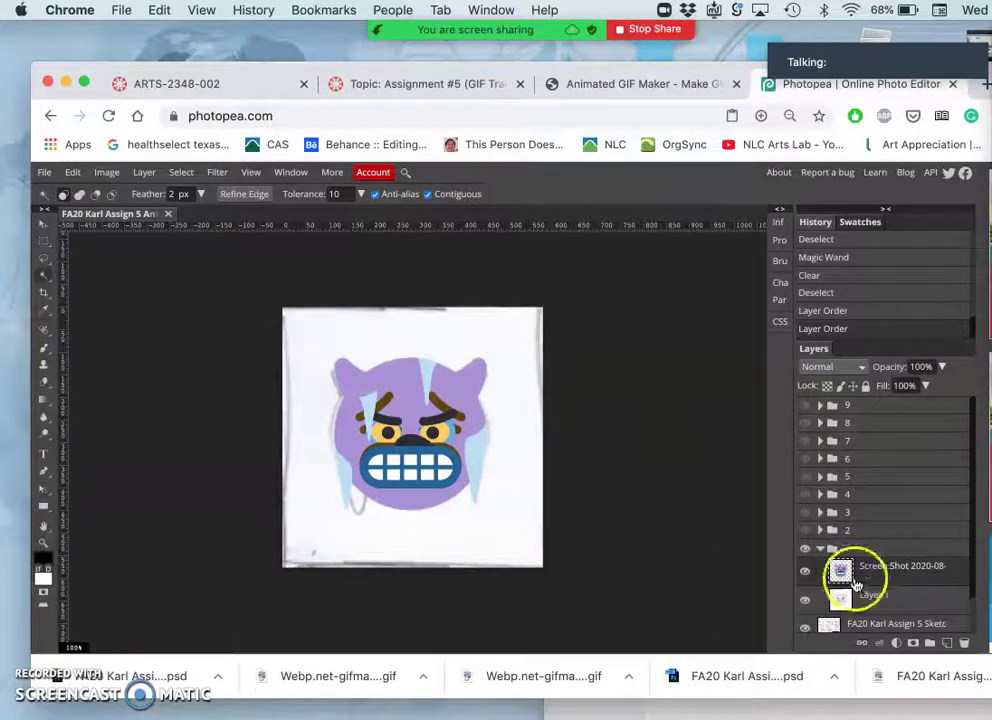
{"action": "left_click", "coordinate": [805, 599]}
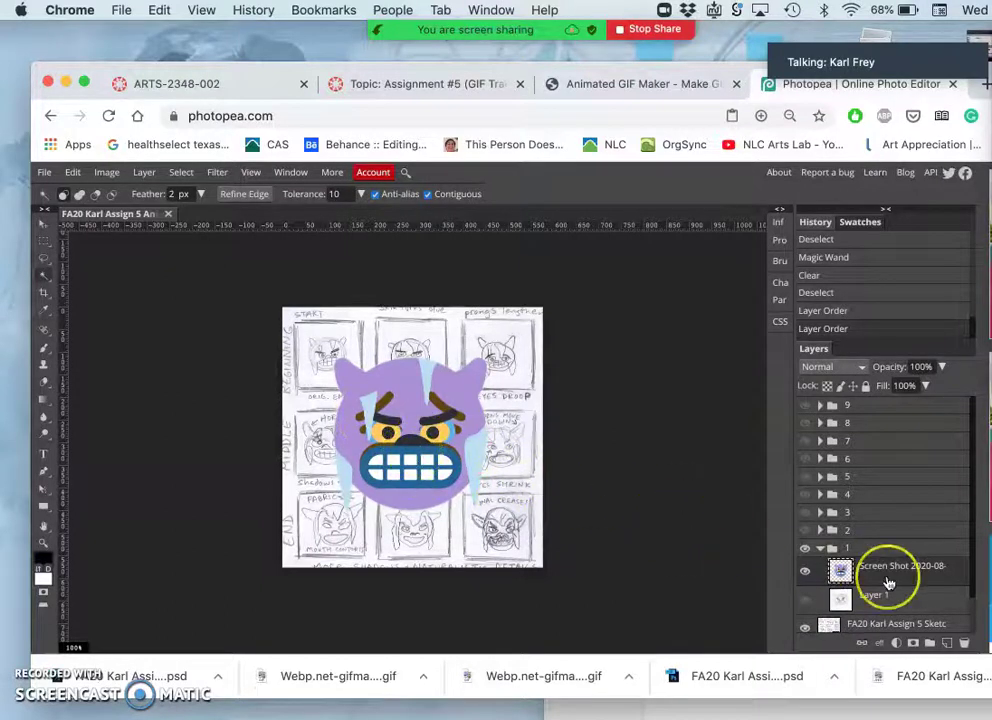
{"action": "scroll", "coordinate": [888, 582], "scroll_direction": "down", "scroll_amount": 1}
{"action": "scroll", "coordinate": [888, 582], "scroll_direction": "down", "scroll_amount": 1}
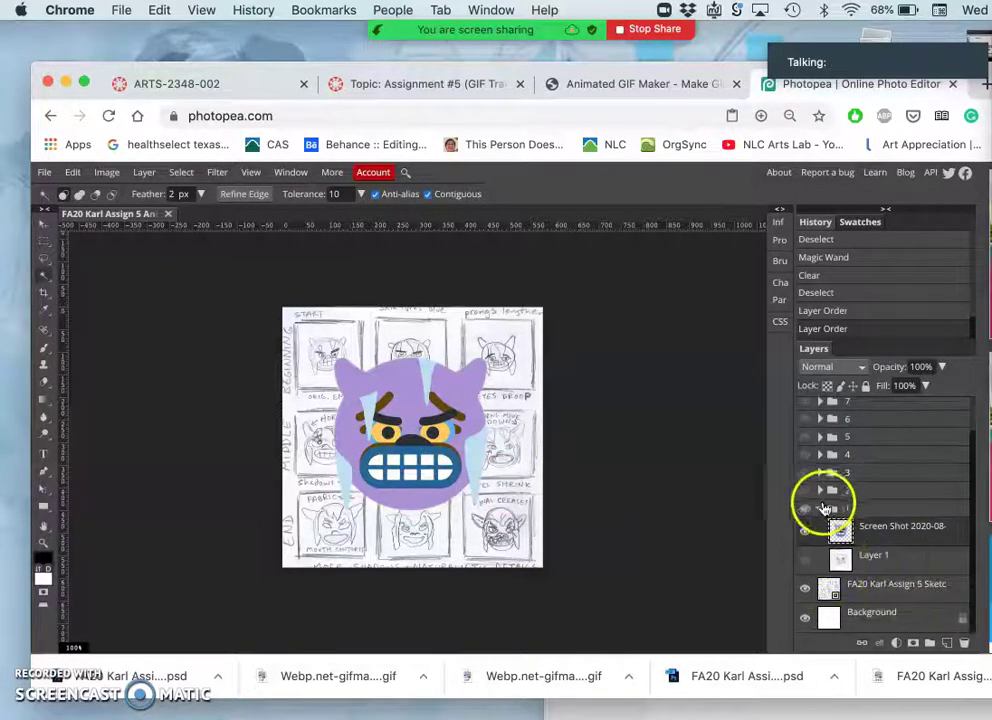
{"action": "left_click", "coordinate": [820, 508]}
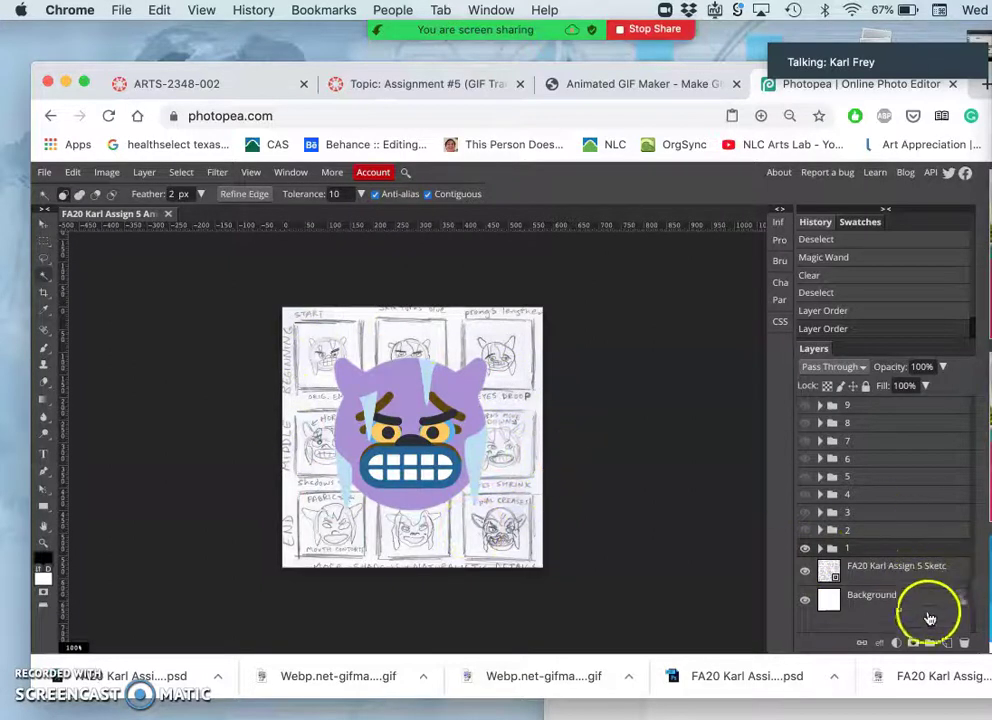
- Create a new folder, move it out of folder 1 to sit below it, and name it BACKGROUND
{"action": "left_click", "coordinate": [930, 645]}
{"action": "mouse_move", "coordinate": [870, 558]}
{"action": "left_mouse_down"}
{"action": "mouse_move", "coordinate": [848, 540]}
{"action": "mouse_move", "coordinate": [848, 569]}
{"action": "mouse_move", "coordinate": [858, 557]}
{"action": "left_mouse_up"}
{"action": "left_click", "coordinate": [824, 548]}
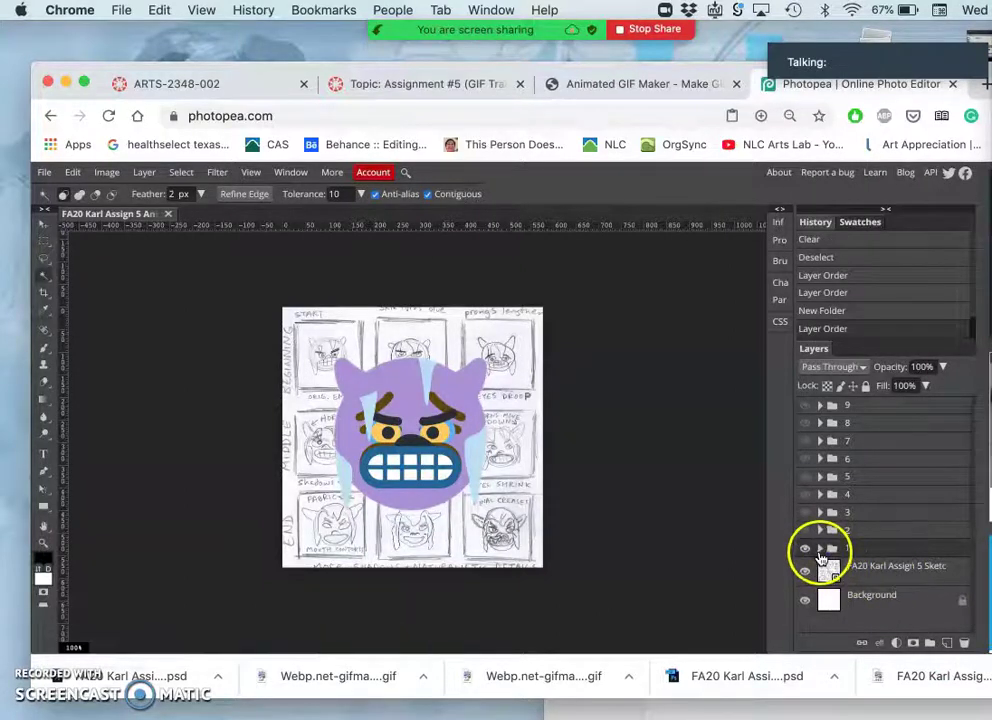
{"action": "left_click", "coordinate": [820, 549]}
{"action": "left_click", "coordinate": [864, 567]}
{"action": "left_click_drag", "start_coordinate": [864, 567], "coordinate": [855, 543]}
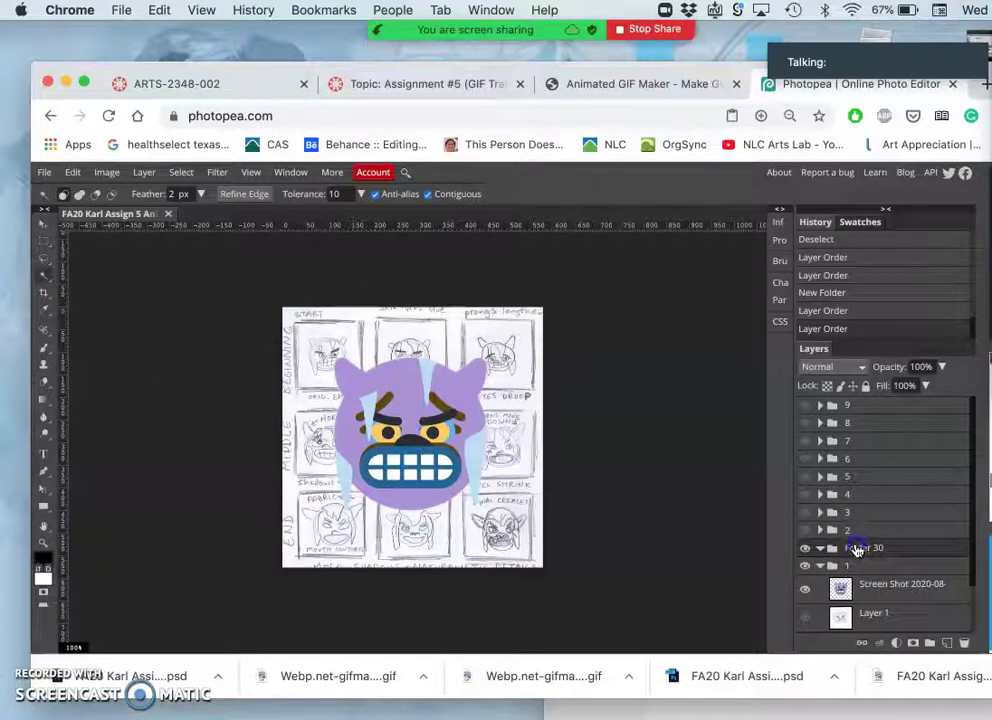
{"action": "type", "text": "BACKGROUND"}
{"action": "left_click", "coordinate": [892, 571]}
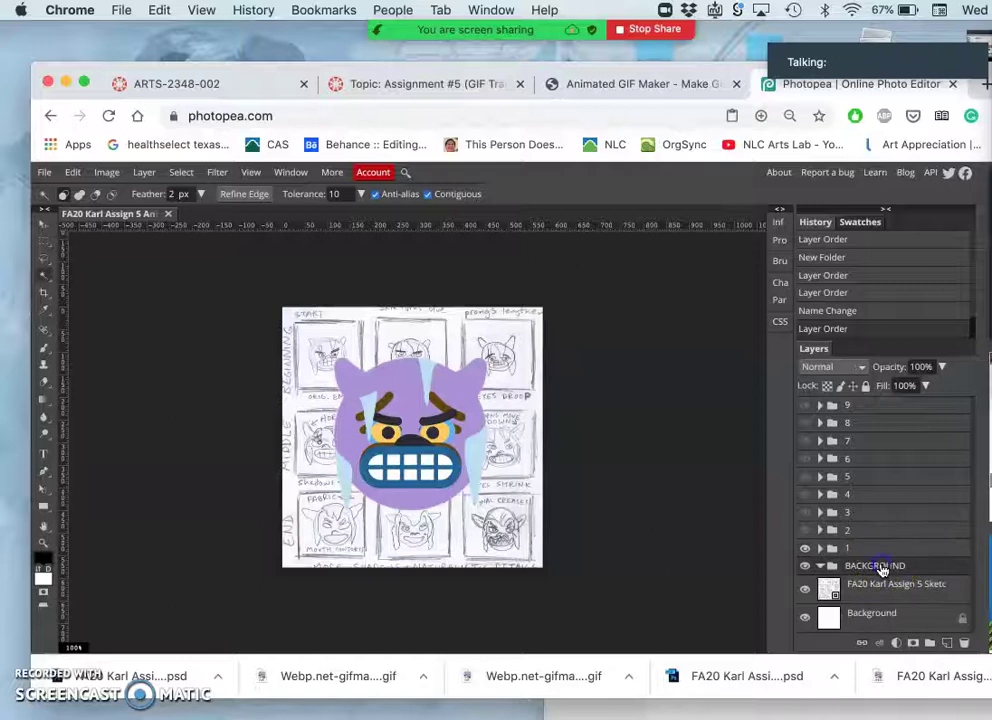
- Add Layer 10 inside BACKGROUND, fill it with Gray, and collapse the folder
{"action": "left_click", "coordinate": [946, 642]}
{"action": "left_click_drag", "start_coordinate": [841, 562], "coordinate": [797, 560]}
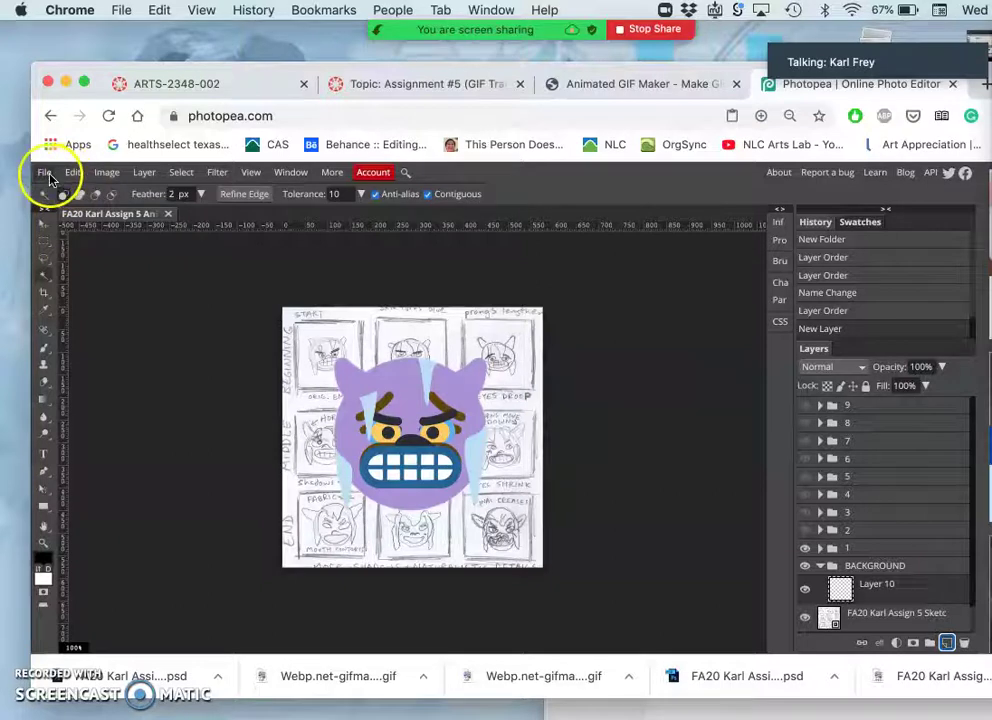
{"action": "left_click", "coordinate": [73, 173]}
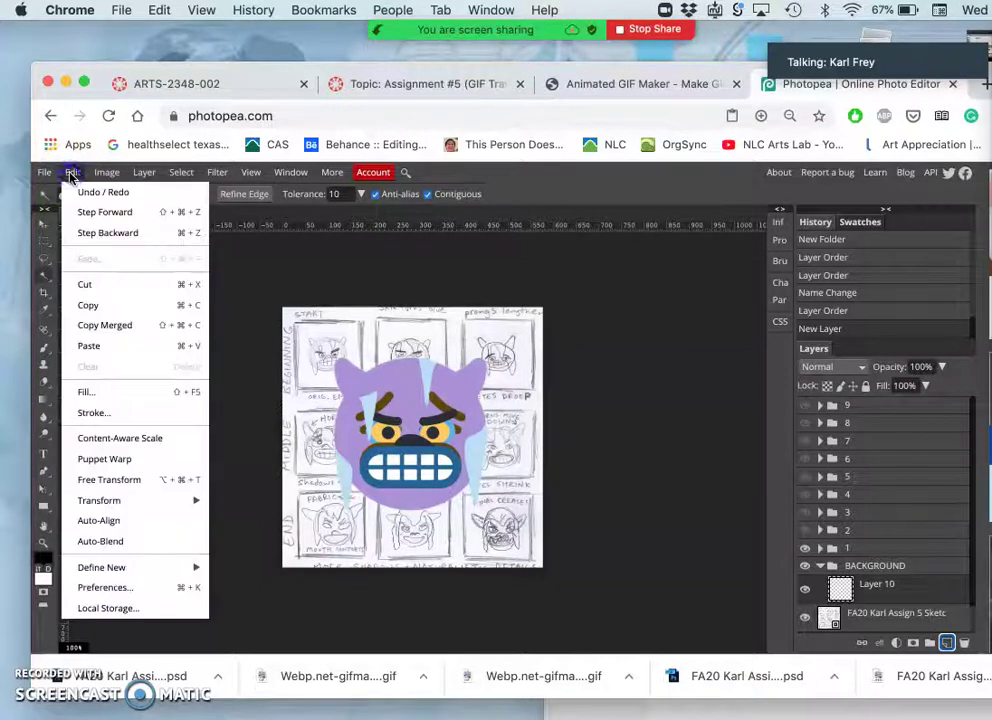
{"action": "left_click", "coordinate": [95, 393]}
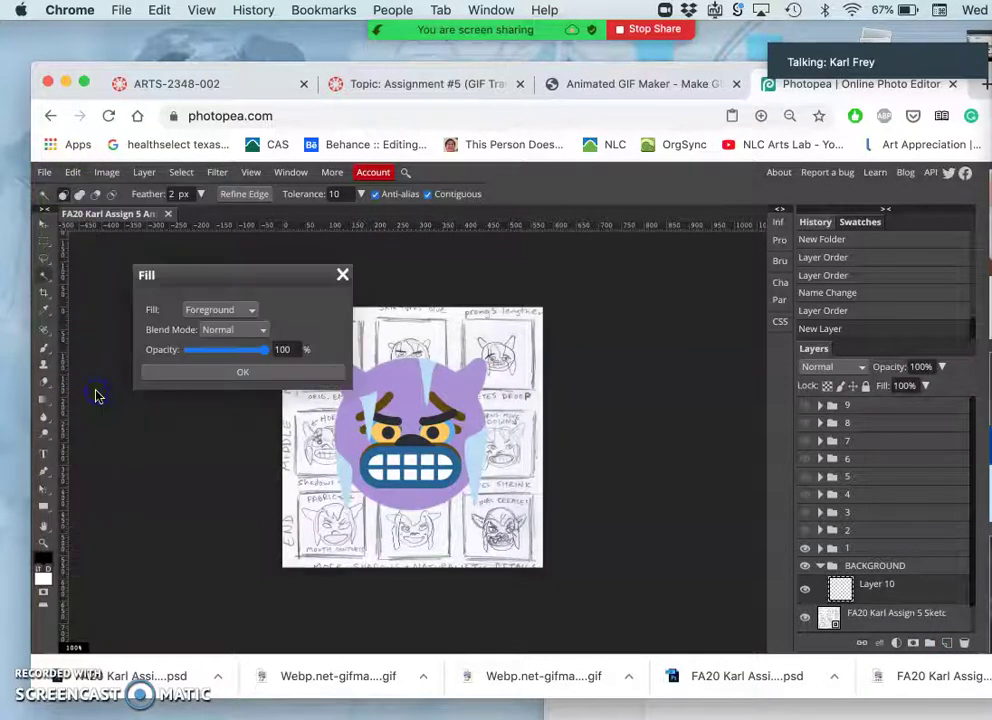
{"action": "left_click", "coordinate": [200, 314]}
{"action": "left_click", "coordinate": [201, 355]}
{"action": "left_click", "coordinate": [241, 374]}
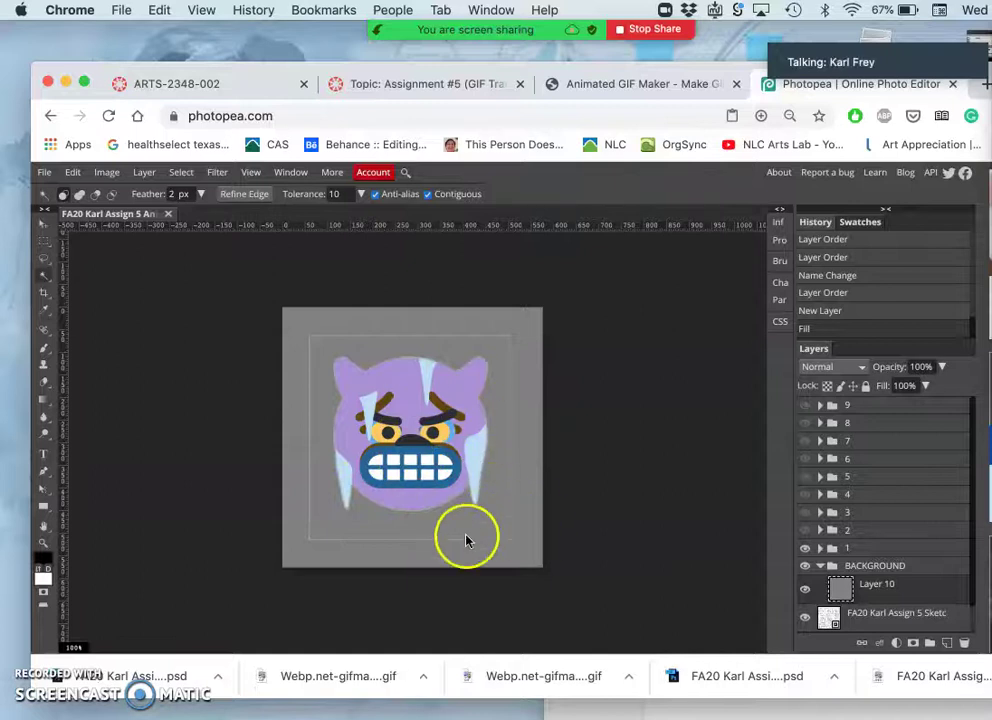
{"action": "mouse_move", "coordinate": [837, 582]}
{"action": "left_mouse_down"}
{"action": "mouse_move", "coordinate": [819, 580]}
{"action": "mouse_move", "coordinate": [820, 570]}
{"action": "left_mouse_up"}
{"action": "left_click", "coordinate": [815, 576]}
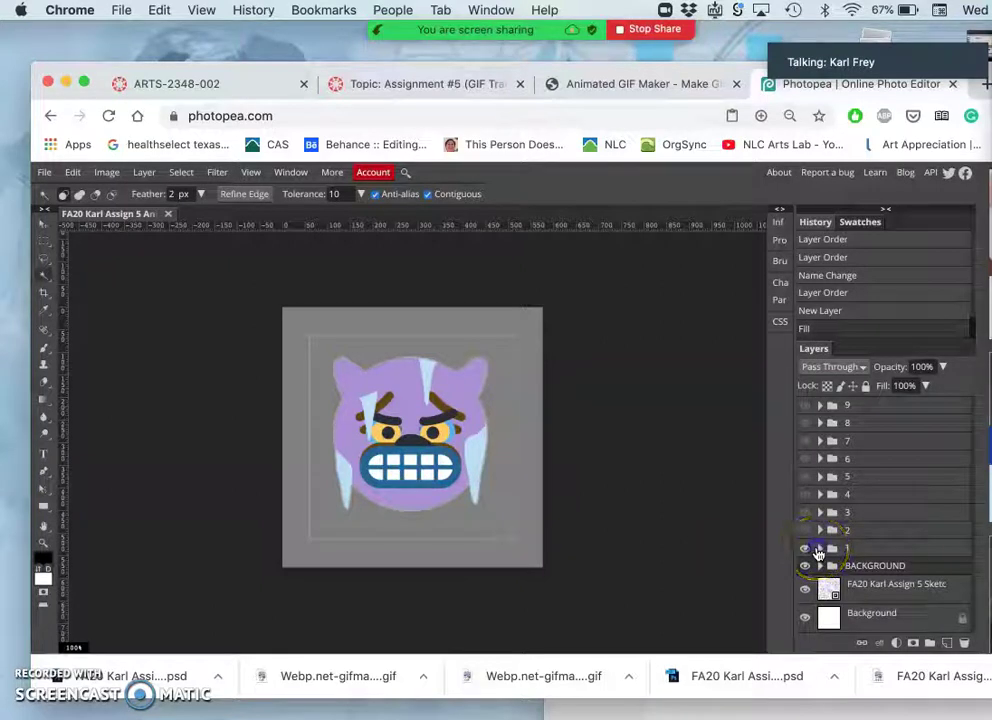
- Select the emoji screenshot layer and delete the leftover strip along the top edge
{"action": "left_click", "coordinate": [819, 549]}
{"action": "left_click", "coordinate": [848, 571]}
{"action": "left_click", "coordinate": [43, 242]}
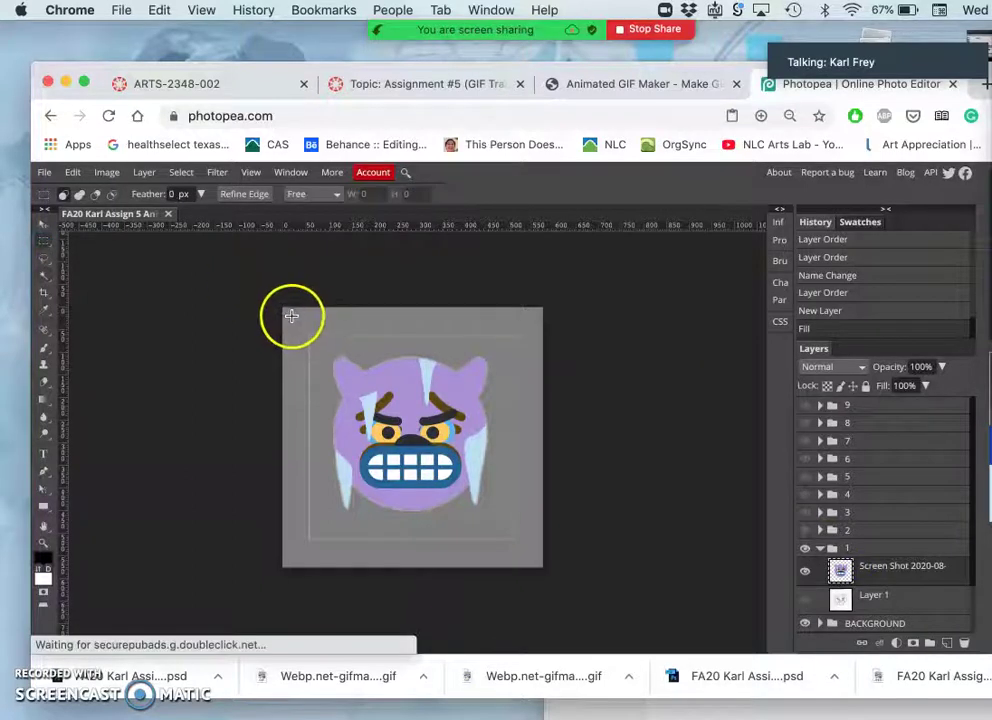
{"action": "left_click_drag", "start_coordinate": [367, 321], "coordinate": [518, 347]}
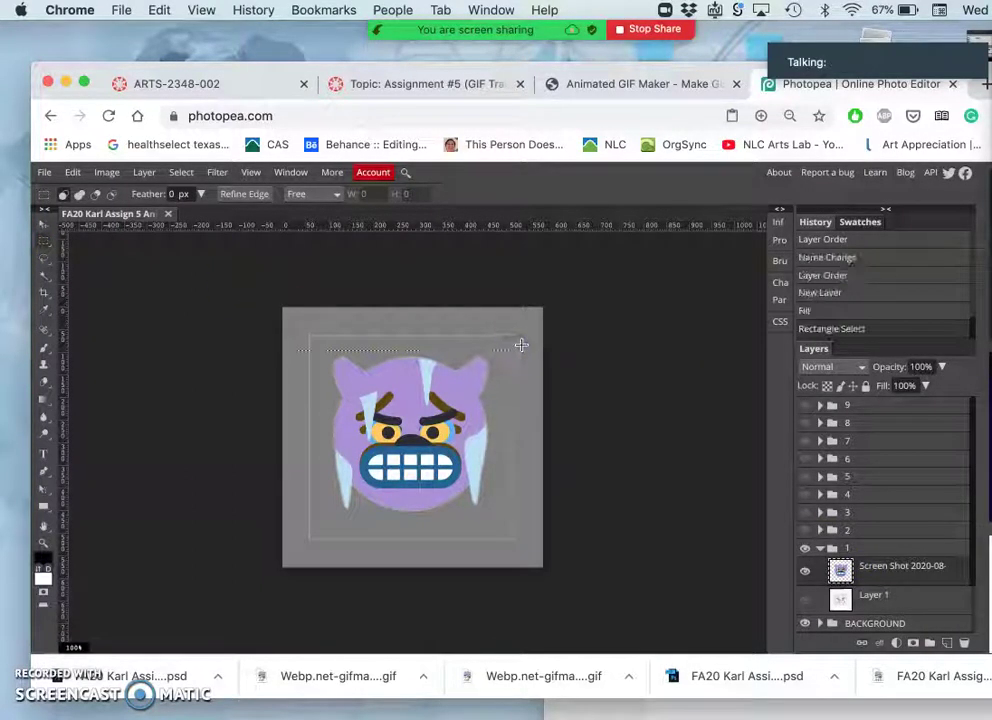
{"action": "key", "text": "Delete"}
{"action": "left_click", "coordinate": [527, 355]}
- Delete the remaining leftover strips along the side, bottom and left edges, then zoom in
{"action": "left_click_drag", "start_coordinate": [520, 329], "coordinate": [296, 530]}
{"action": "key", "text": "Delete"}
{"action": "left_click", "coordinate": [505, 556]}
{"action": "key", "text": "Delete"}
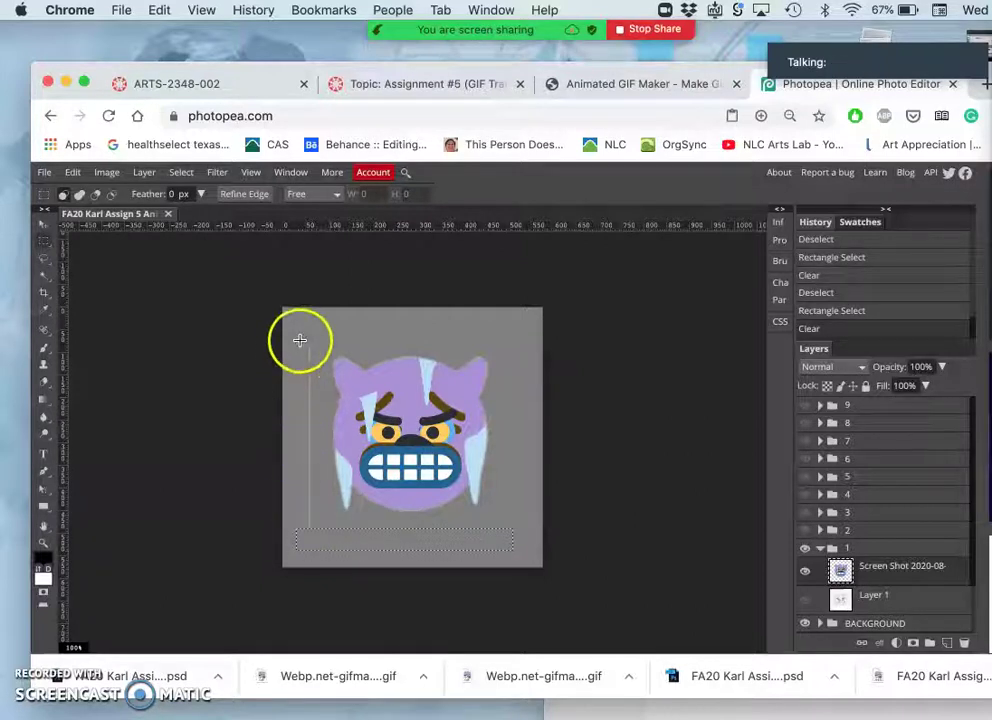
{"action": "left_click_drag", "start_coordinate": [299, 330], "coordinate": [317, 547]}
{"action": "key", "text": "Delete"}
{"action": "left_click", "coordinate": [418, 535]}
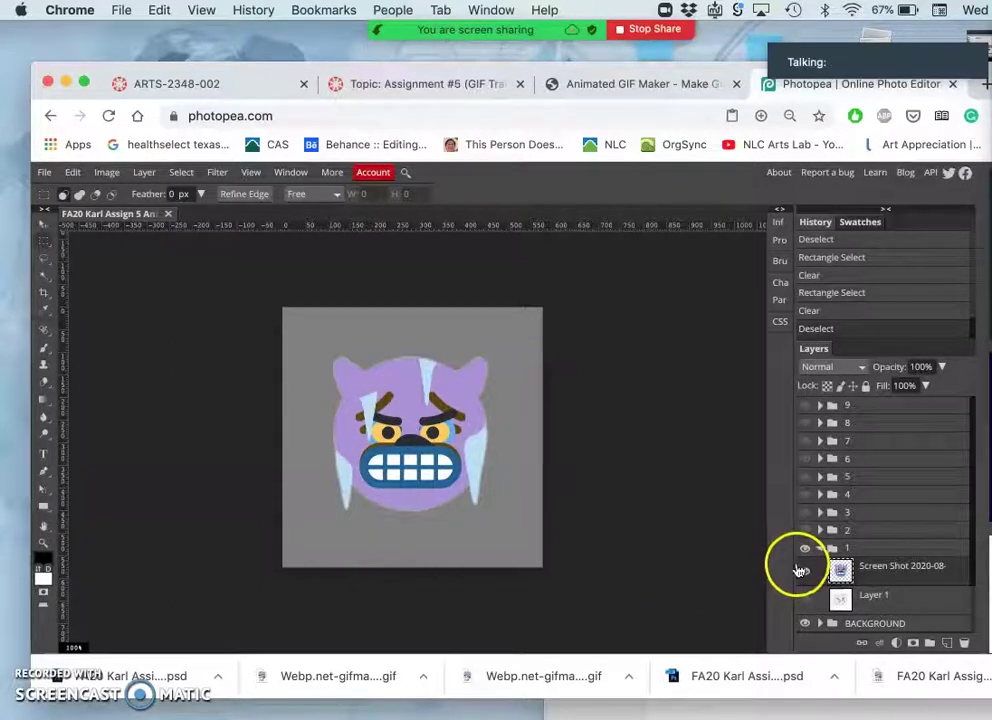
{"action": "key", "text": "super+equal"}
{"action": "key", "text": "super+equal"}
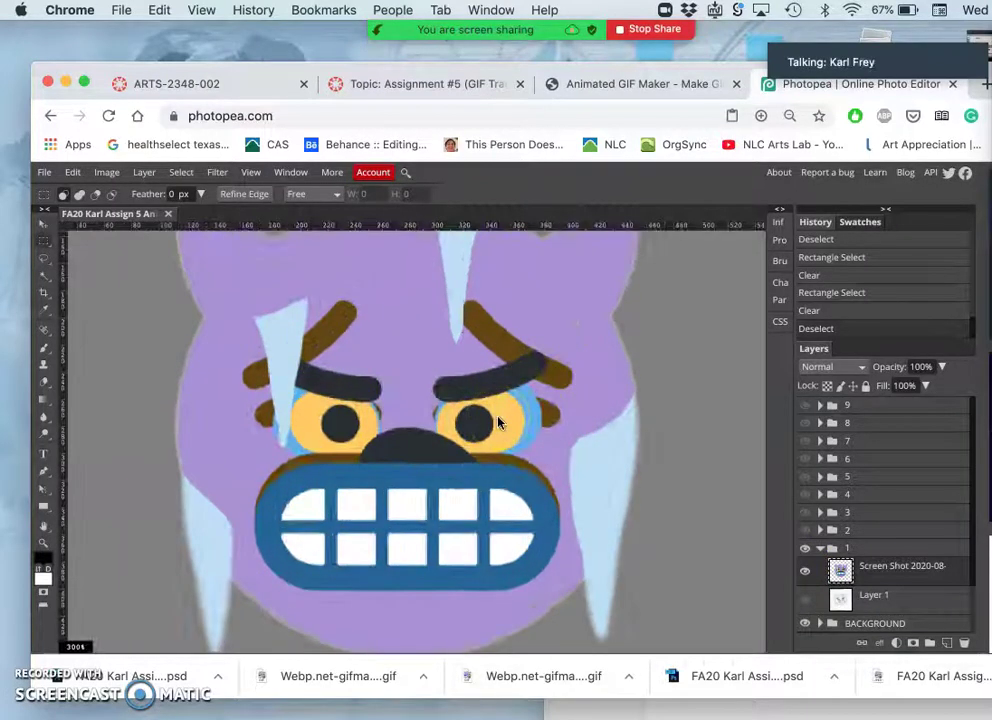
- Apply Smart Sharpen to the emoji screenshot with Amount about 110% and a raised Radius
{"action": "scroll", "coordinate": [470, 380], "scroll_direction": "up", "scroll_amount": 3}
{"action": "scroll", "coordinate": [480, 390], "scroll_direction": "down", "scroll_amount": 3}
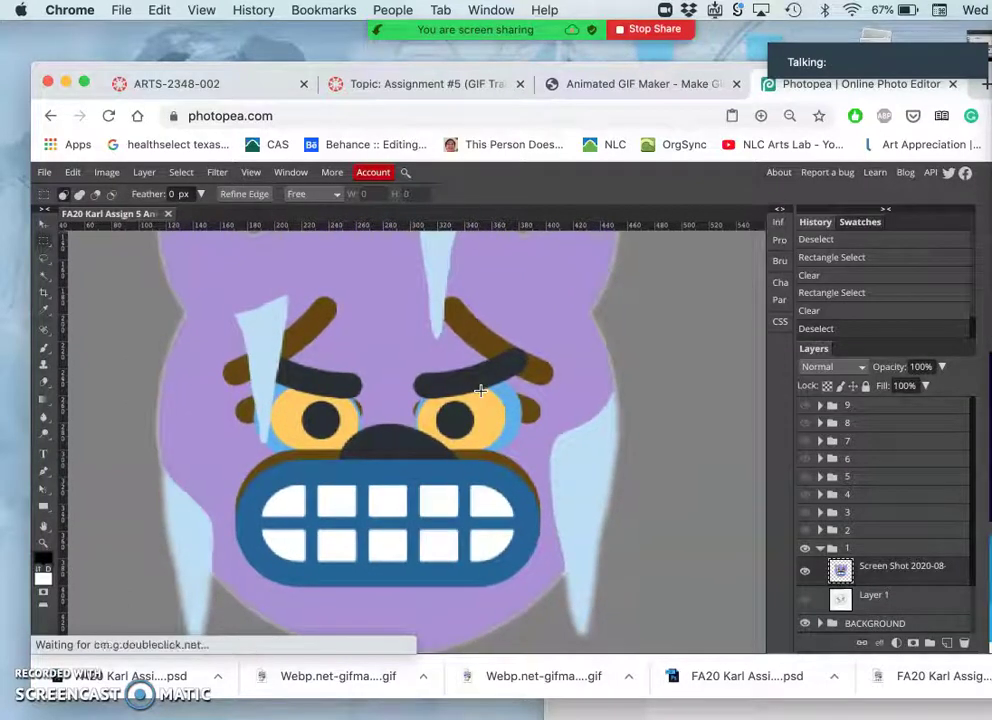
{"action": "scroll", "coordinate": [476, 375], "scroll_direction": "up", "scroll_amount": 1}
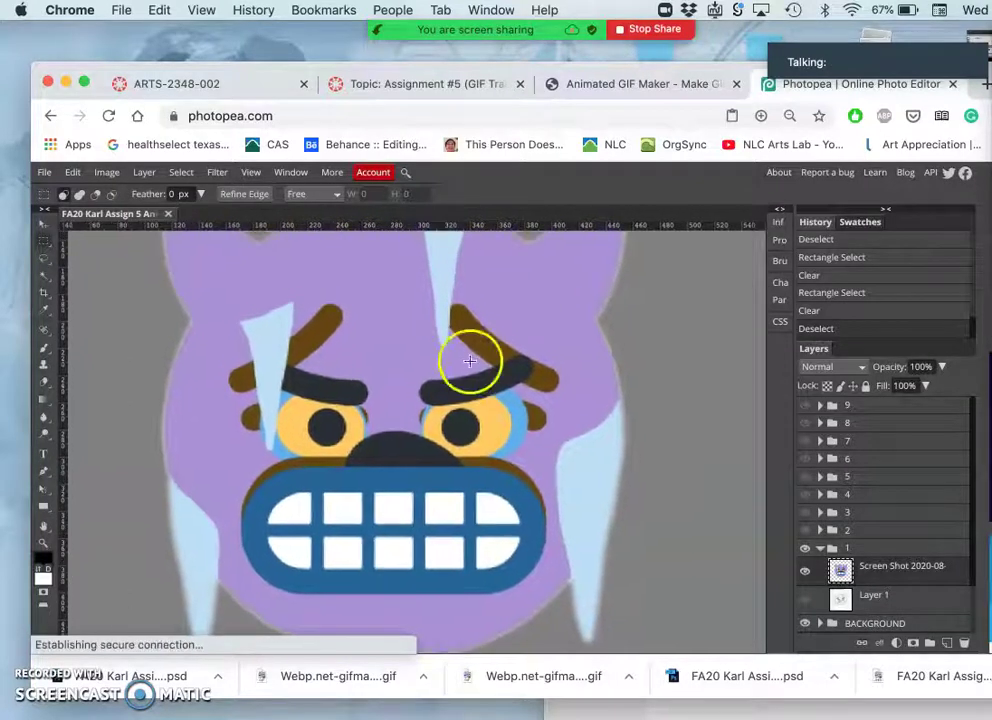
{"action": "left_click", "coordinate": [217, 173]}
{"action": "mouse_move", "coordinate": [263, 409]}
{"action": "left_click", "coordinate": [357, 449]}
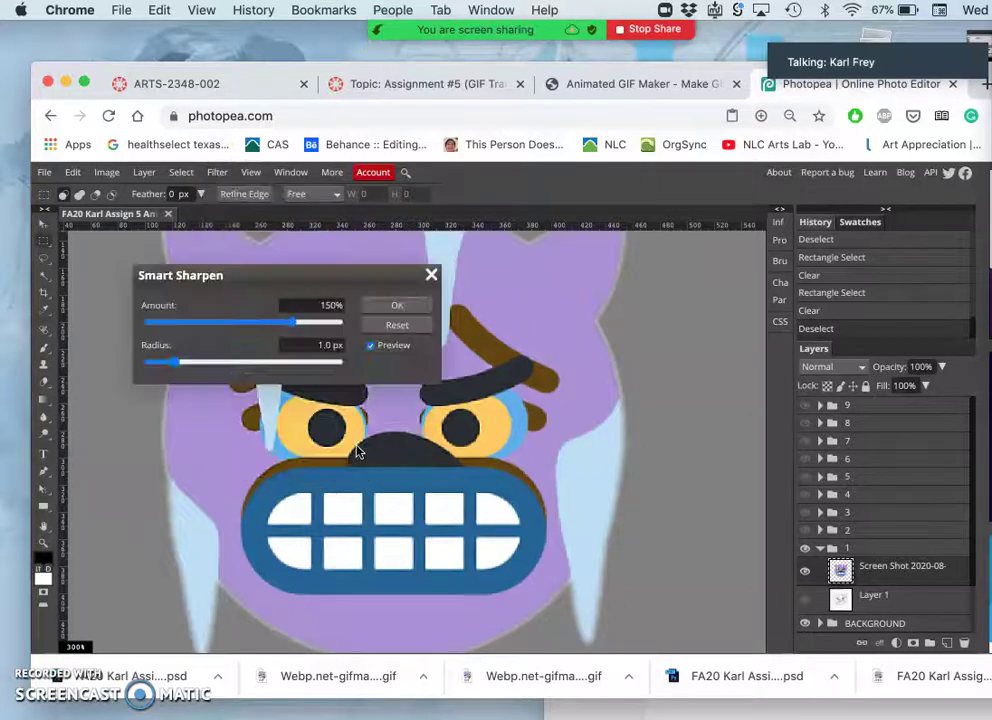
{"action": "left_click", "coordinate": [287, 325]}
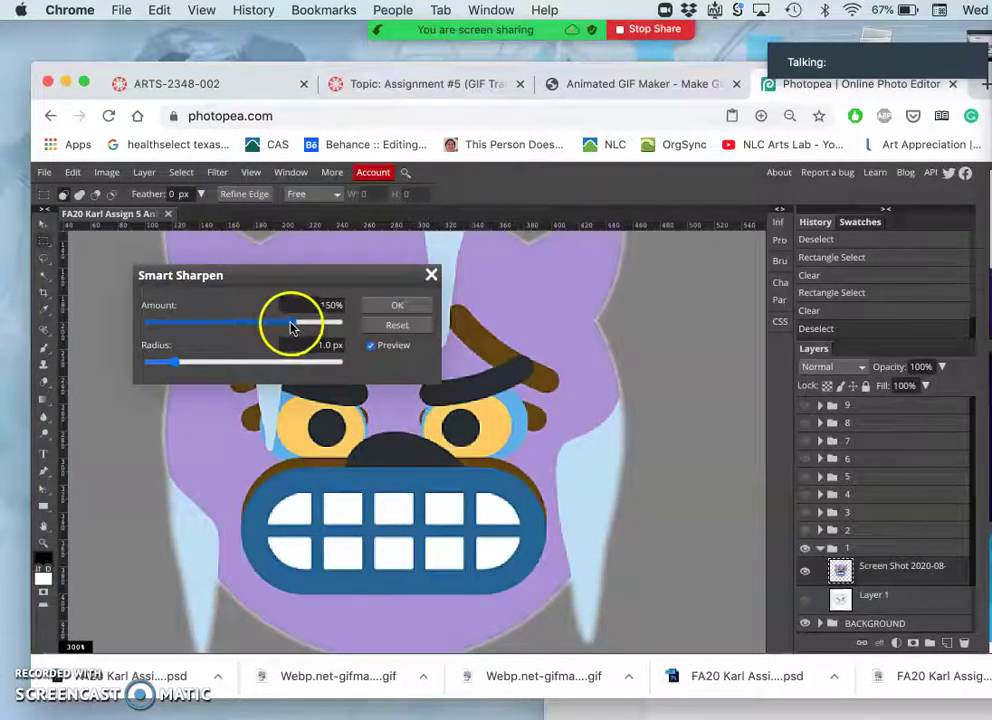
{"action": "left_click_drag", "start_coordinate": [291, 325], "coordinate": [257, 325]}
{"action": "left_click", "coordinate": [170, 365]}
{"action": "left_click_drag", "start_coordinate": [183, 367], "coordinate": [182, 367]}
{"action": "left_click", "coordinate": [390, 306]}
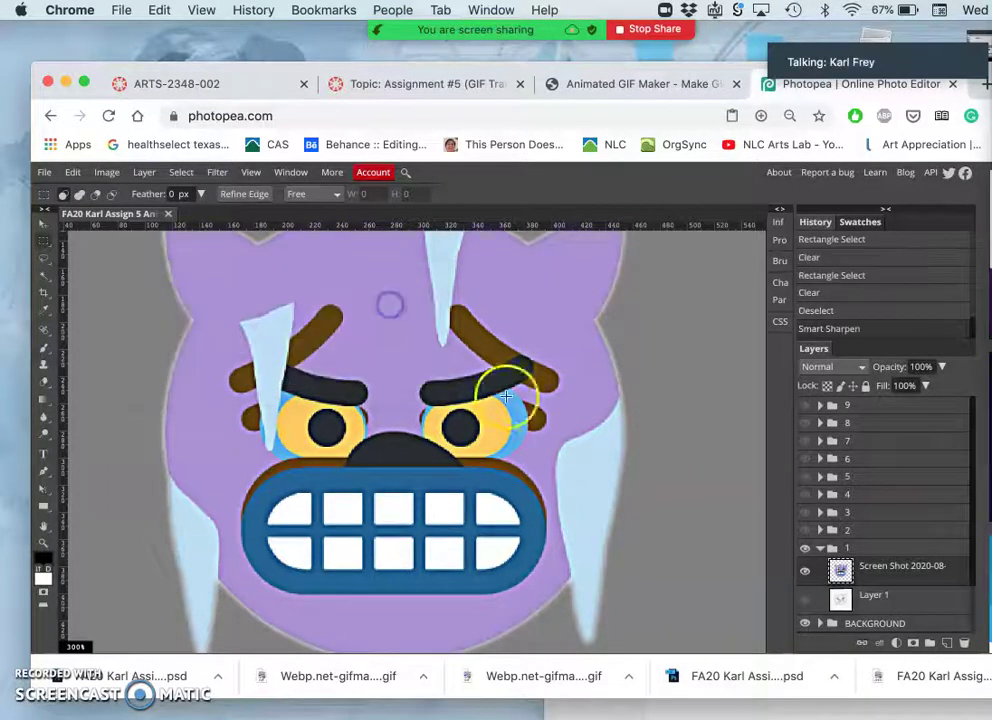
- Zoom in on the emoji and pick the Magic Wand tool
{"action": "scroll", "coordinate": [532, 453], "scroll_direction": "down", "scroll_amount": 2}
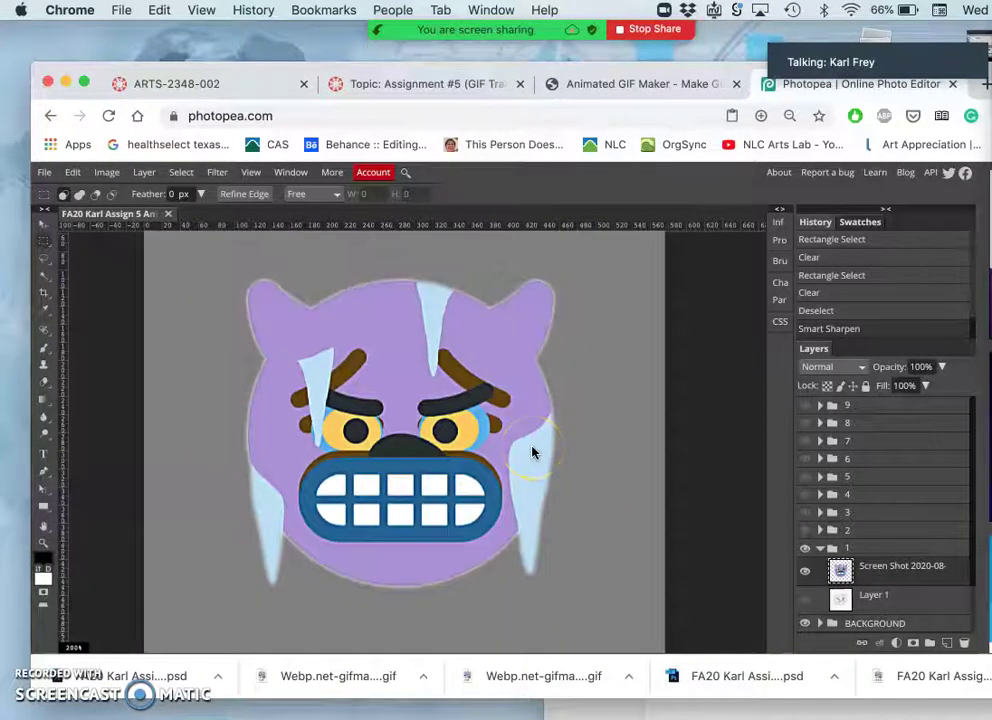
{"action": "scroll", "coordinate": [532, 453], "scroll_direction": "down", "scroll_amount": 3}
{"action": "scroll", "coordinate": [532, 453], "scroll_direction": "up", "scroll_amount": 3}
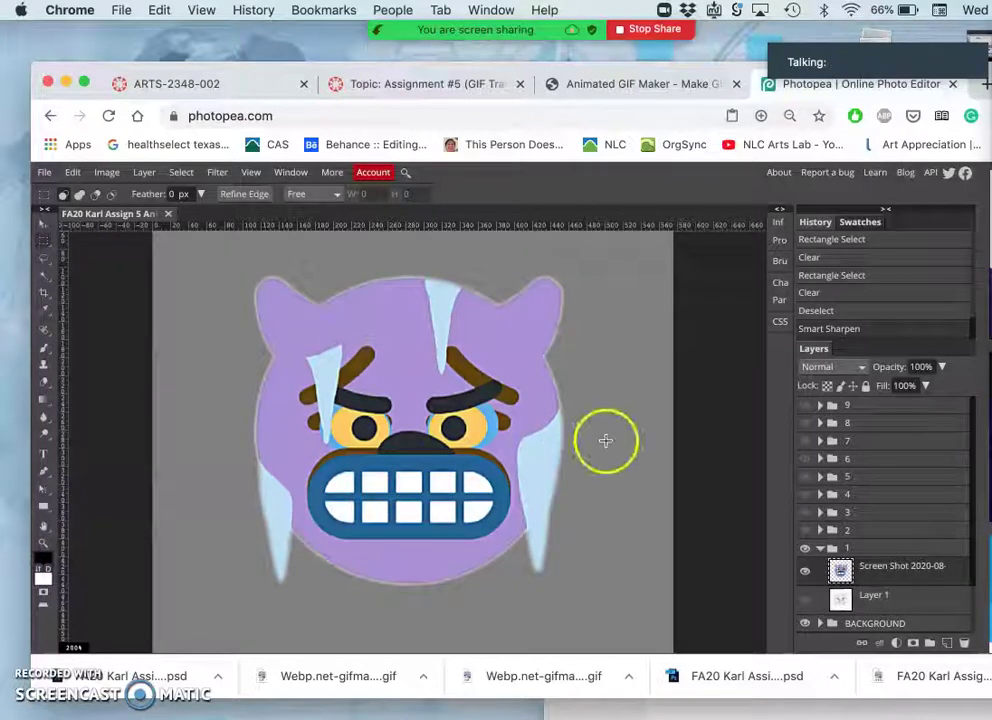
{"action": "scroll", "coordinate": [586, 447], "scroll_direction": "up", "scroll_amount": 2}
{"action": "scroll", "coordinate": [586, 445], "scroll_direction": "left", "scroll_amount": 4}
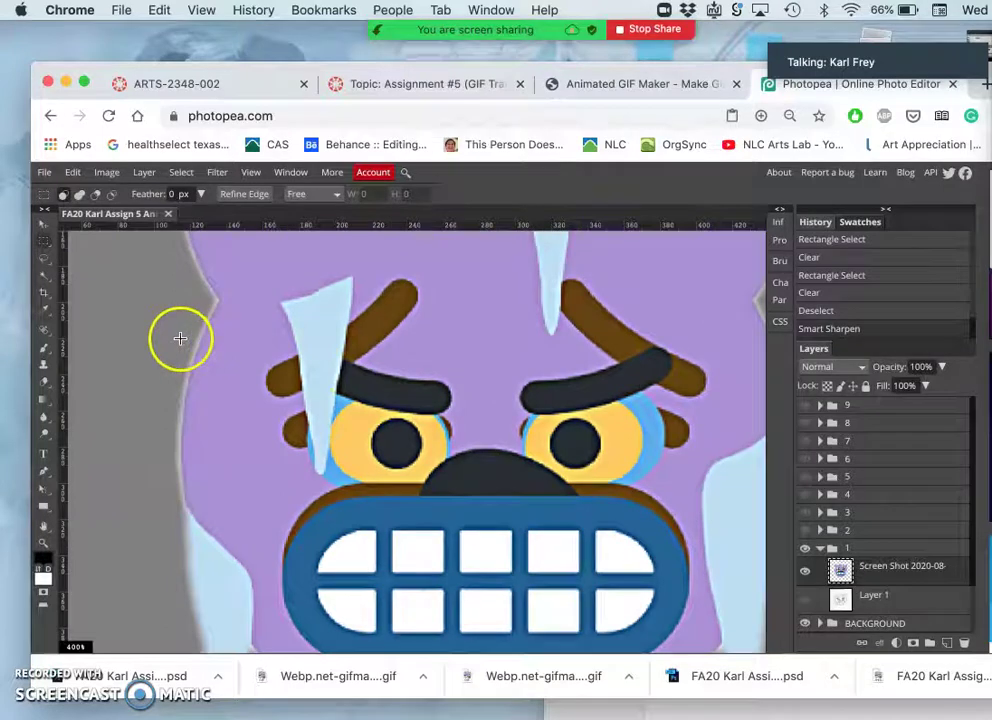
{"action": "left_click", "coordinate": [50, 277]}
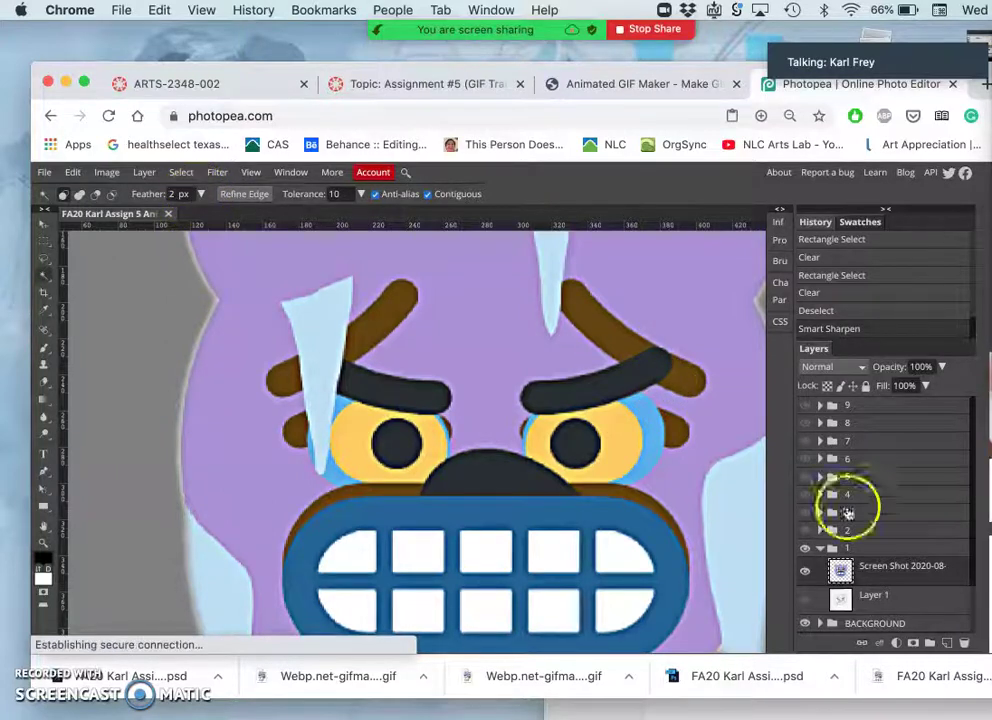
- Revert the document to the earlier Magic Wand state in the History panel
{"action": "scroll", "coordinate": [838, 310], "scroll_direction": "up", "scroll_amount": 2}
{"action": "scroll", "coordinate": [838, 310], "scroll_direction": "down", "scroll_amount": 3}
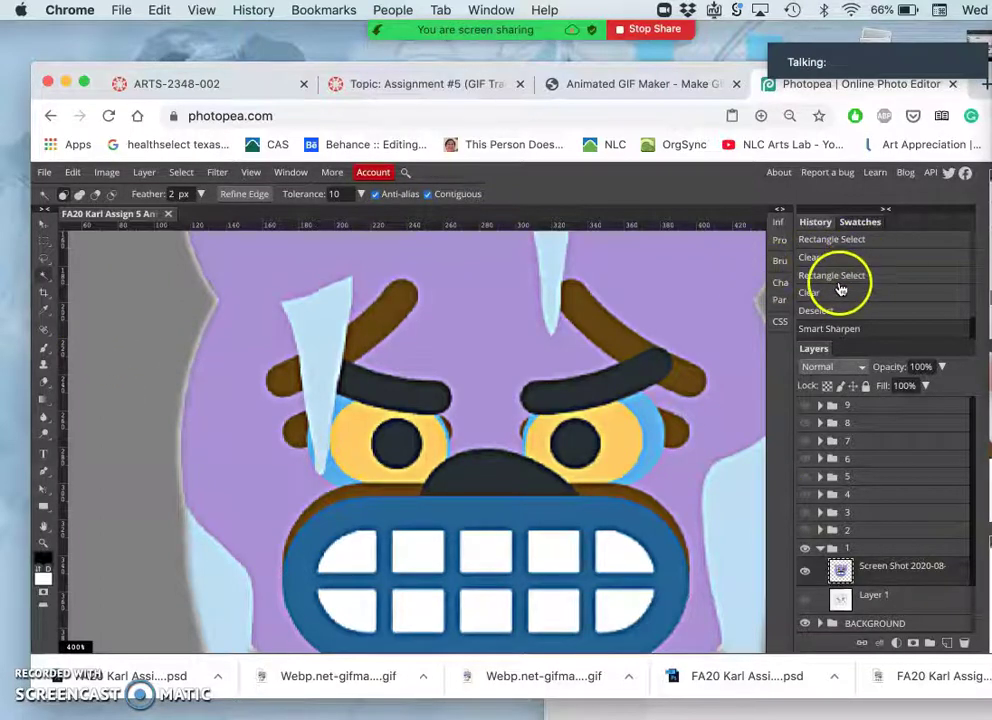
{"action": "scroll", "coordinate": [830, 277], "scroll_direction": "up", "scroll_amount": 3}
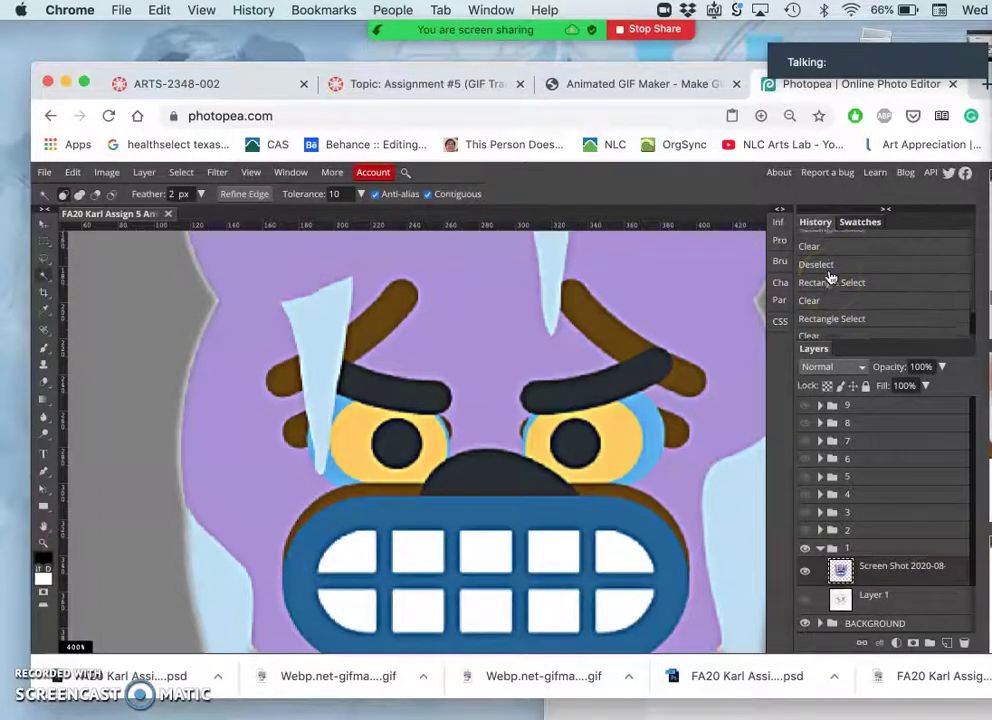
{"action": "scroll", "coordinate": [830, 277], "scroll_direction": "up", "scroll_amount": 2}
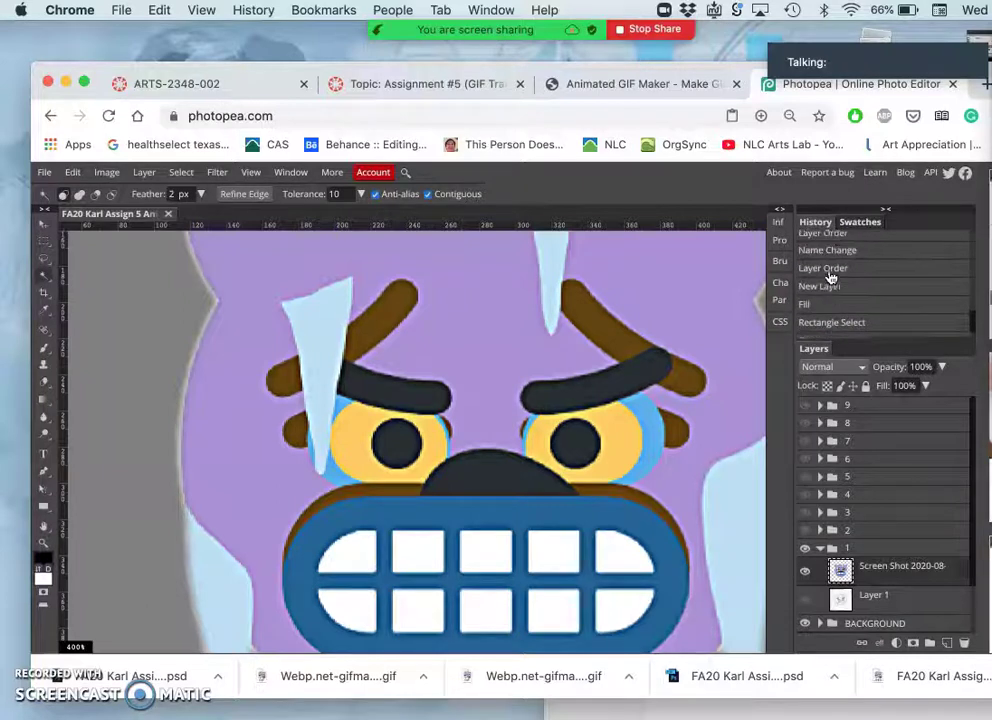
{"action": "scroll", "coordinate": [830, 277], "scroll_direction": "up", "scroll_amount": 1}
{"action": "scroll", "coordinate": [830, 277], "scroll_direction": "down", "scroll_amount": 4}
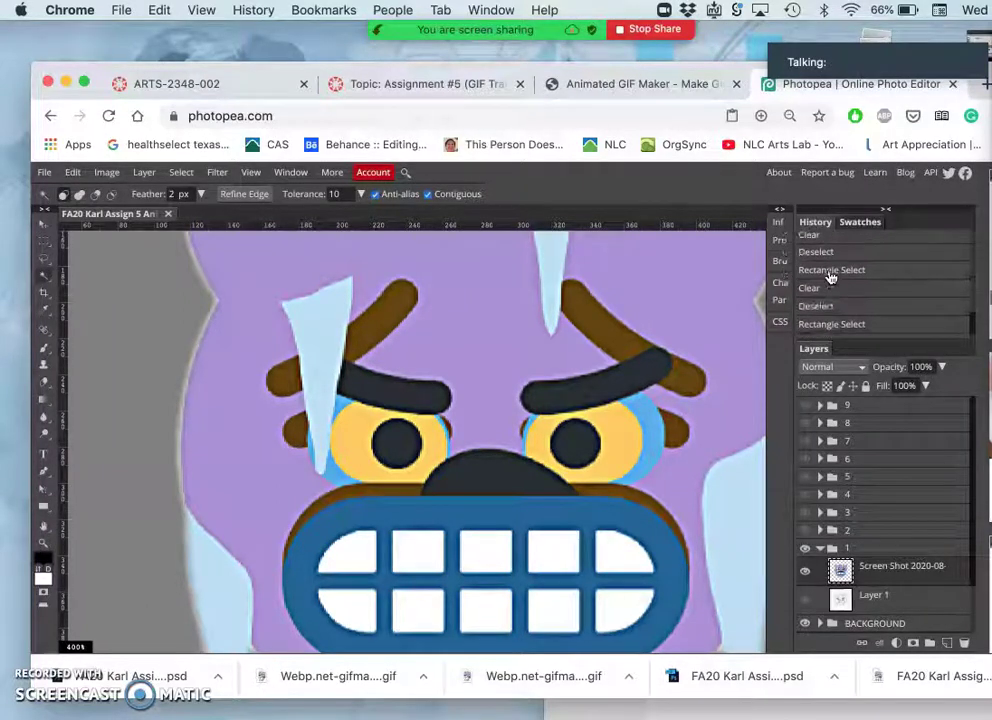
{"action": "scroll", "coordinate": [830, 277], "scroll_direction": "down", "scroll_amount": 2}
{"action": "scroll", "coordinate": [830, 277], "scroll_direction": "up", "scroll_amount": 8}
{"action": "scroll", "coordinate": [830, 277], "scroll_direction": "down", "scroll_amount": 3}
{"action": "scroll", "coordinate": [830, 277], "scroll_direction": "up", "scroll_amount": 2}
{"action": "scroll", "coordinate": [830, 277], "scroll_direction": "down", "scroll_amount": 2}
{"action": "scroll", "coordinate": [830, 277], "scroll_direction": "up", "scroll_amount": 1}
{"action": "left_click", "coordinate": [826, 258]}
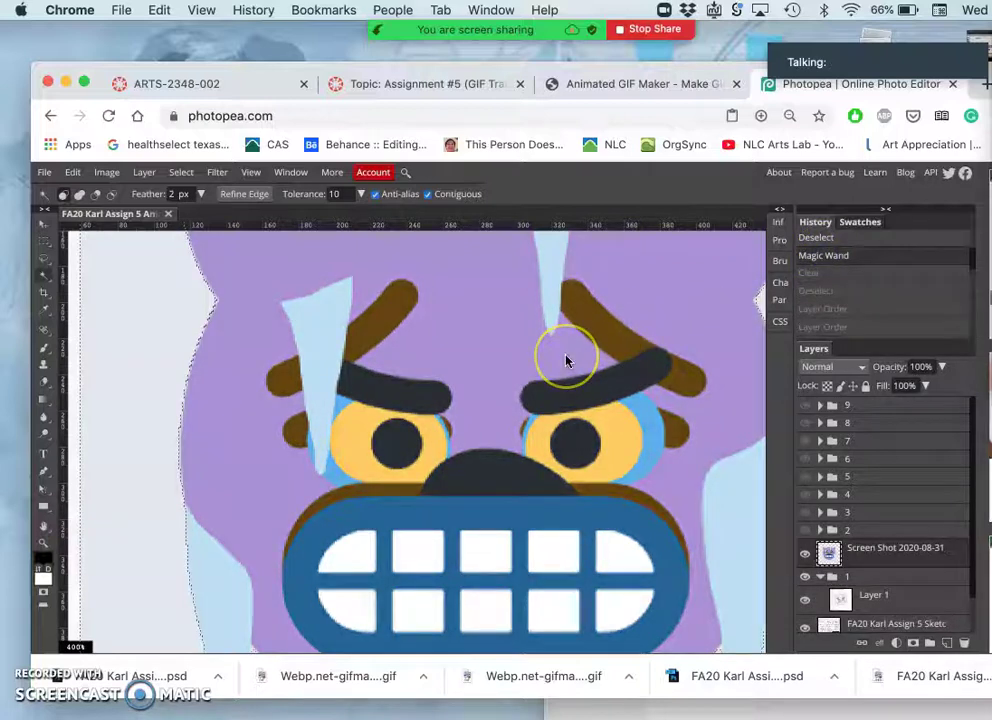
- Set the selection Feather to 0 px, dismiss the browser bookmark popup, and deselect
{"action": "scroll", "coordinate": [566, 361], "scroll_direction": "down", "scroll_amount": 5}
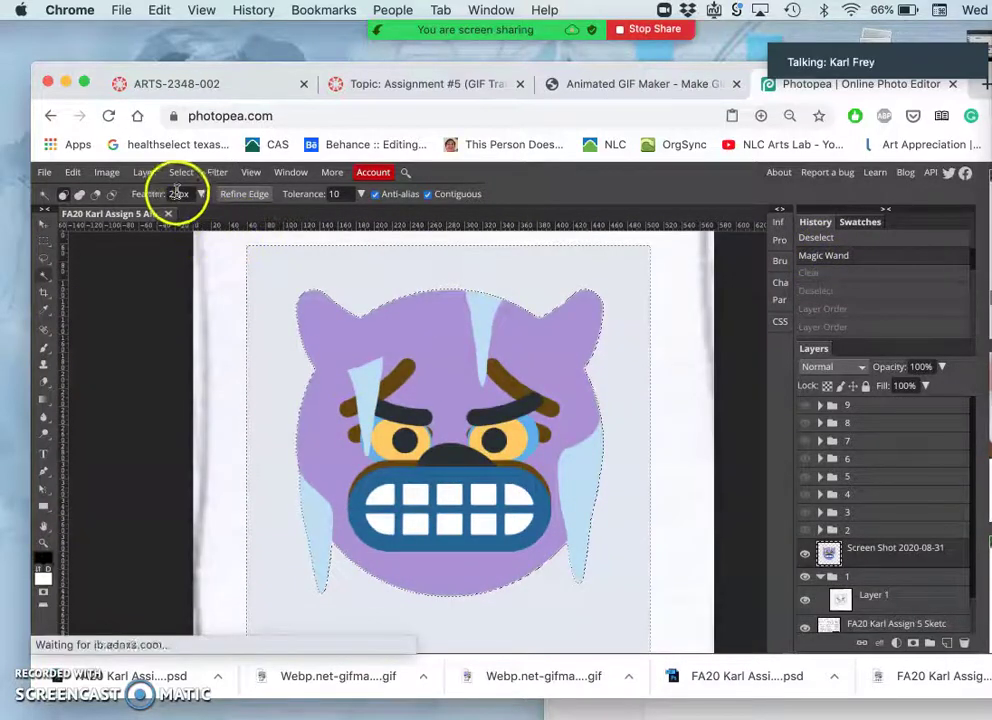
{"action": "left_click", "coordinate": [178, 193]}
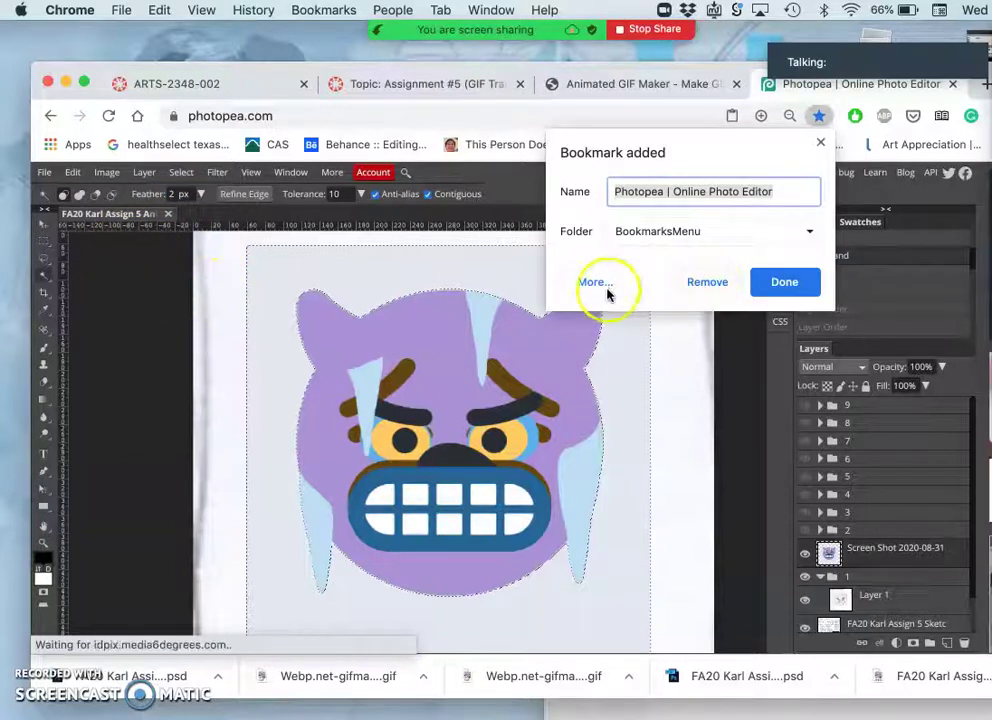
{"action": "left_click", "coordinate": [784, 281]}
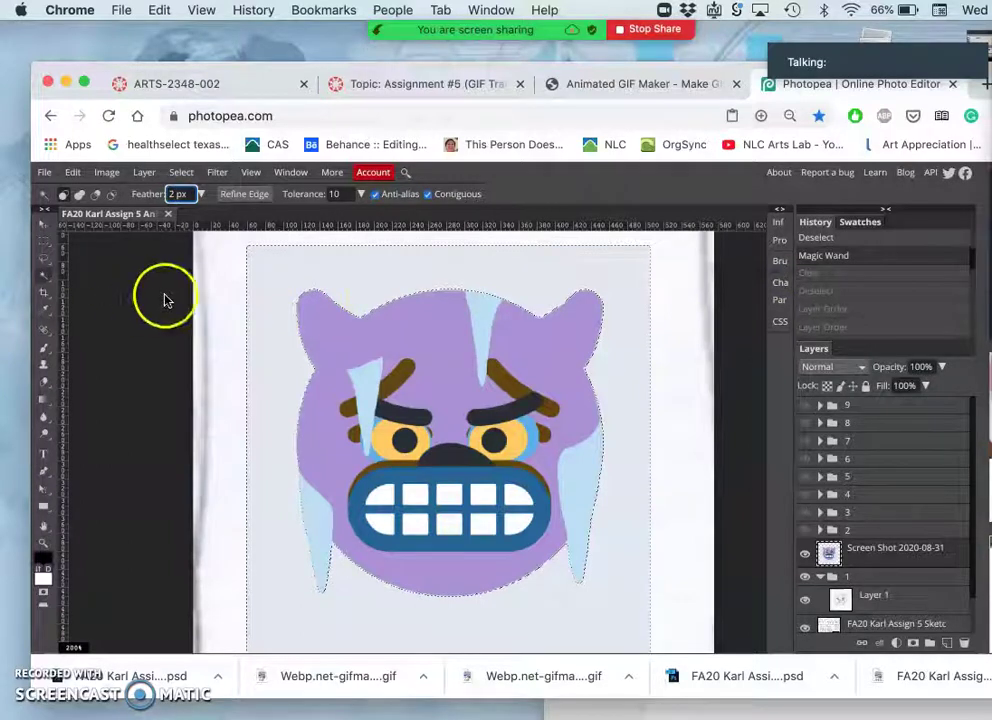
{"action": "left_click", "coordinate": [218, 338]}
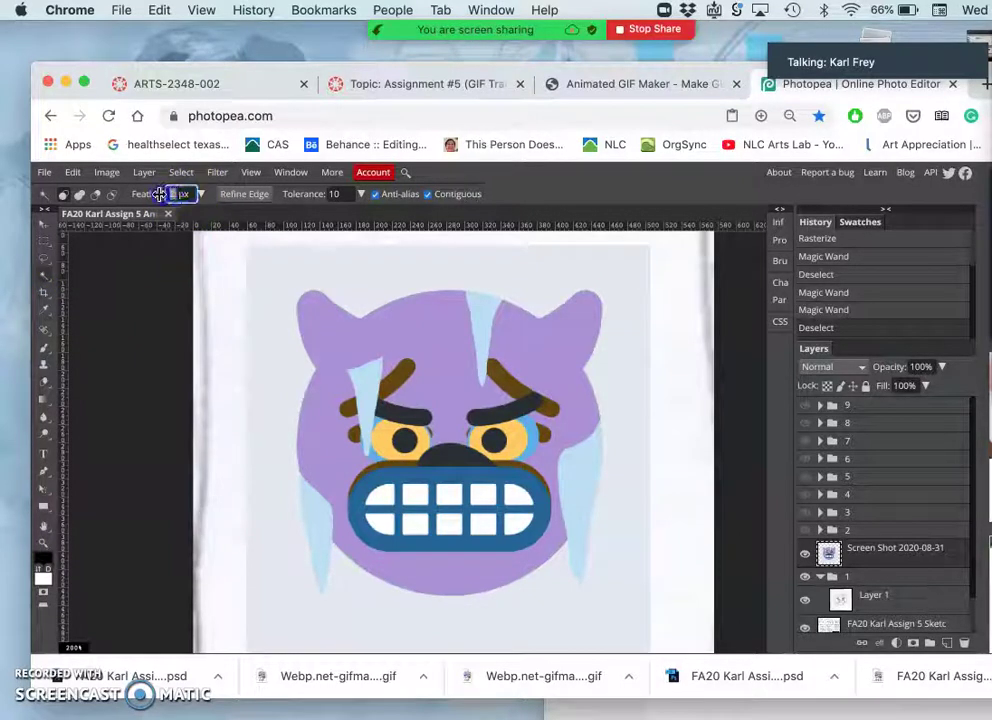
- Magic Wand-select the background around the emoji, delete it, and deselect
{"action": "left_click", "coordinate": [263, 323]}
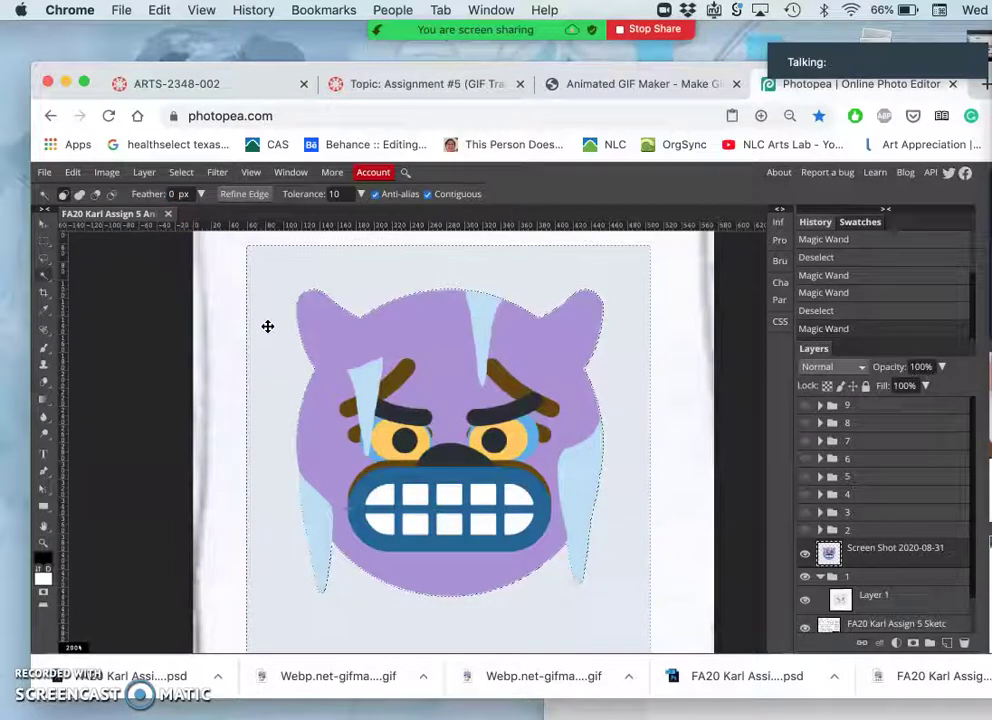
{"action": "key", "text": "Delete"}
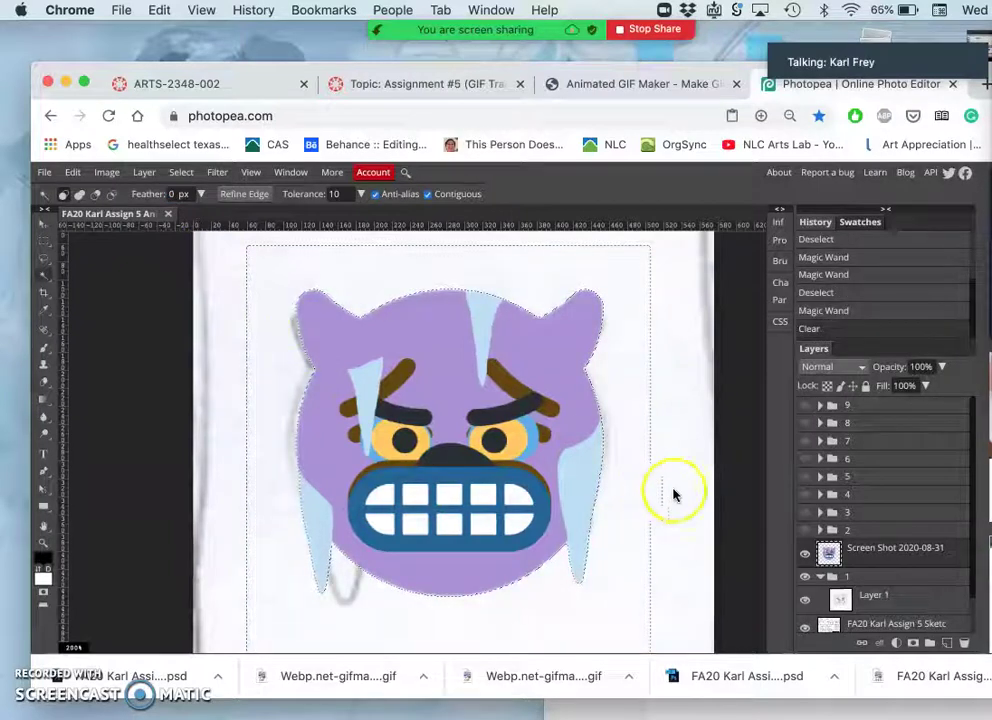
{"action": "scroll", "coordinate": [855, 580], "scroll_direction": "down", "scroll_amount": 2}
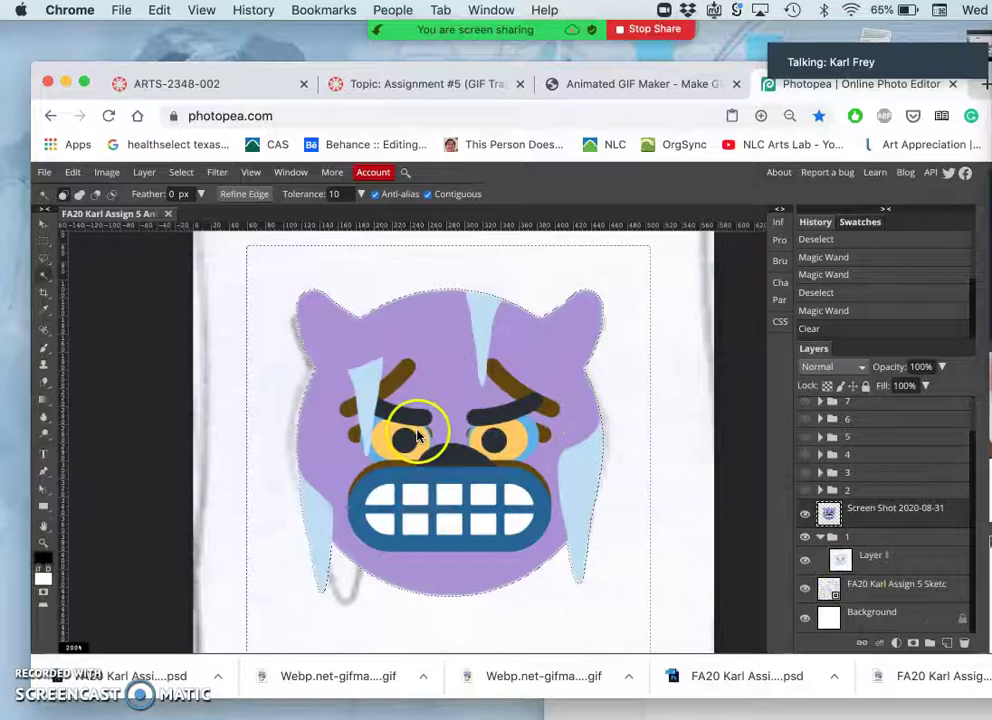
{"action": "left_click", "coordinate": [44, 260]}
{"action": "left_click", "coordinate": [225, 322]}
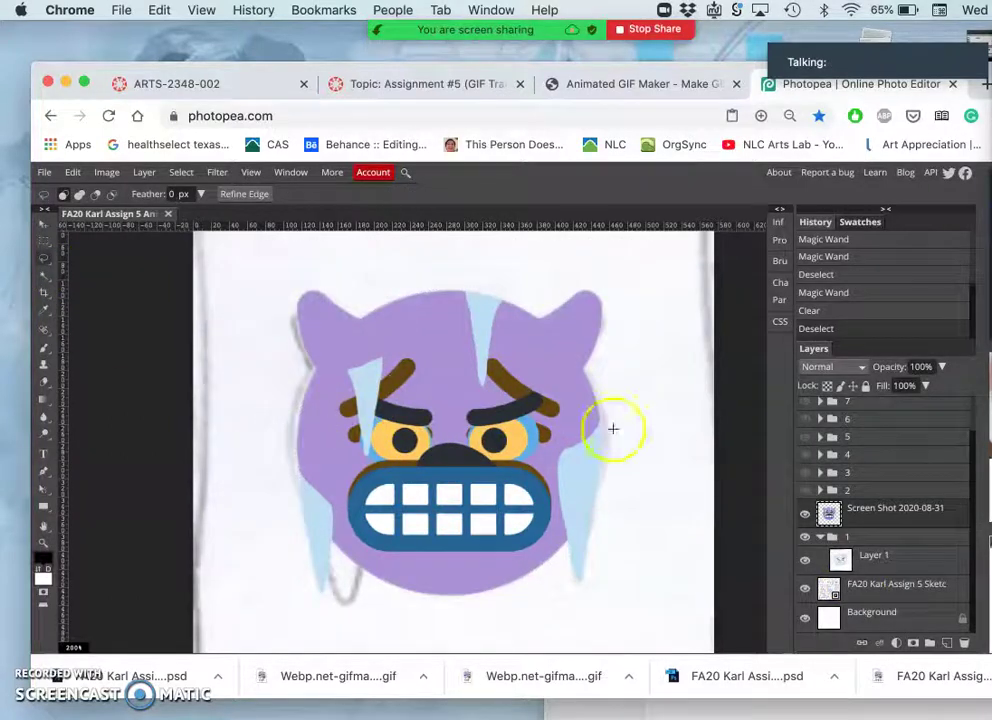
{"action": "scroll", "coordinate": [910, 545], "scroll_direction": "down", "scroll_amount": 1}
{"action": "scroll", "coordinate": [910, 545], "scroll_direction": "up", "scroll_amount": 1}
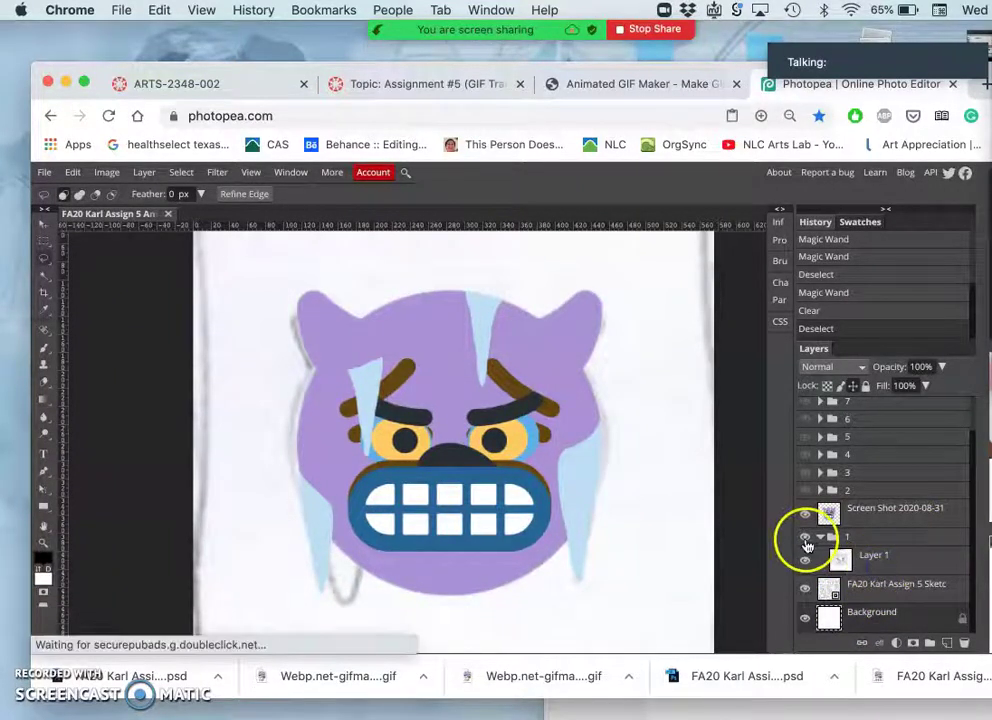
- Return the screenshot to folder 1 and put the sketch layer in a new BACKGROUND folder with Layer 10
{"action": "left_click", "coordinate": [805, 539]}
{"action": "left_click_drag", "start_coordinate": [832, 527], "coordinate": [875, 542]}
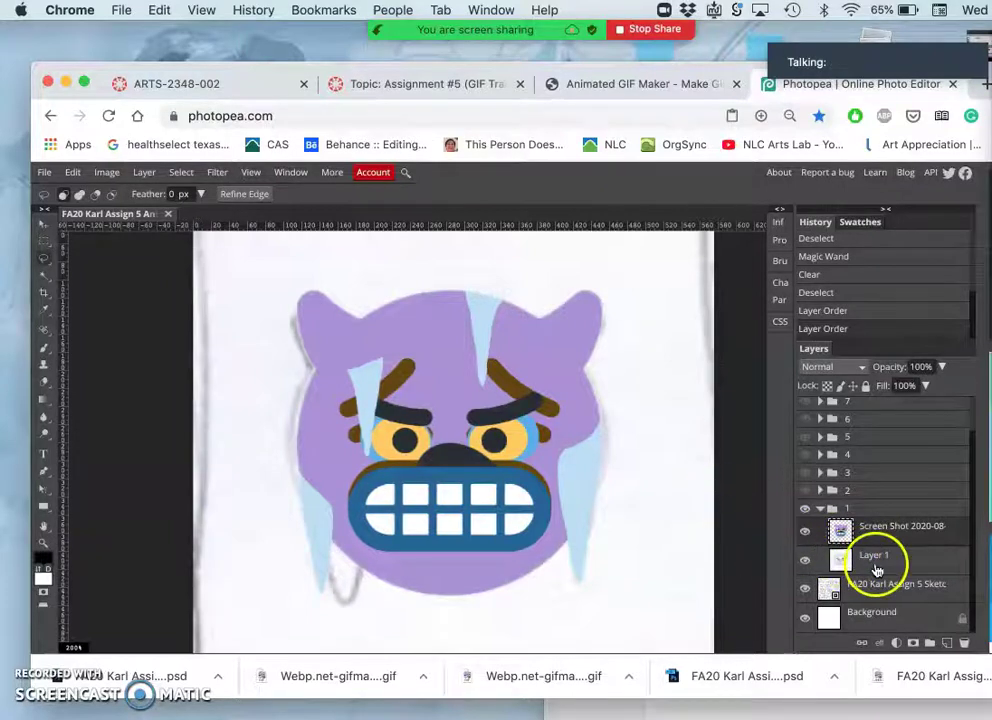
{"action": "left_click", "coordinate": [863, 592]}
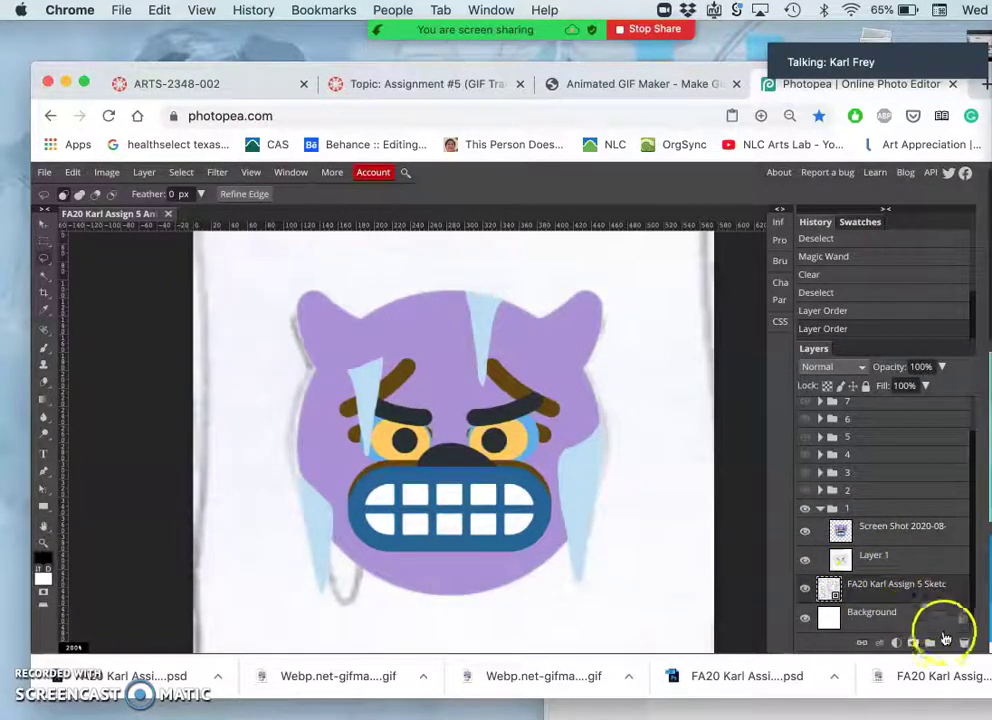
{"action": "left_click", "coordinate": [930, 644]}
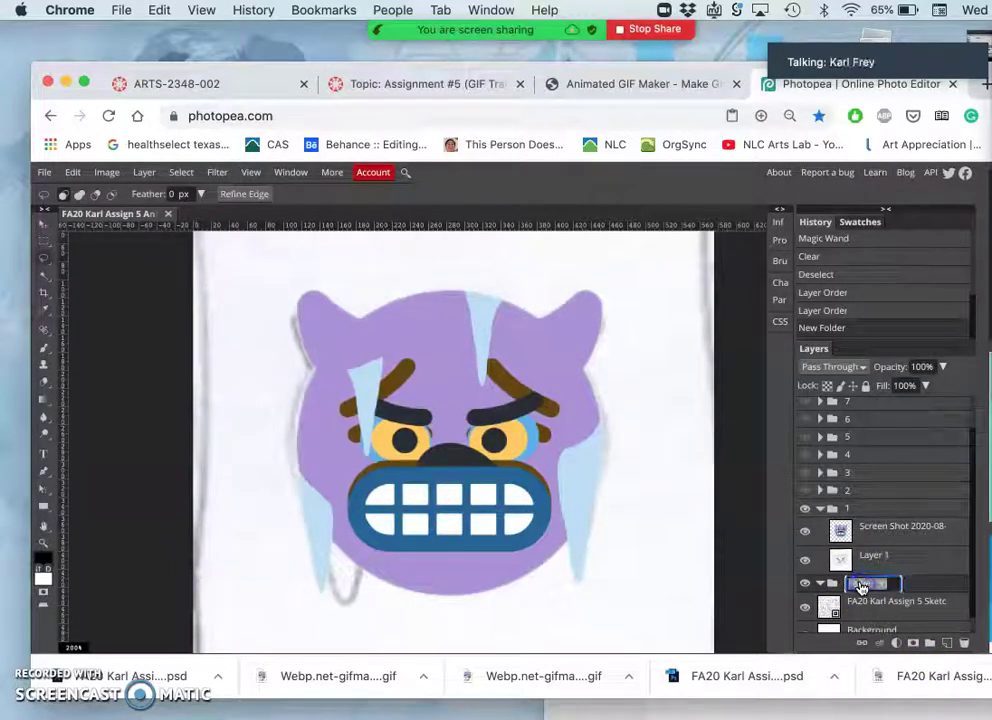
{"action": "type", "text": "BACKGROUND"}
{"action": "key", "text": "Return"}
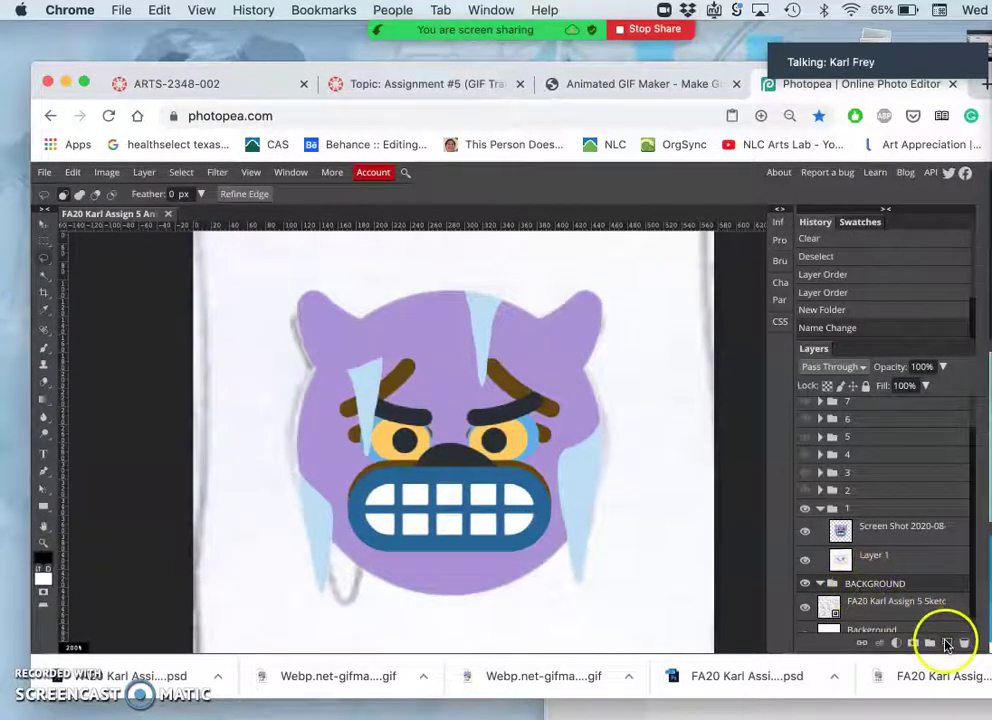
{"action": "left_click", "coordinate": [946, 644]}
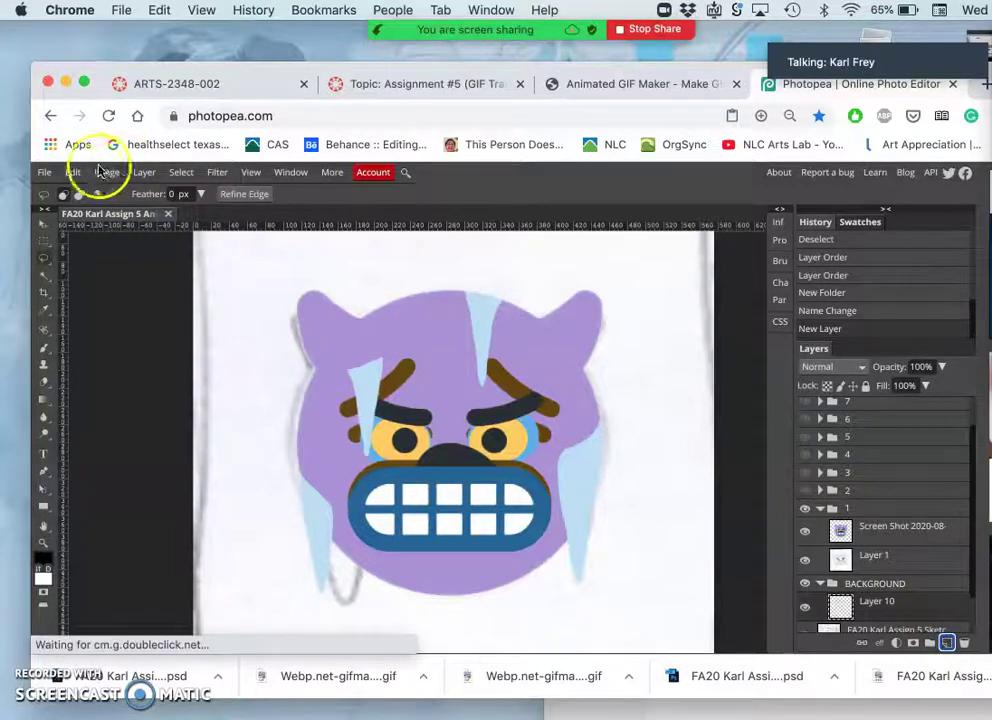
- Fill Layer 10 with Gray
{"action": "left_click", "coordinate": [74, 173]}
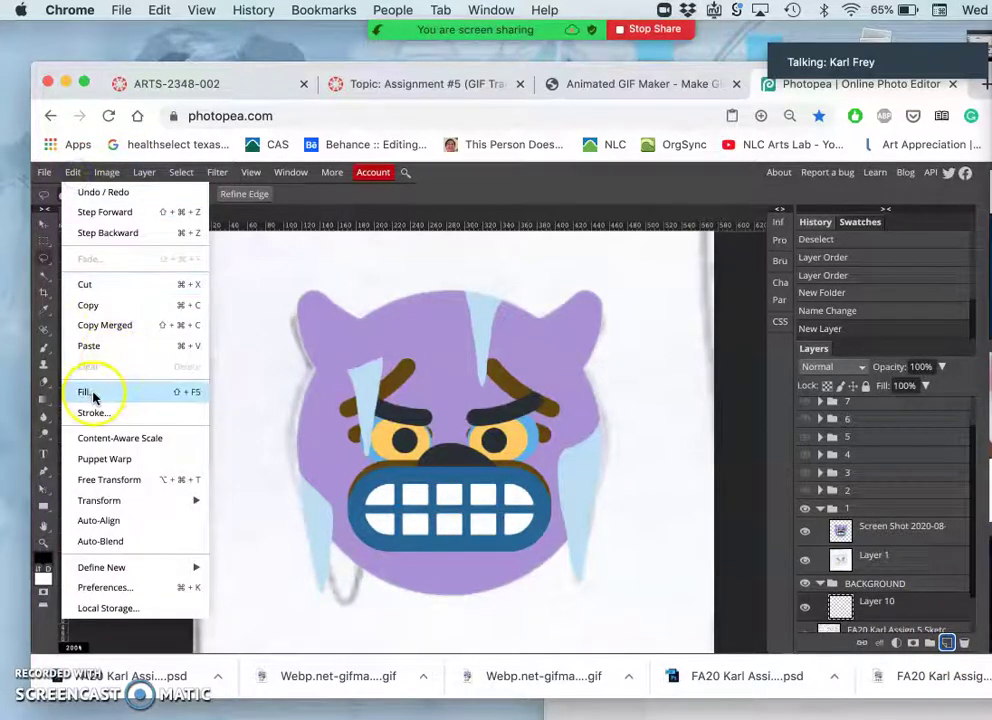
{"action": "left_click", "coordinate": [95, 391]}
{"action": "left_click", "coordinate": [221, 326]}
{"action": "left_click", "coordinate": [246, 372]}
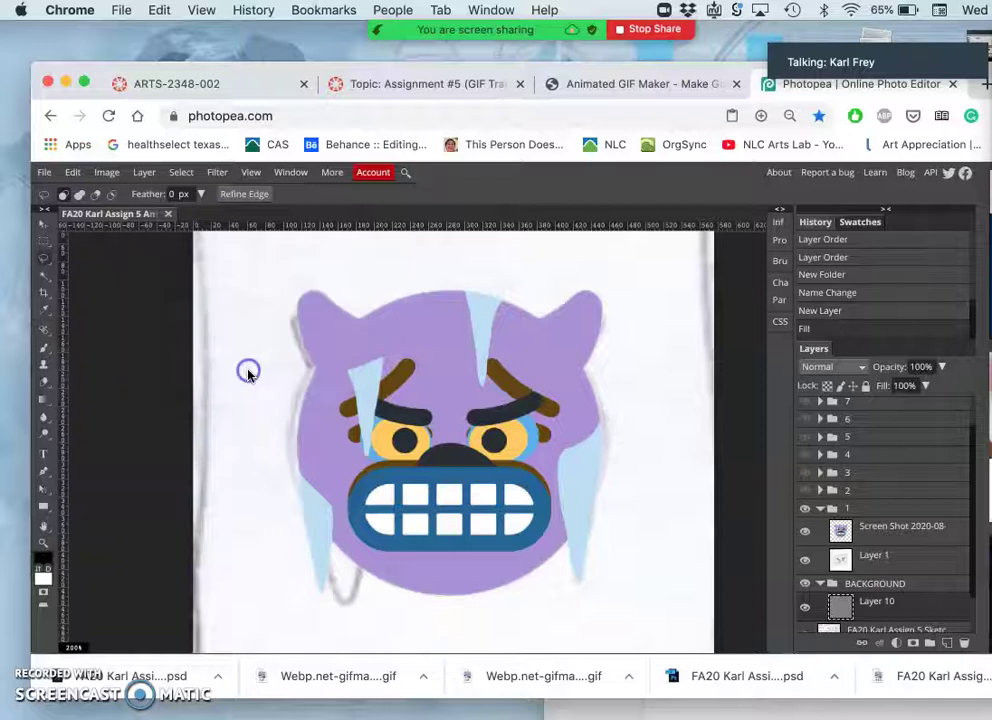
- Toggle the emoji layers' visibility, zoom in, and Magic Wand-select an area of the frame
{"action": "left_click", "coordinate": [805, 531]}
{"action": "left_click", "coordinate": [805, 559]}
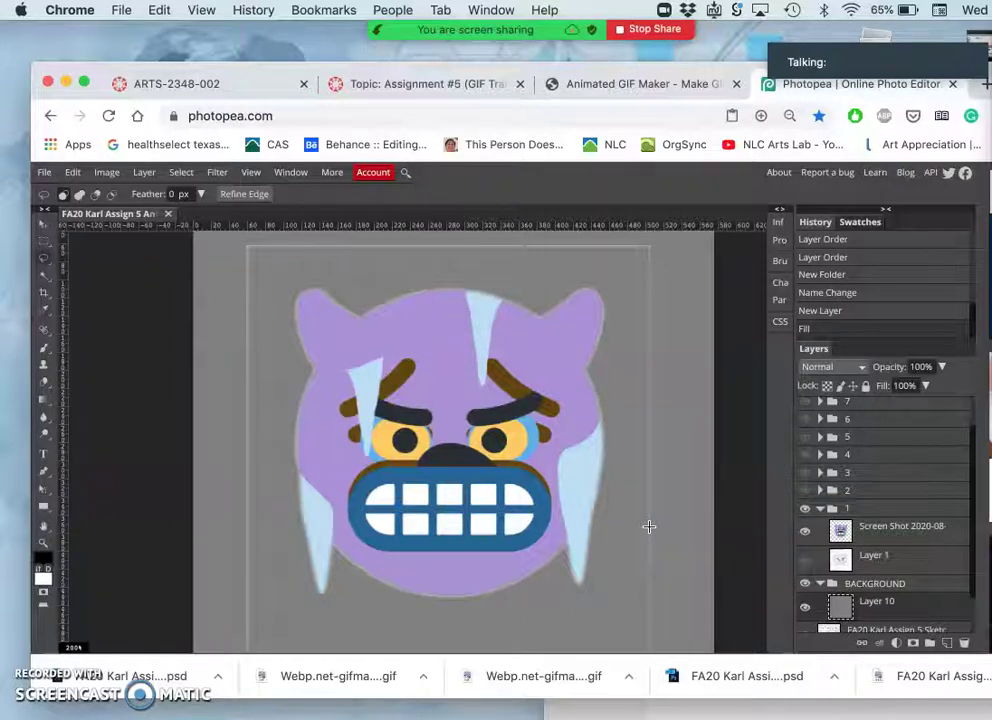
{"action": "key", "text": "super+equal"}
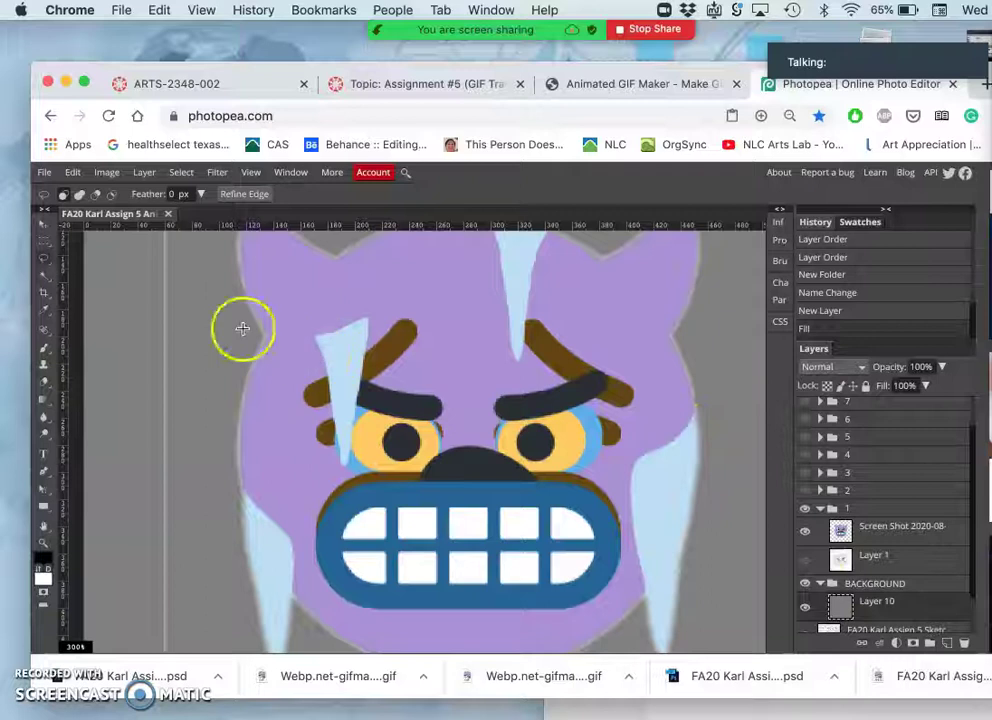
{"action": "left_click", "coordinate": [45, 278]}
{"action": "left_click", "coordinate": [248, 337]}
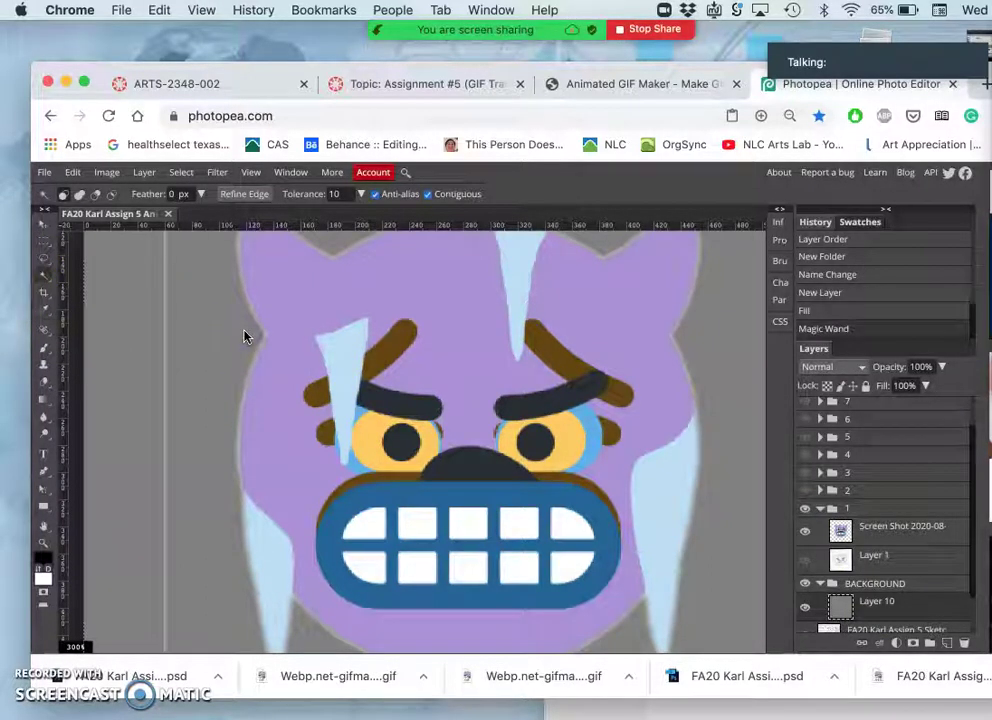
{"action": "scroll", "coordinate": [244, 337], "scroll_direction": "up", "scroll_amount": 5}
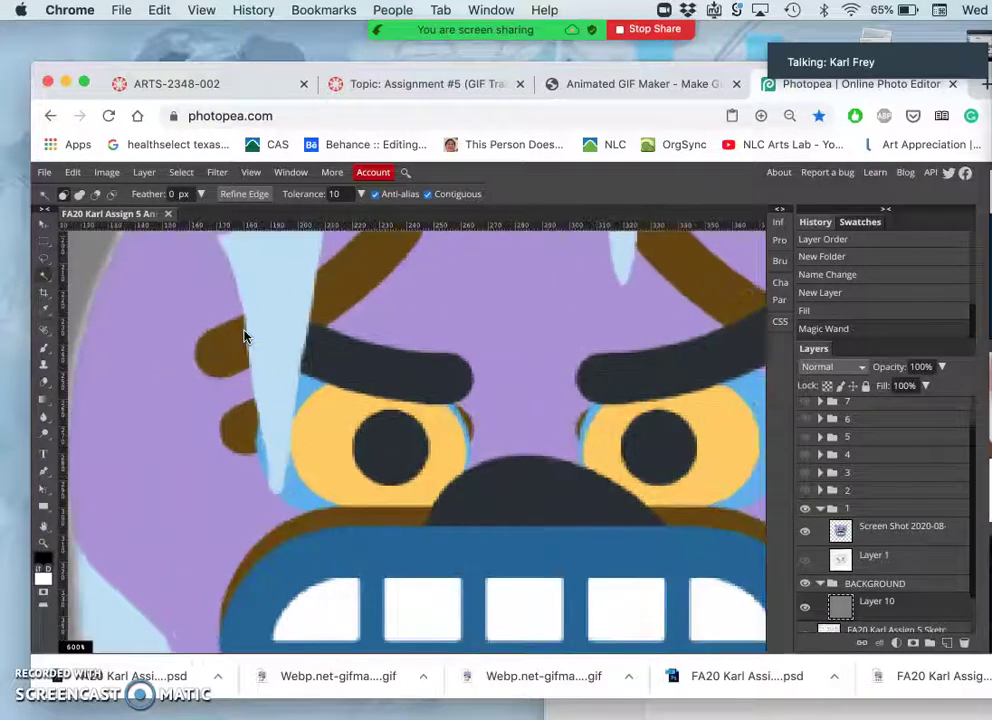
{"action": "scroll", "coordinate": [244, 337], "scroll_direction": "left", "scroll_amount": 3}
{"action": "scroll", "coordinate": [244, 337], "scroll_direction": "up", "scroll_amount": 1}
{"action": "left_click_drag", "start_coordinate": [159, 259], "coordinate": [188, 307]}
{"action": "scroll", "coordinate": [187, 307], "scroll_direction": "down", "scroll_amount": 5}
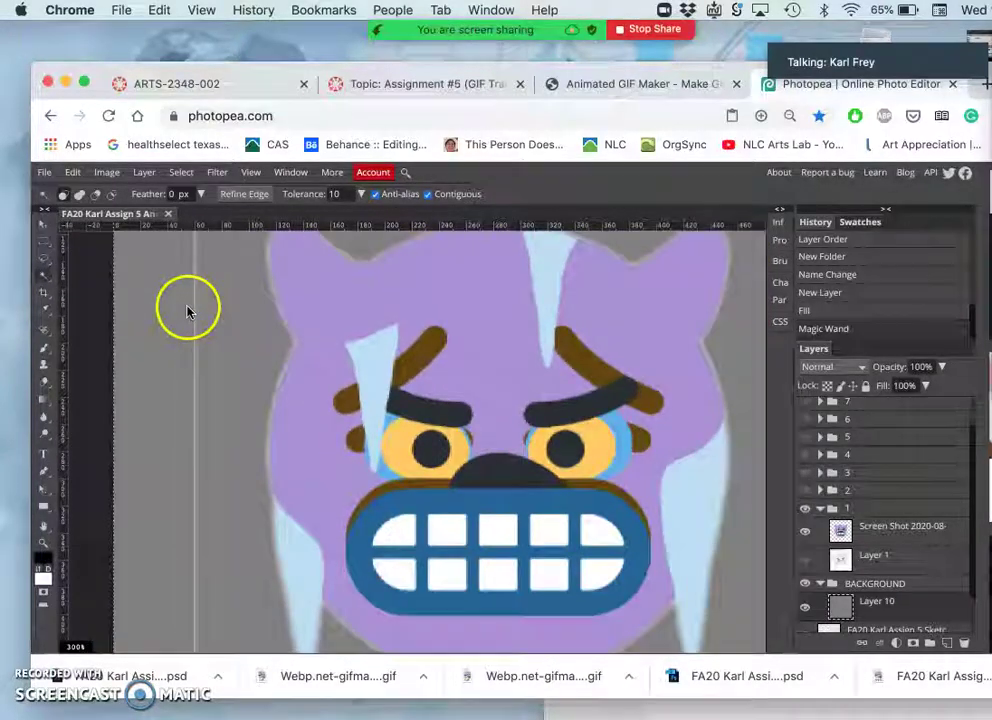